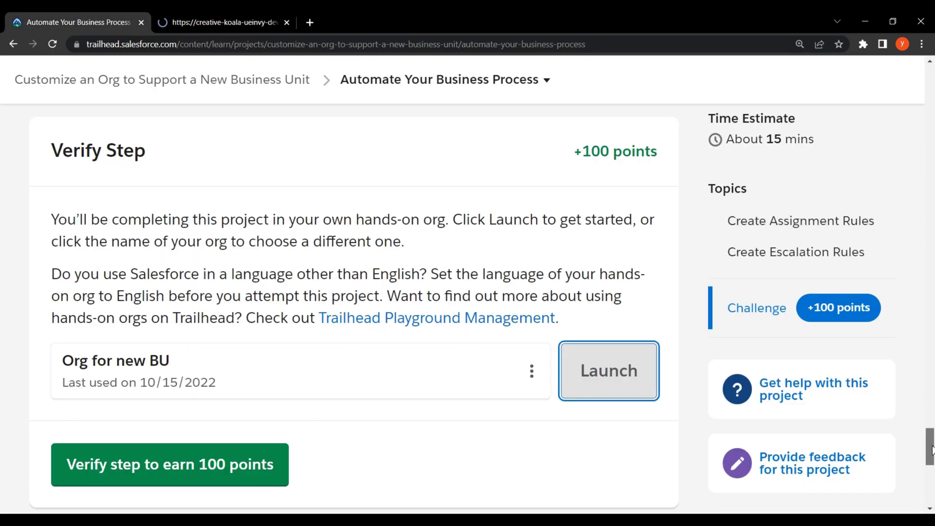
# Read the Trailhead instructions for starting the Billing Support Agents queue, switch to the Salesforce org and open Setup
pyautogui.moveTo(930, 446); pyautogui.dragTo(930, 84)
pyautogui.scroll(-2, 595, 203)
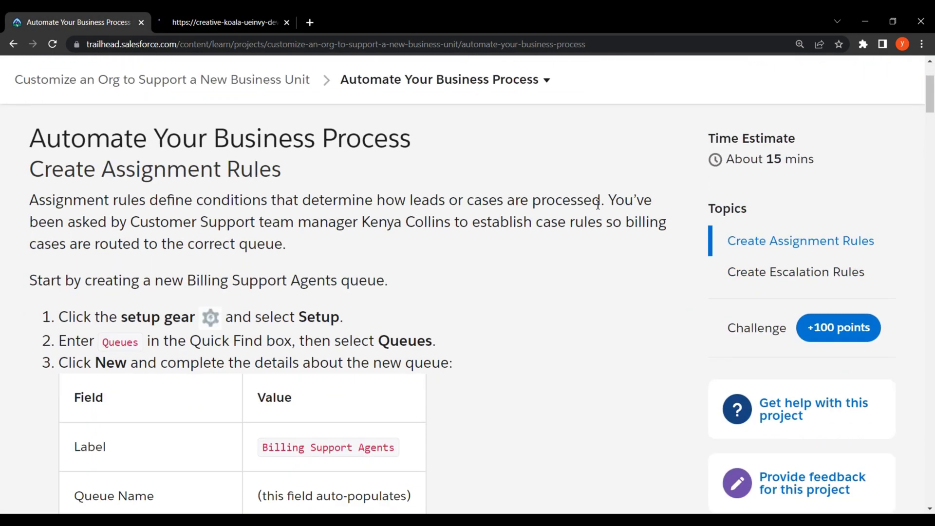
pyautogui.moveTo(24, 281); pyautogui.dragTo(385, 284)
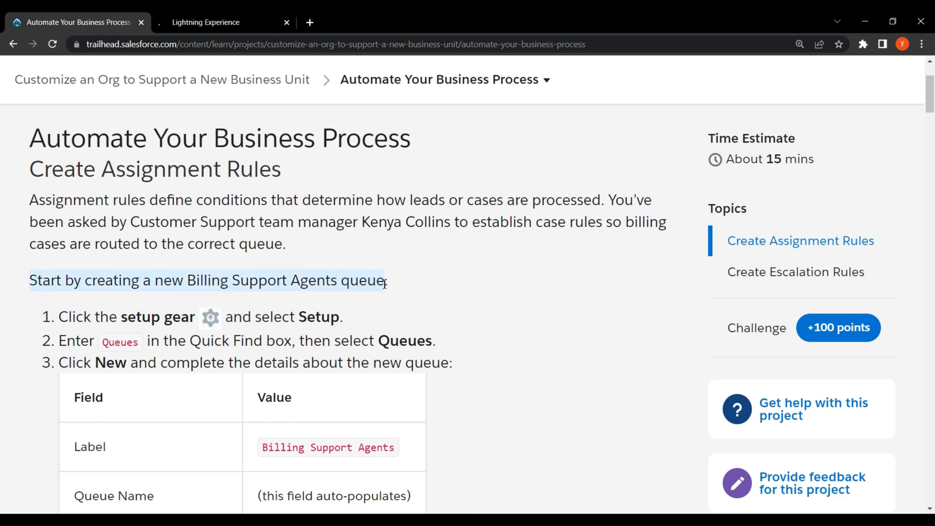
pyautogui.moveTo(57, 317); pyautogui.dragTo(342, 318)
pyautogui.click(388, 318)
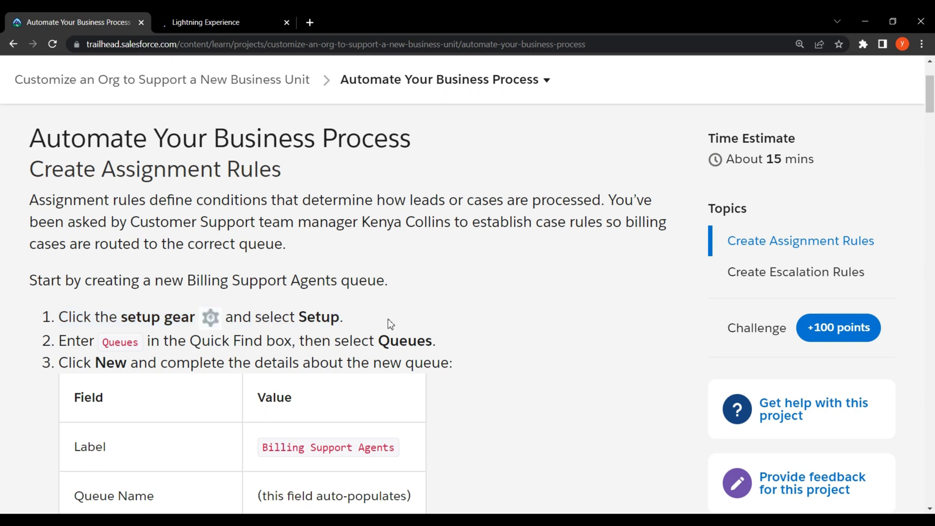
pyautogui.click(258, 20)
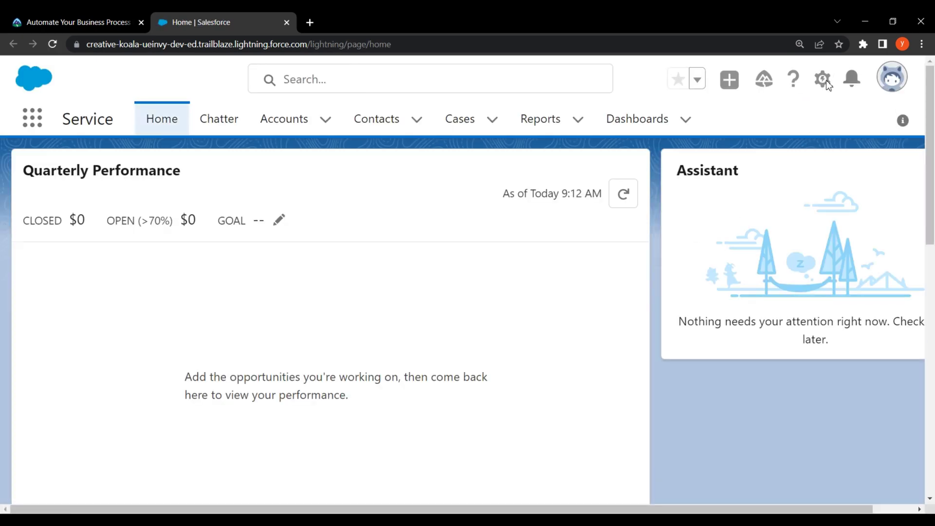
pyautogui.click(827, 85)
pyautogui.click(737, 139)
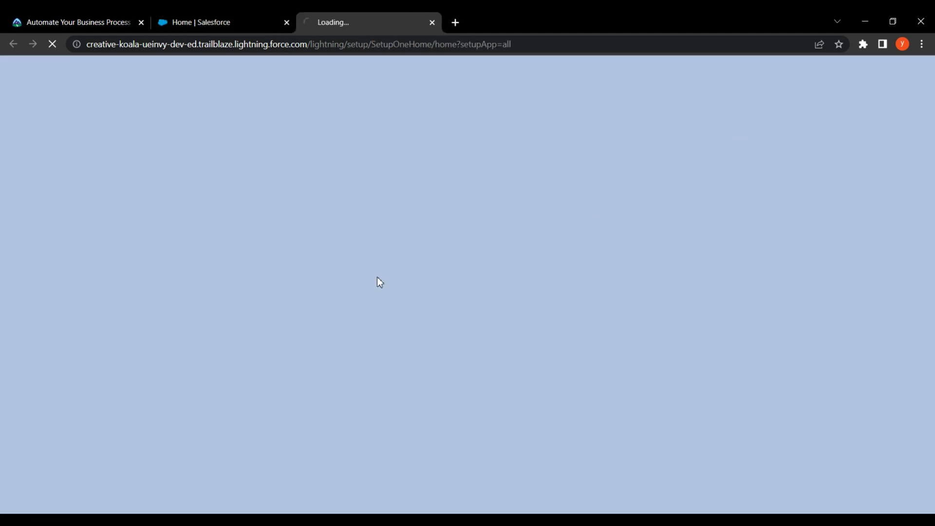
# Copy the search term Queues from the second step of the Trailhead instructions
pyautogui.click(55, 15)
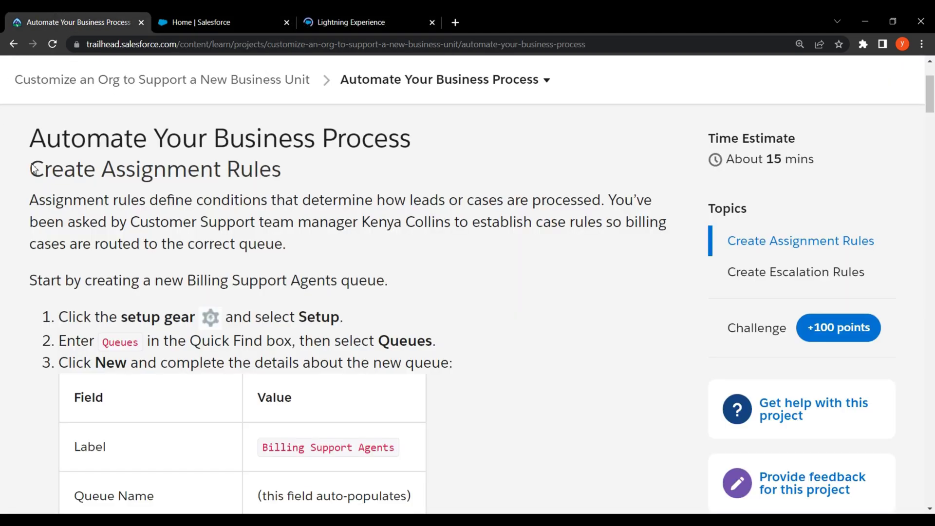
pyautogui.scroll(-3, 106, 202)
pyautogui.moveTo(51, 220); pyautogui.dragTo(430, 220)
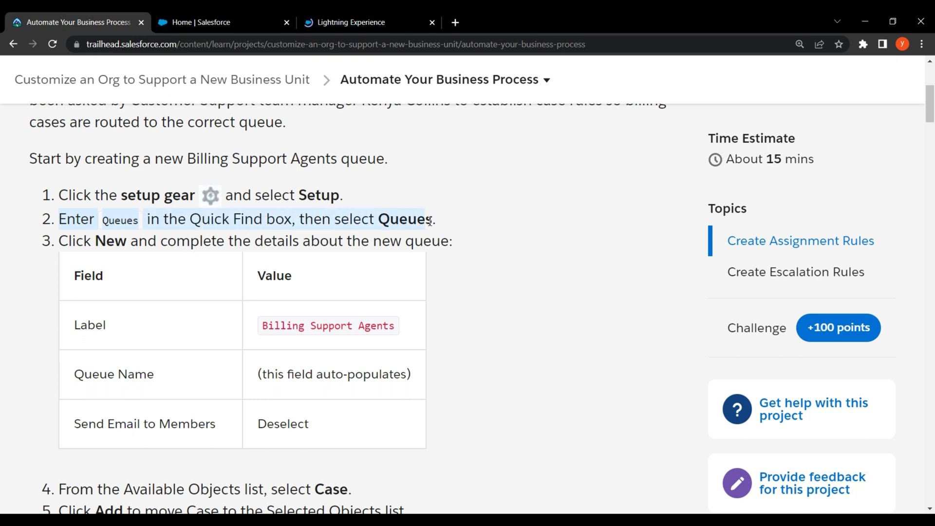
pyautogui.click(389, 196)
pyautogui.moveTo(104, 219); pyautogui.dragTo(139, 220)
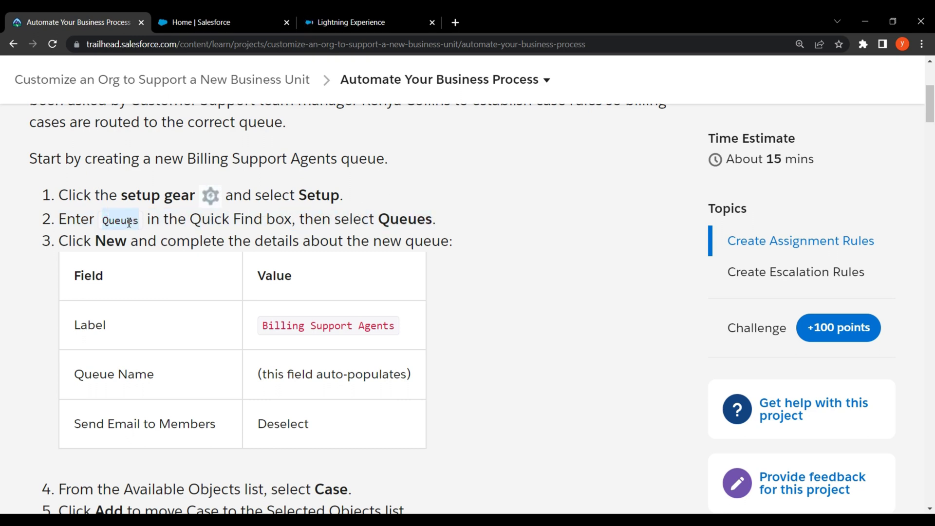
pyautogui.rightClick(126, 220)
pyautogui.click(154, 232)
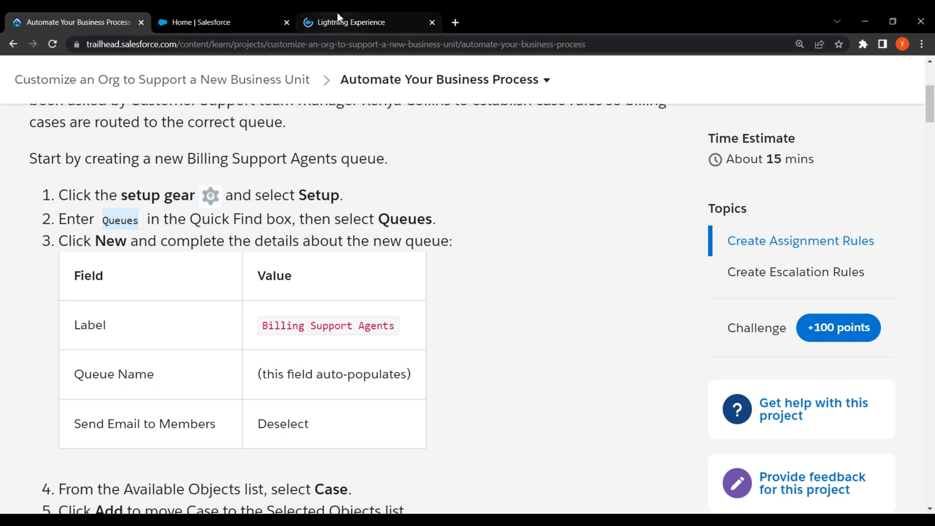
# Search Salesforce Setup for Queues using the copied term and open the Queues page
pyautogui.click(336, 23)
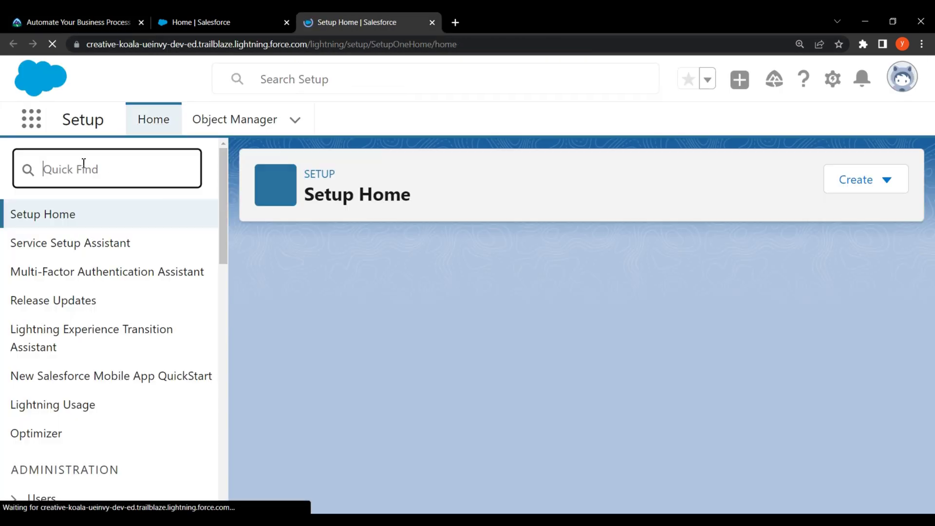
pyautogui.rightClick(78, 169)
pyautogui.click(108, 266)
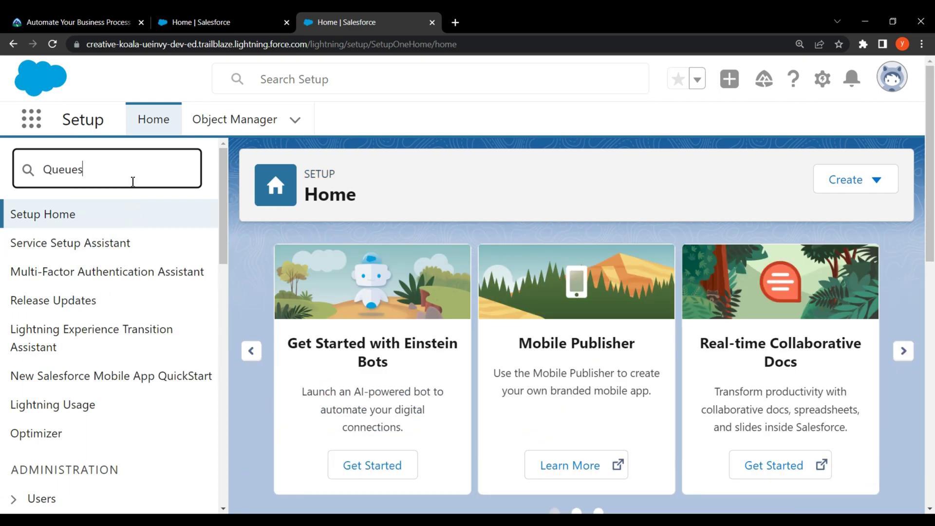
pyautogui.click(73, 252)
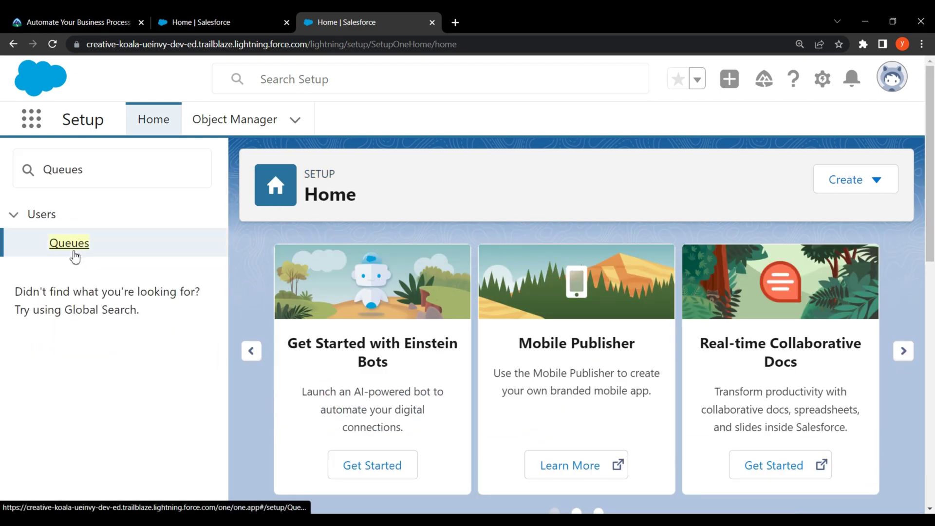
pyautogui.click(73, 253)
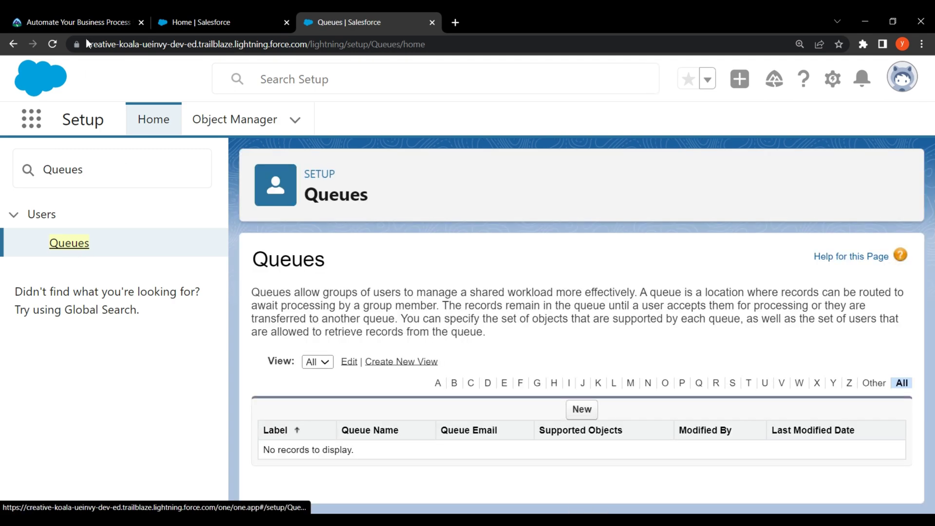
# Read the third Trailhead instruction and start a new queue in Salesforce Setup
pyautogui.click(73, 22)
pyautogui.moveTo(55, 242); pyautogui.dragTo(451, 242)
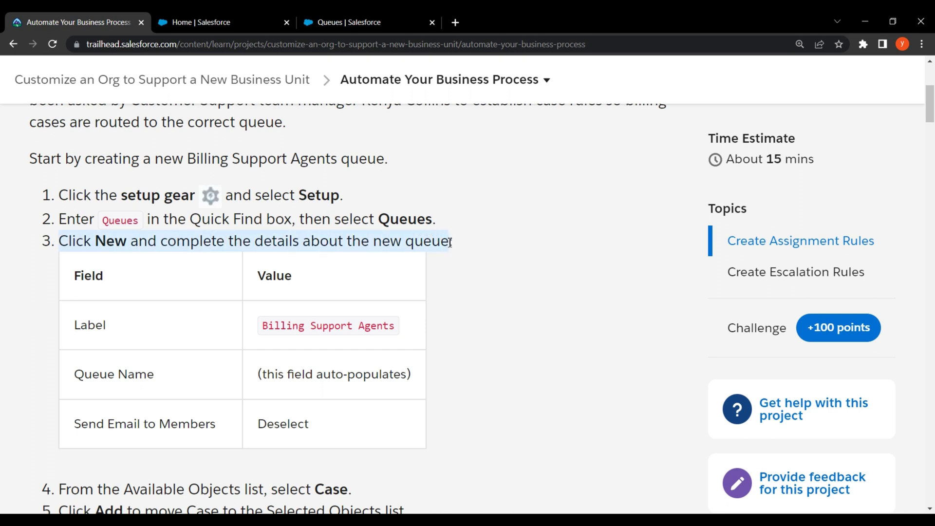
pyautogui.click(460, 297)
pyautogui.click(366, 15)
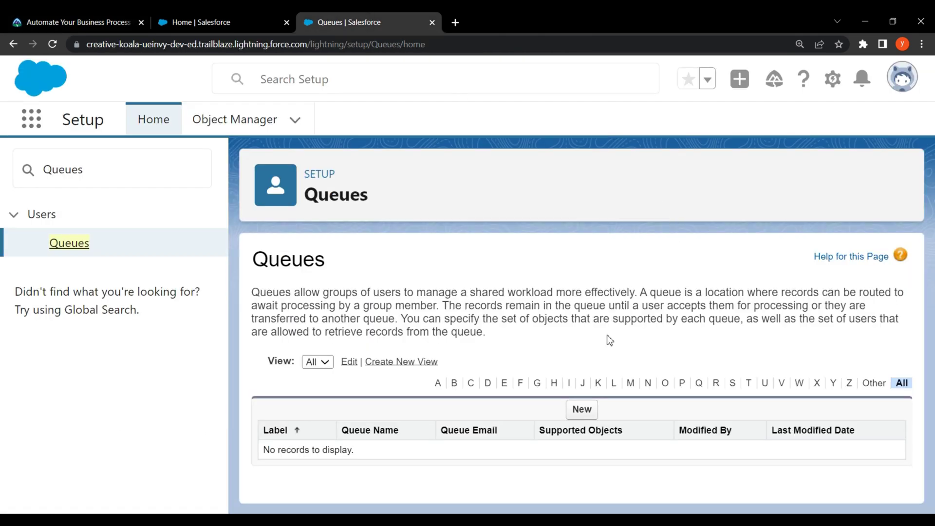
pyautogui.click(589, 411)
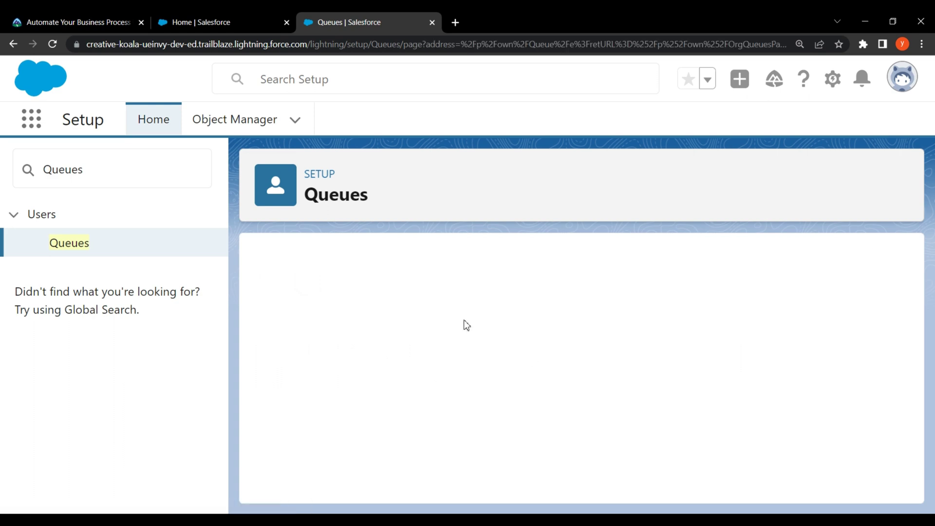
# Copy the label value from the Trailhead table and set the new queue's Label to Billing Support Agents
pyautogui.click(77, 14)
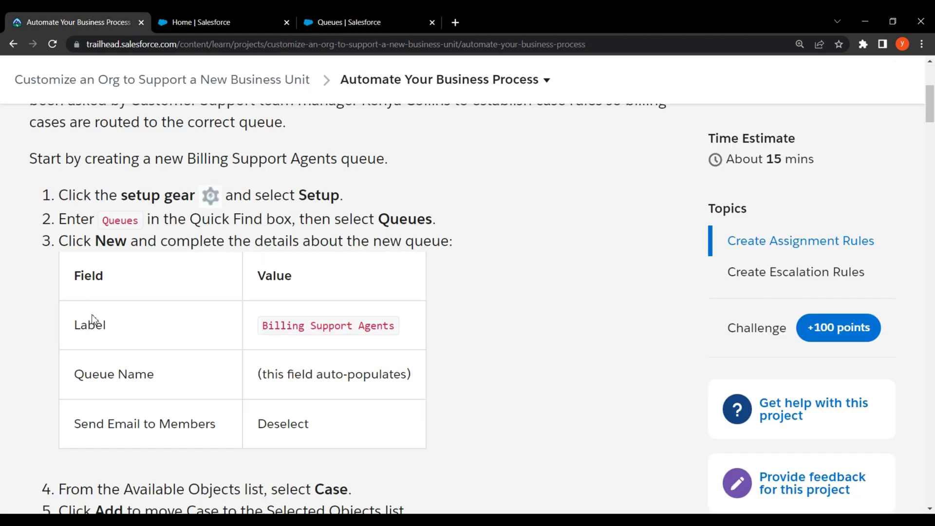
pyautogui.moveTo(73, 332); pyautogui.dragTo(115, 333)
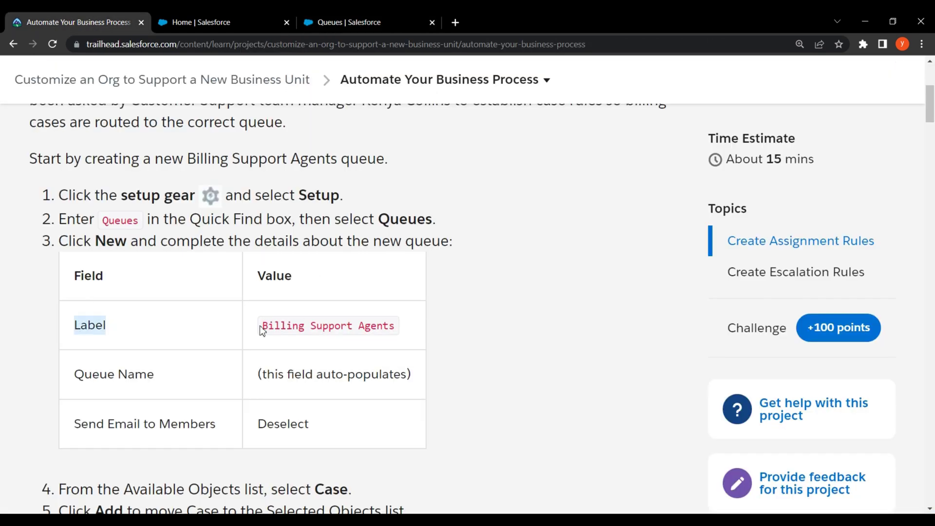
pyautogui.moveTo(262, 331); pyautogui.dragTo(397, 329)
pyautogui.rightClick(375, 327)
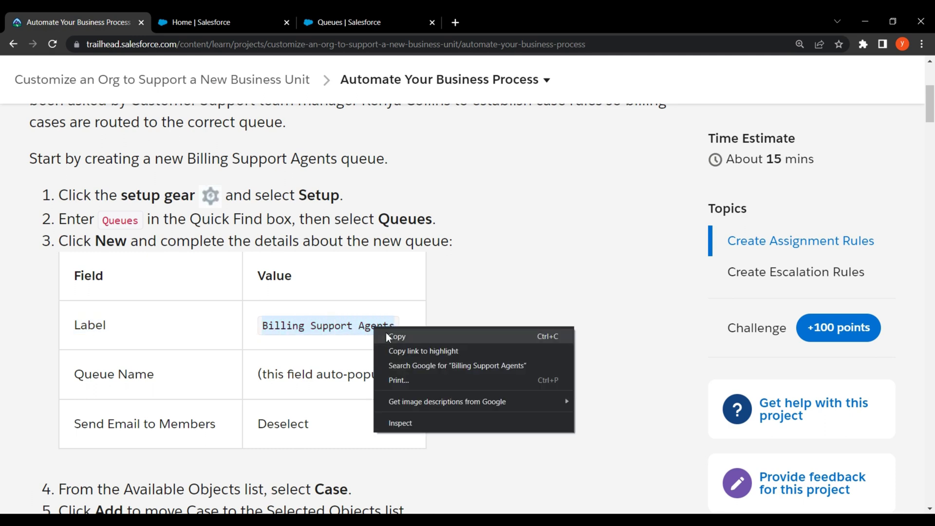
pyautogui.click(394, 336)
pyautogui.click(329, 18)
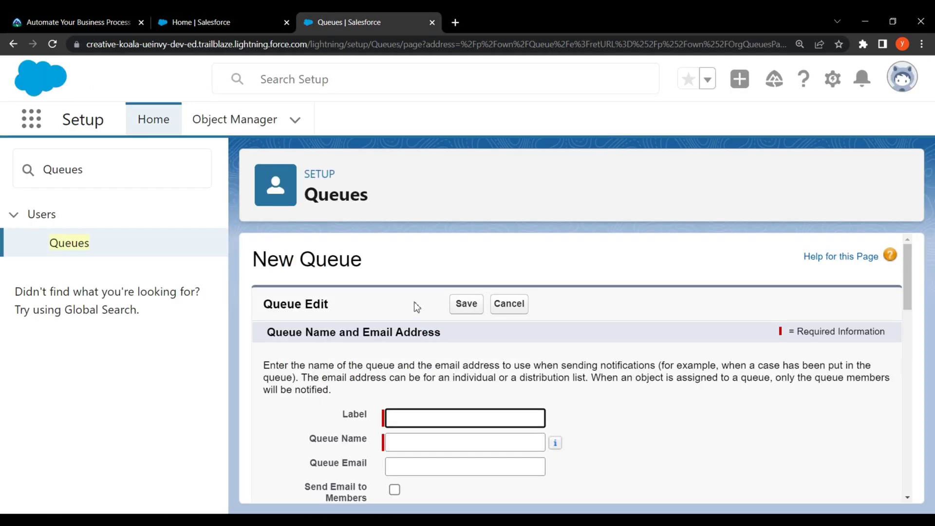
pyautogui.scroll(-1, 417, 306)
pyautogui.doubleClick(339, 359)
pyautogui.click(393, 359)
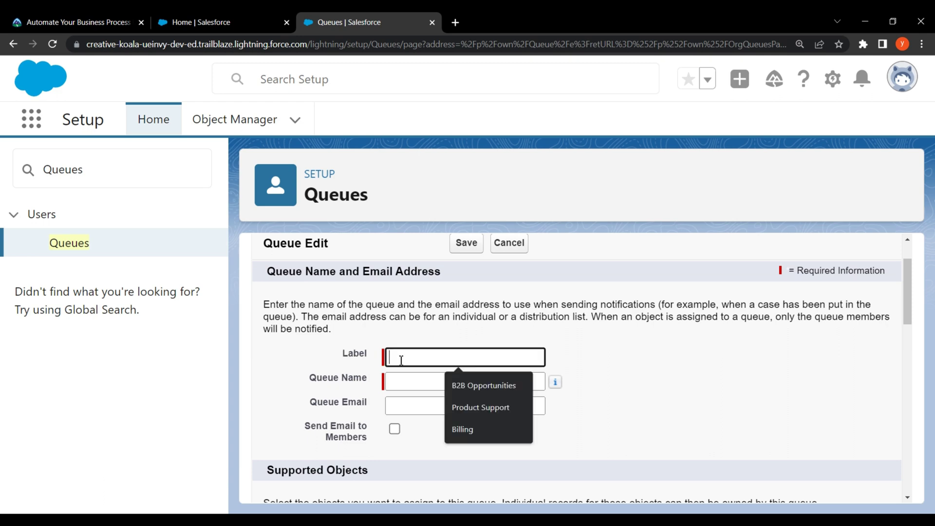
pyautogui.rightClick(397, 359)
pyautogui.click(431, 242)
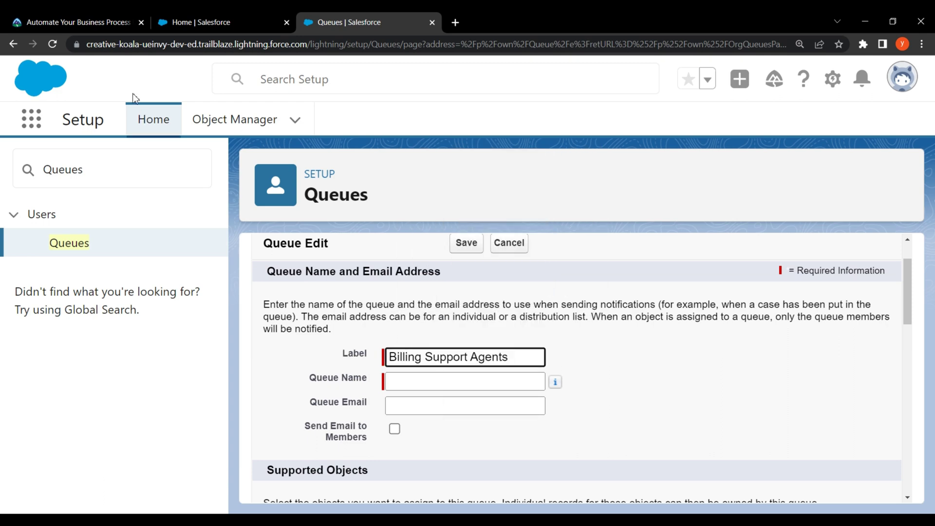
# Check the new queue's Queue Name and Send Email to Members fields against the Trailhead table
pyautogui.click(78, 21)
pyautogui.moveTo(74, 374); pyautogui.dragTo(154, 375)
pyautogui.moveTo(257, 376); pyautogui.dragTo(404, 379)
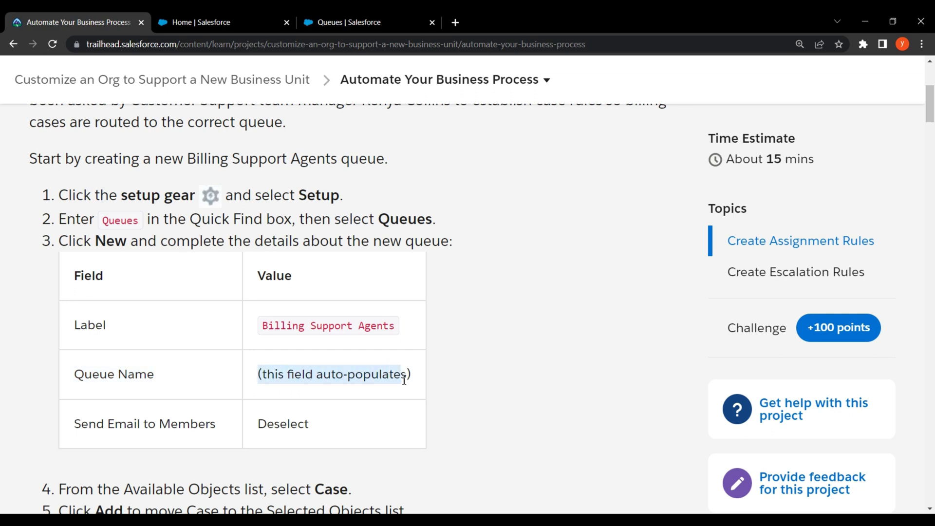
pyautogui.click(361, 20)
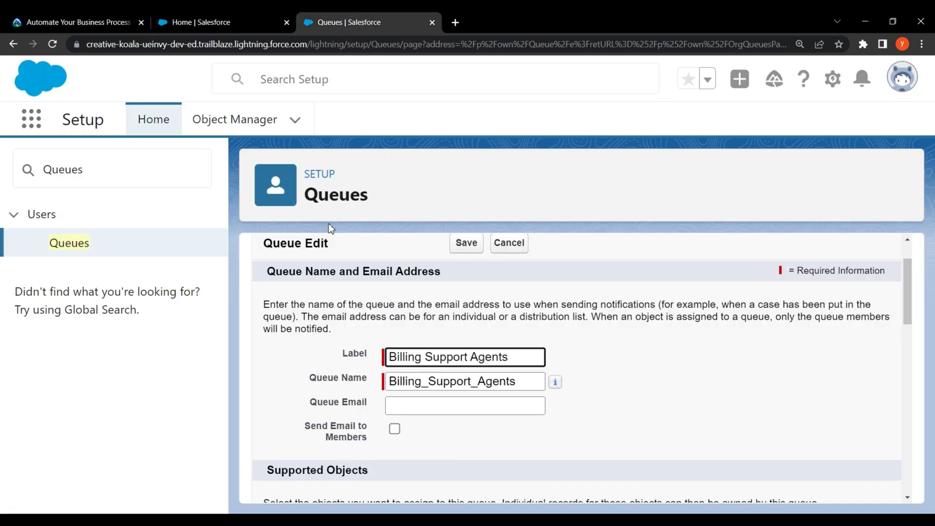
pyautogui.moveTo(311, 382); pyautogui.dragTo(510, 384)
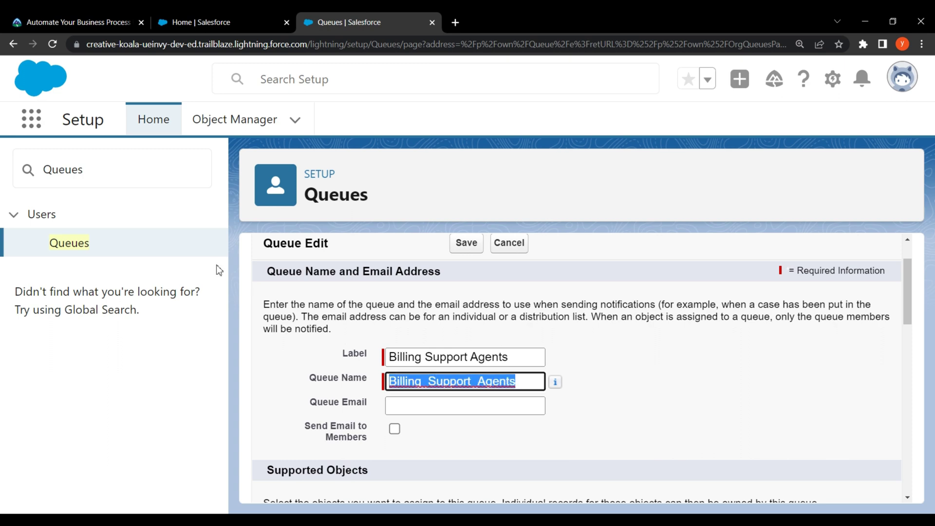
pyautogui.click(64, 21)
pyautogui.scroll(-3, 104, 257)
pyautogui.moveTo(76, 303); pyautogui.dragTo(317, 310)
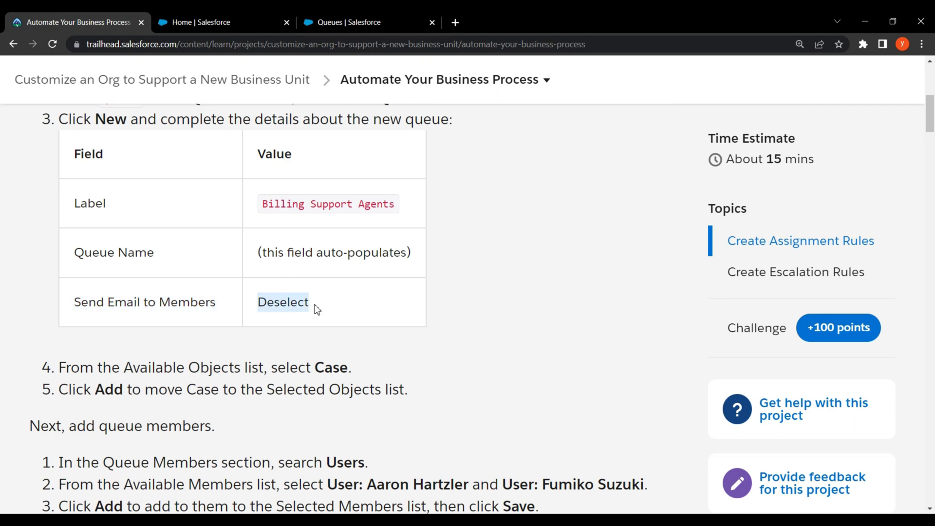
pyautogui.click(338, 15)
pyautogui.scroll(-1, 418, 248)
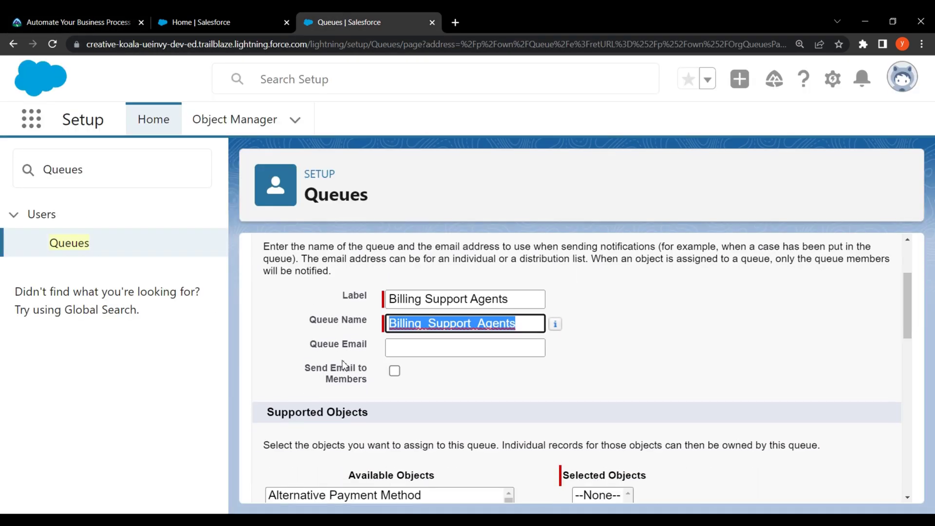
pyautogui.moveTo(302, 366); pyautogui.dragTo(370, 367)
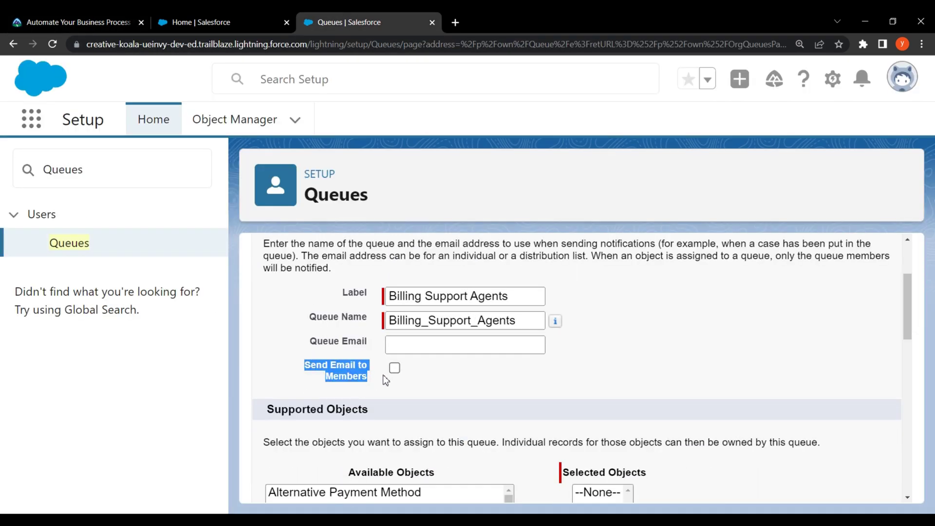
# Review the Queue Name row and fourth instruction in Trailhead, and select Case among the new queue's Available Objects
pyautogui.click(90, 20)
pyautogui.scroll(-3, 78, 243)
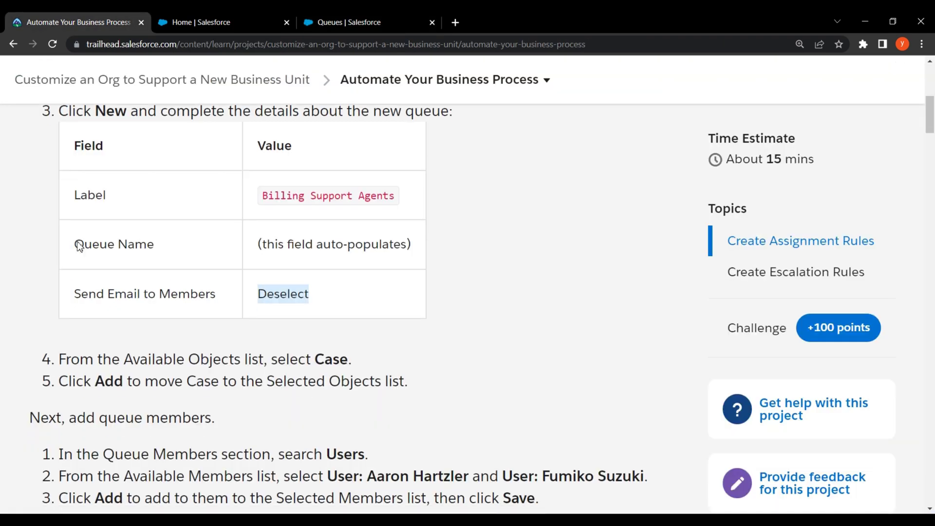
pyautogui.moveTo(62, 247); pyautogui.dragTo(343, 249)
pyautogui.click(386, 241)
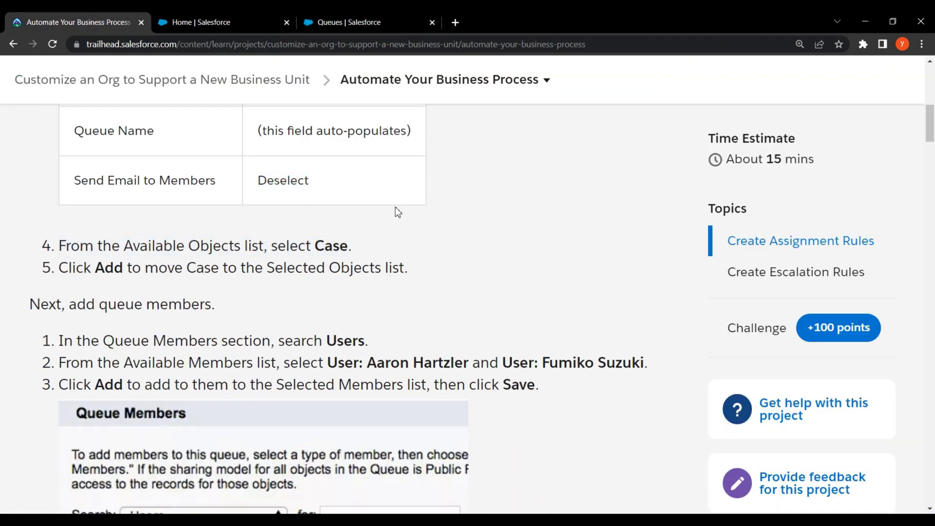
pyautogui.click(384, 14)
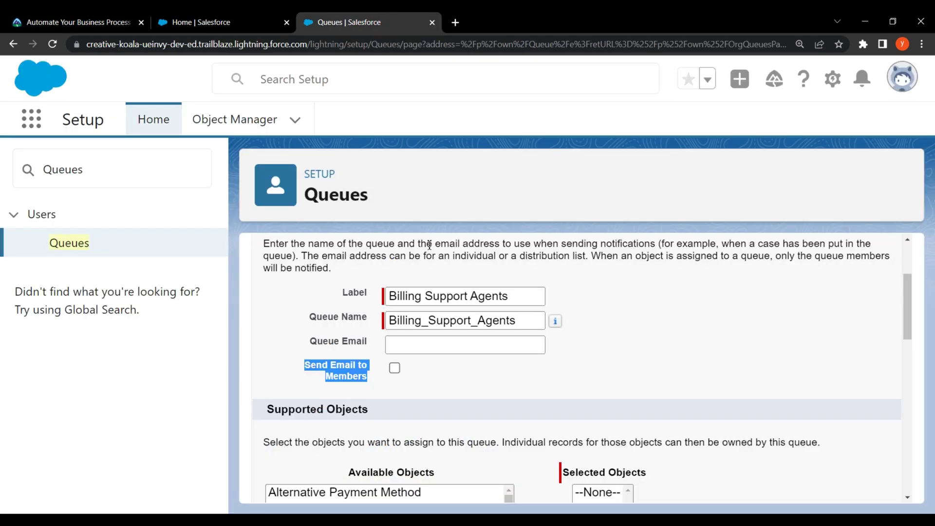
pyautogui.scroll(-3, 431, 273)
pyautogui.moveTo(348, 289); pyautogui.dragTo(453, 292)
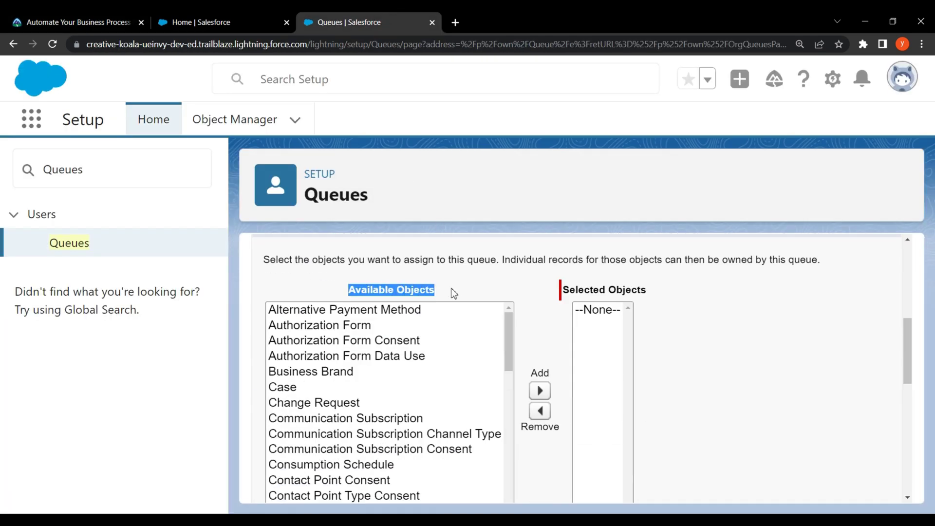
pyautogui.click(326, 296)
pyautogui.click(287, 387)
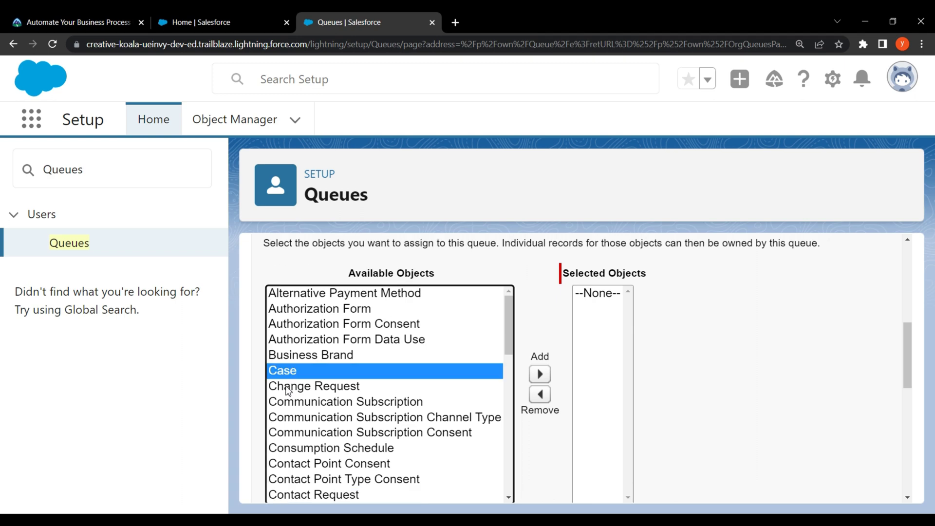
# Read Trailhead's fifth instruction and move Case to the queue's Selected Objects list
pyautogui.click(96, 16)
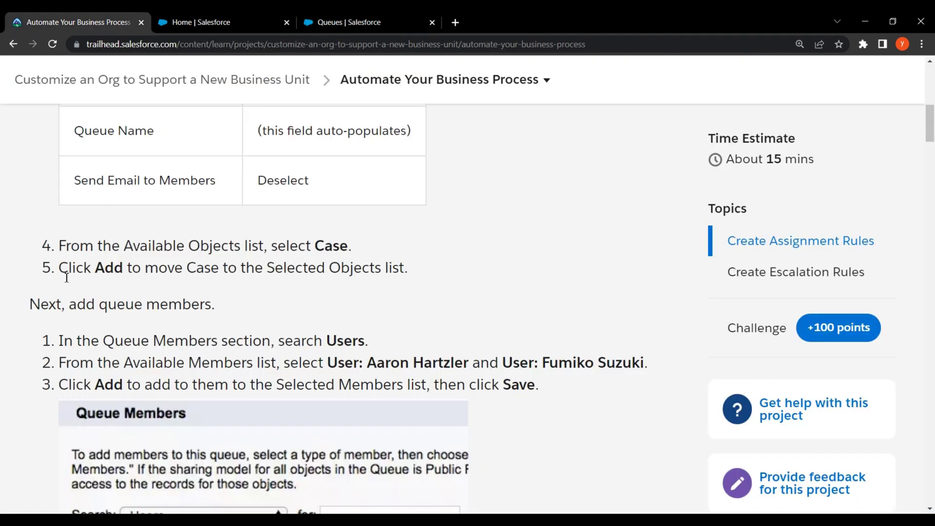
pyautogui.moveTo(63, 271); pyautogui.dragTo(404, 274)
pyautogui.click(393, 308)
pyautogui.click(359, 27)
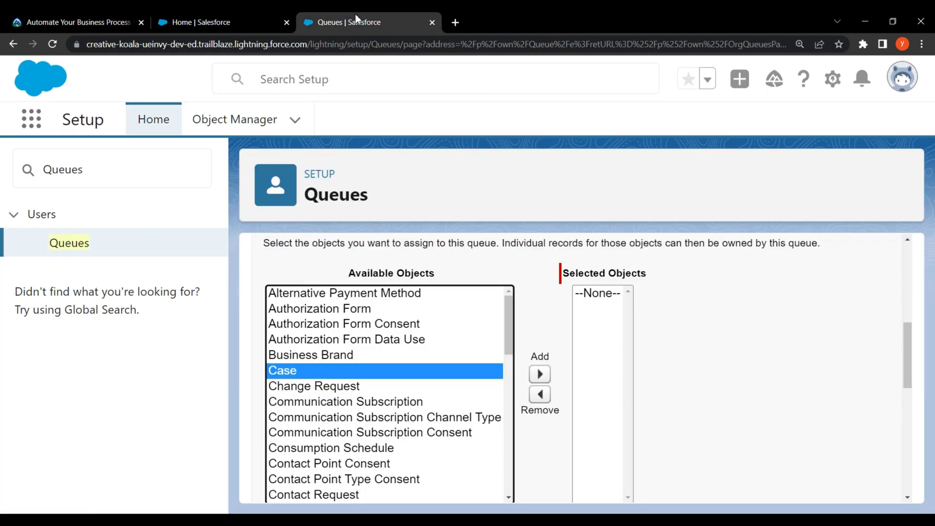
pyautogui.click(540, 374)
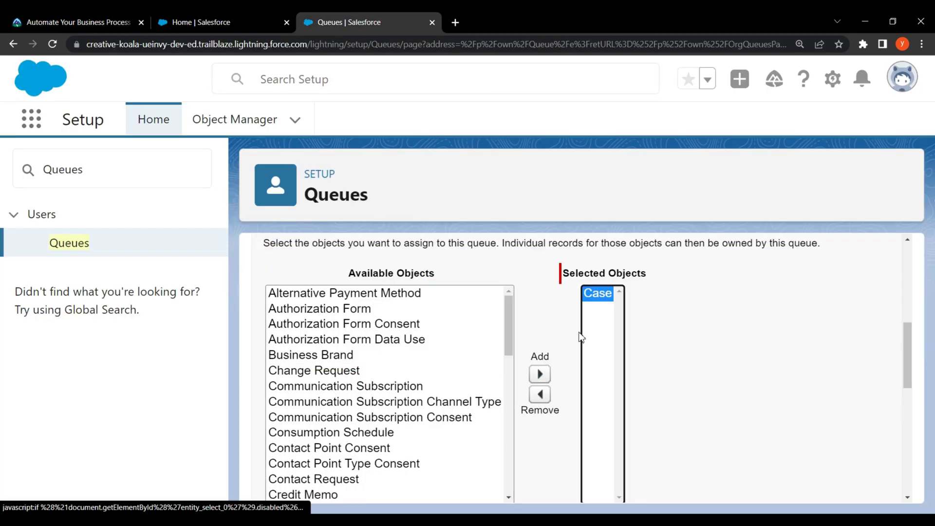
pyautogui.moveTo(563, 282); pyautogui.dragTo(672, 292)
pyautogui.click(549, 317)
# Read the first Trailhead instruction for adding queue members
pyautogui.click(88, 17)
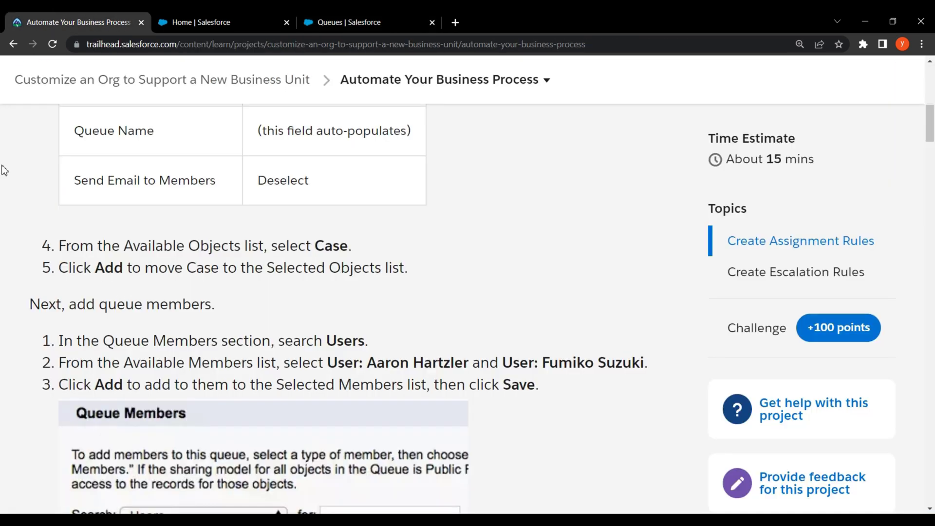
pyautogui.scroll(-3, 4, 171)
pyautogui.moveTo(30, 181); pyautogui.dragTo(219, 182)
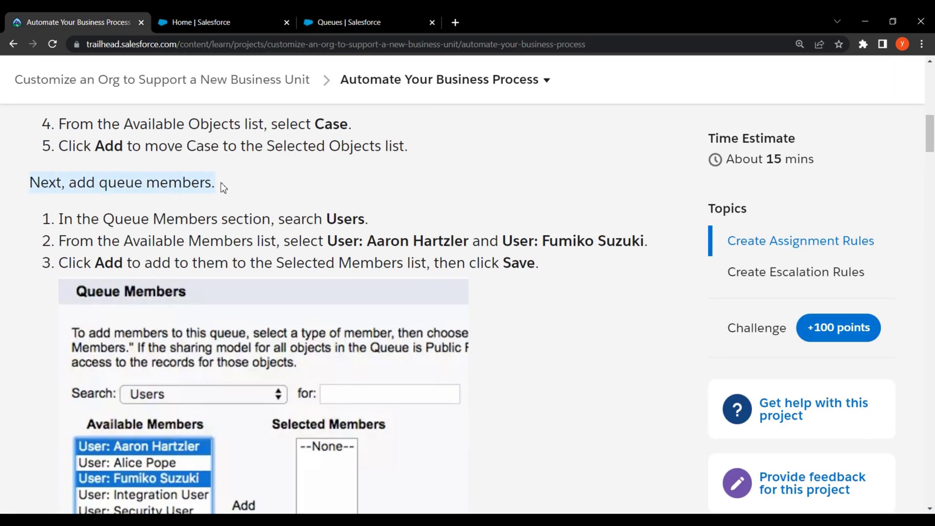
pyautogui.moveTo(59, 218); pyautogui.dragTo(366, 208)
pyautogui.click(361, 189)
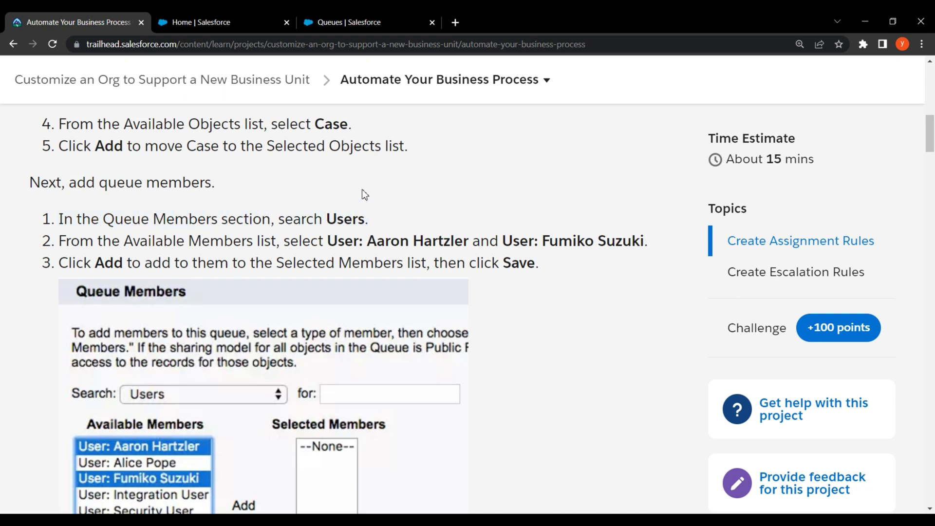
# Check the Queue Members search type in the new queue form and keep it on Users
pyautogui.click(382, 14)
pyautogui.scroll(-10, 464, 294)
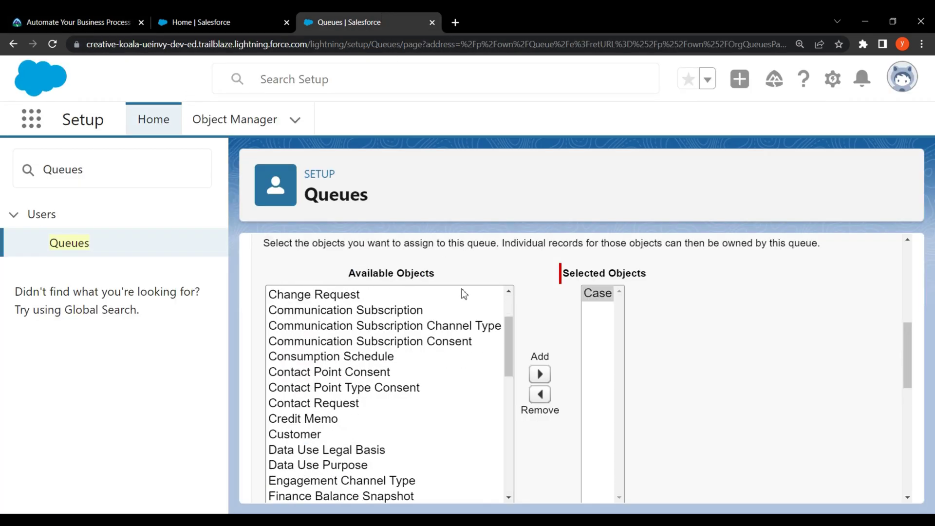
pyautogui.scroll(-3, 710, 363)
pyautogui.scroll(-2, 667, 326)
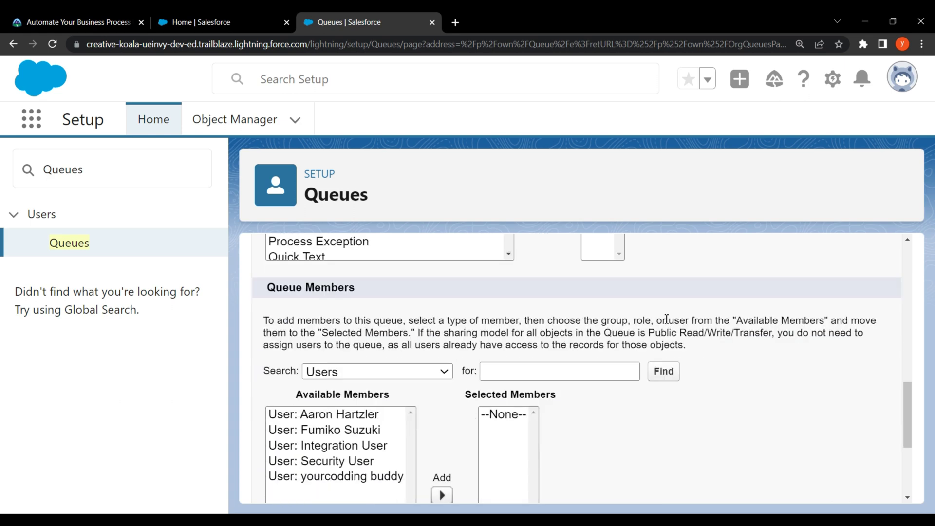
pyautogui.moveTo(265, 372); pyautogui.dragTo(318, 378)
pyautogui.click(317, 378)
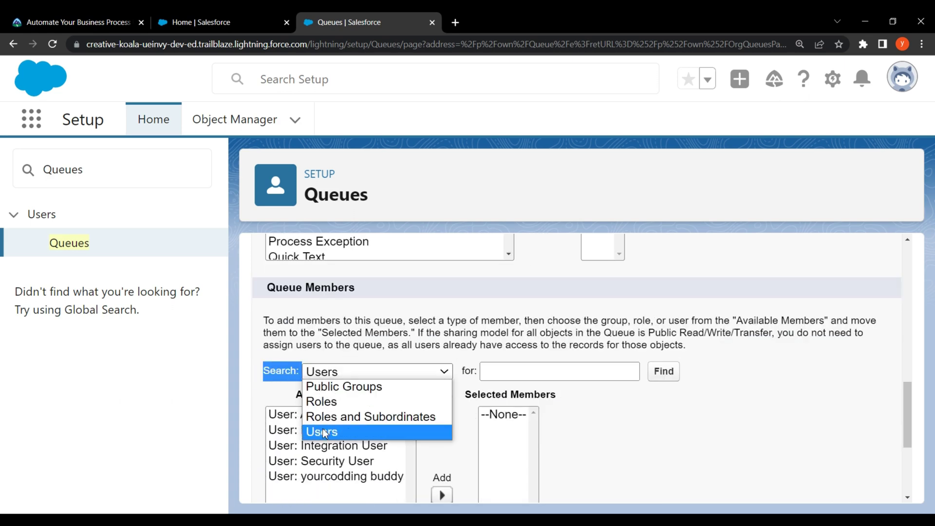
pyautogui.click(337, 366)
pyautogui.click(339, 363)
# Read the second queue member instruction and select the two named users together among the queue's Available Members
pyautogui.click(93, 22)
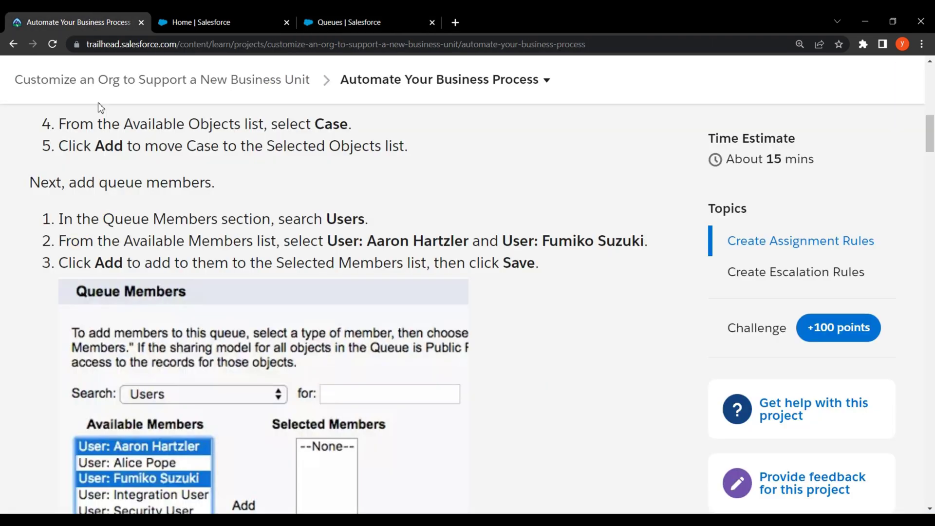
pyautogui.moveTo(59, 245); pyautogui.dragTo(643, 241)
pyautogui.click(342, 19)
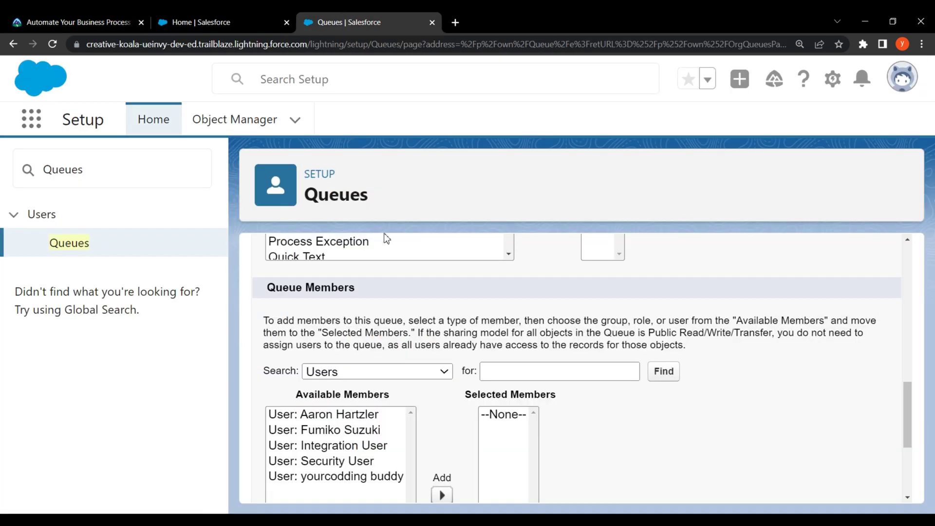
pyautogui.click(317, 417)
pyautogui.scroll(-2, 317, 422)
pyautogui.keyDown('ctrl'); pyautogui.click(301, 312); pyautogui.keyUp('ctrl')
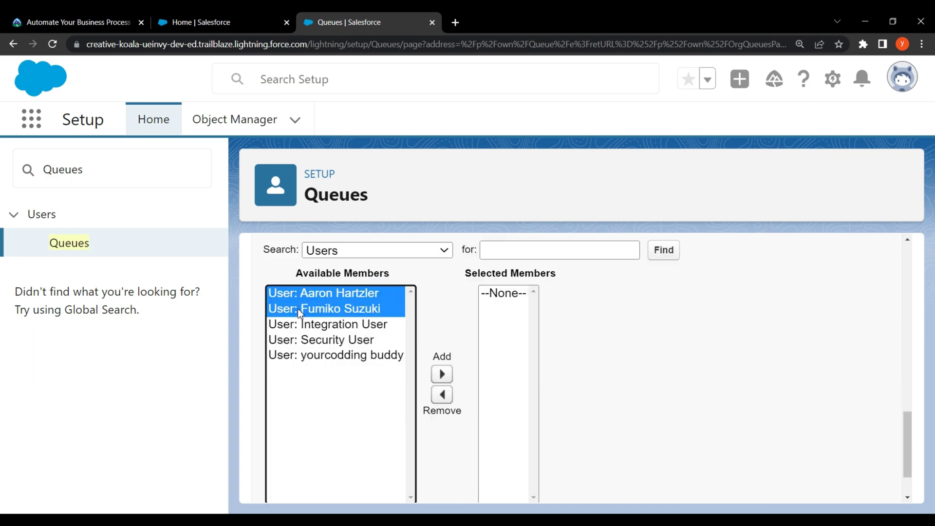
# Read the third queue member instruction, move the two users to Selected Members, and save the queue
pyautogui.click(78, 22)
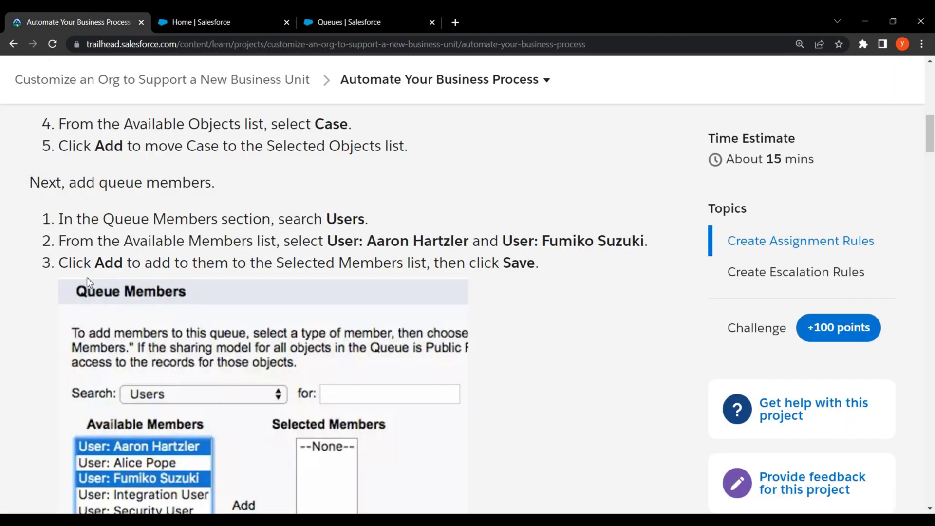
pyautogui.moveTo(52, 270); pyautogui.dragTo(536, 263)
pyautogui.click(510, 319)
pyautogui.scroll(-3, 506, 319)
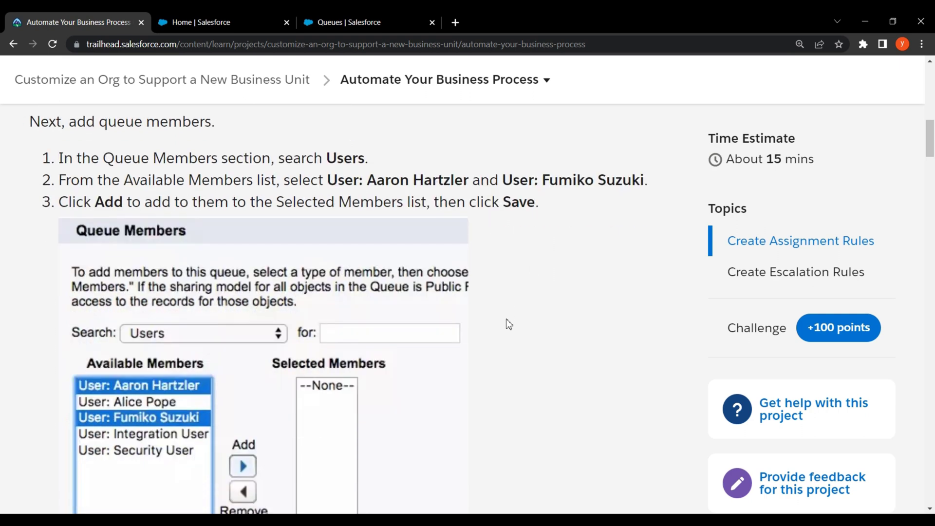
pyautogui.click(348, 17)
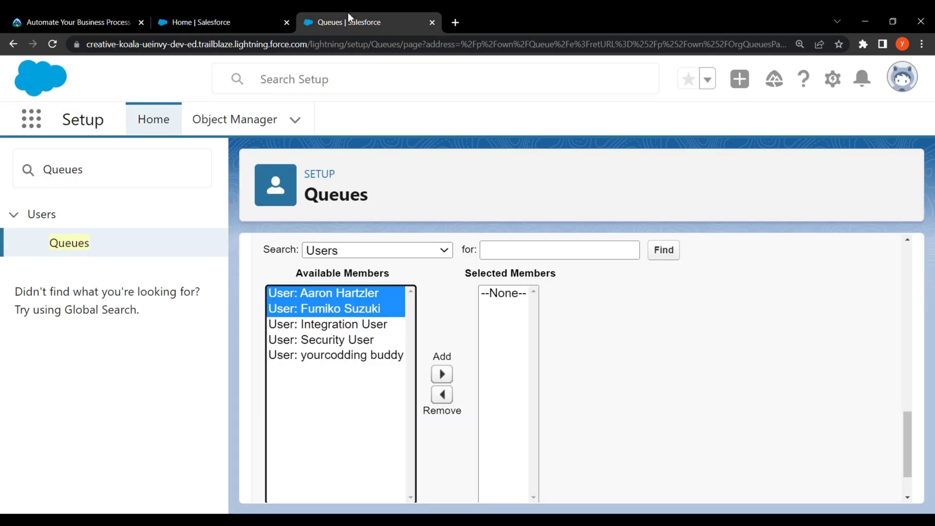
pyautogui.click(442, 374)
pyautogui.scroll(-2, 639, 393)
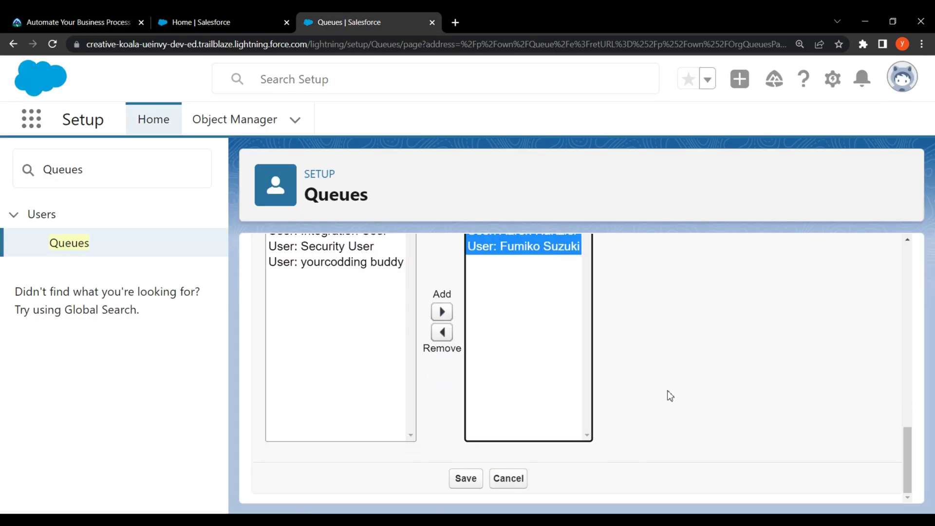
pyautogui.click(469, 481)
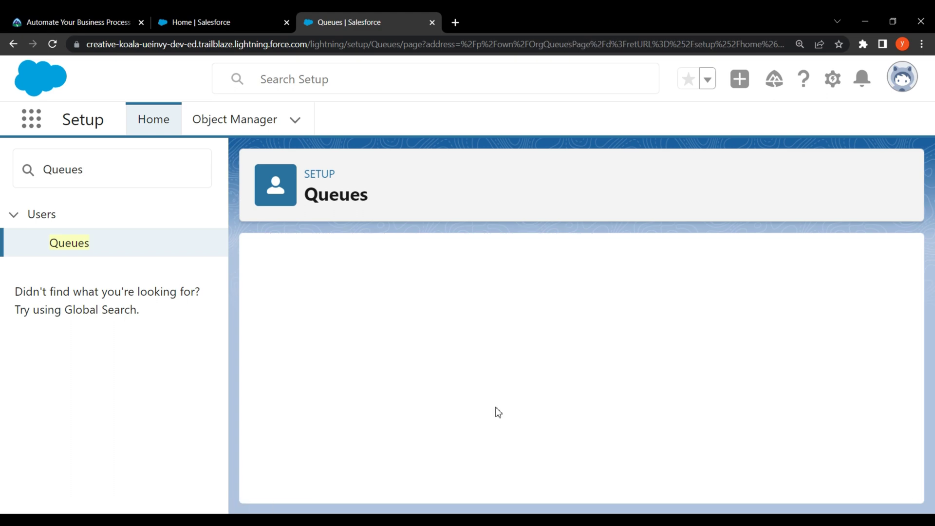
# Read Trailhead's introduction to the new Standard Case Assignment rule entry and its first instruction
pyautogui.click(78, 22)
pyautogui.scroll(-7, 222, 210)
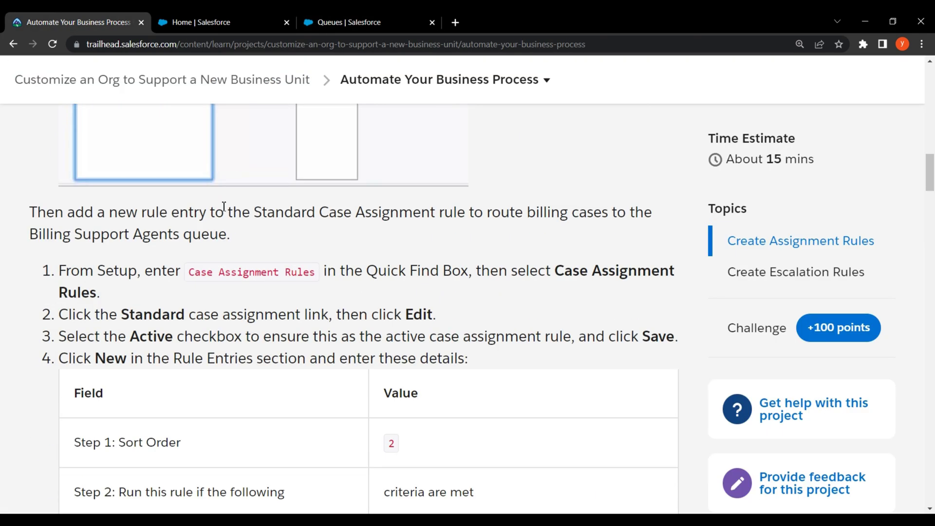
pyautogui.moveTo(33, 207); pyautogui.dragTo(649, 211)
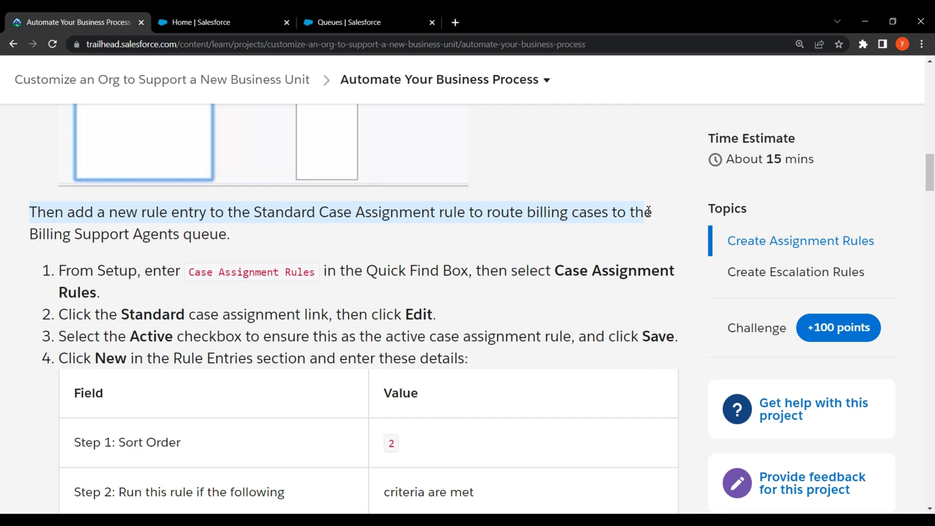
pyautogui.moveTo(28, 239); pyautogui.dragTo(231, 240)
pyautogui.click(74, 268)
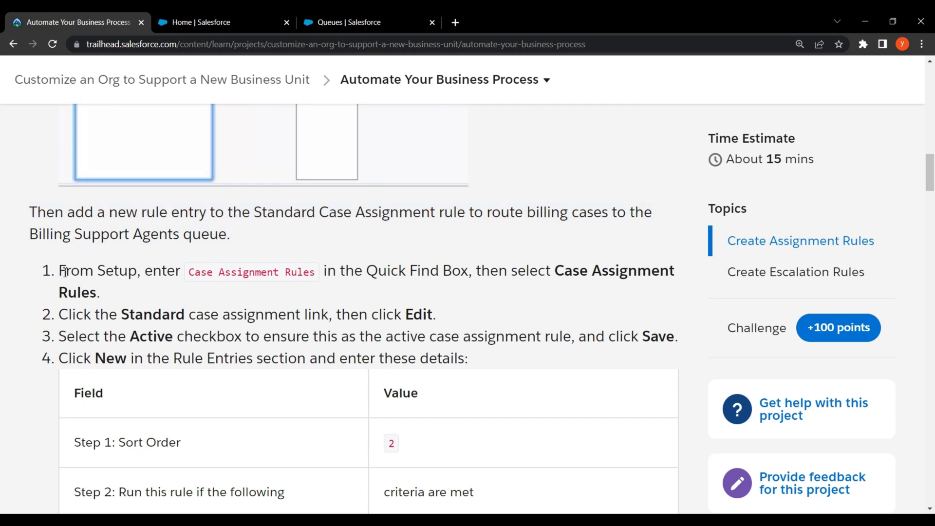
pyautogui.moveTo(65, 272); pyautogui.dragTo(673, 276)
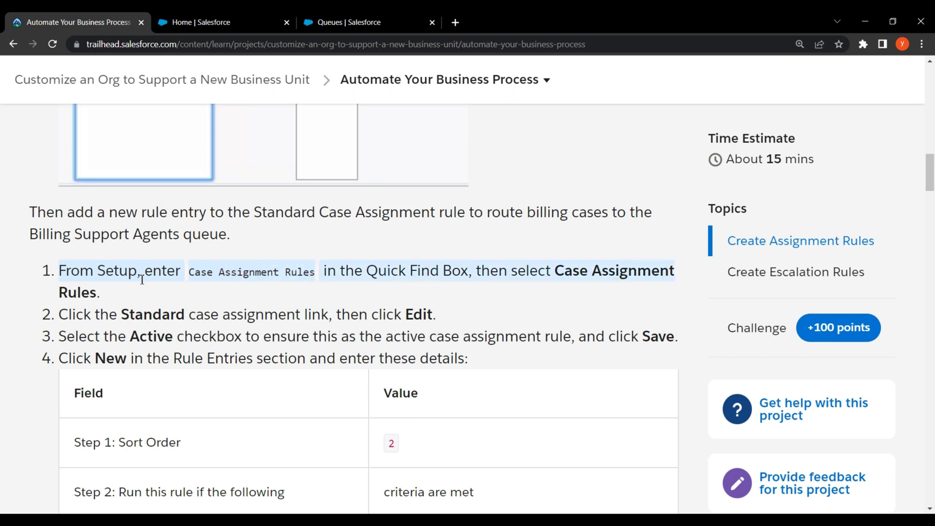
pyautogui.click(59, 297)
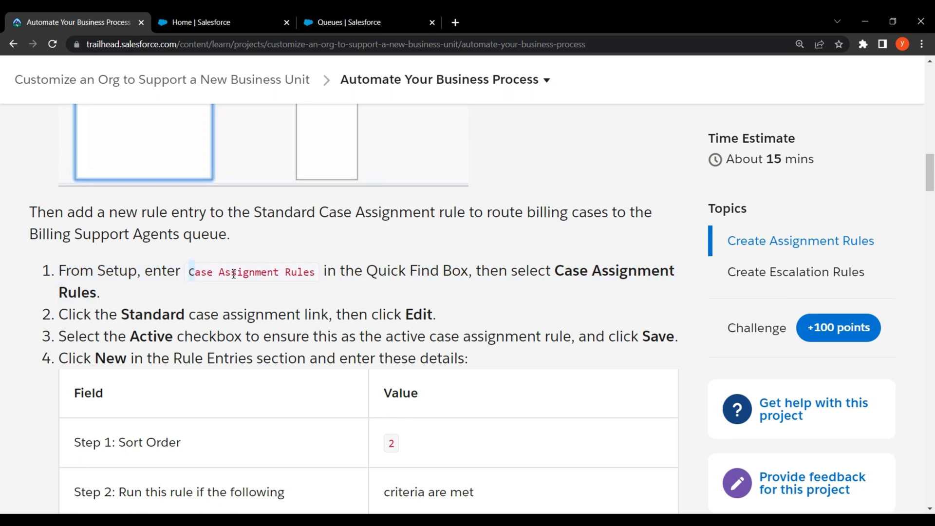
# Copy Case Assignment Rules from Trailhead, search Salesforce Setup for it, and open the Case Assignment Rules page
pyautogui.moveTo(233, 274); pyautogui.dragTo(321, 278)
pyautogui.rightClick(294, 277)
pyautogui.click(310, 287)
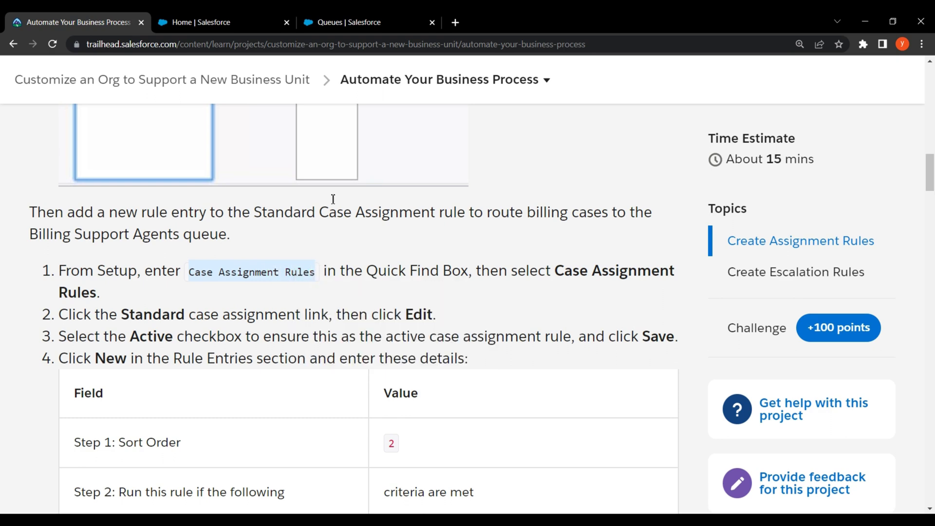
pyautogui.click(343, 14)
pyautogui.click(100, 166)
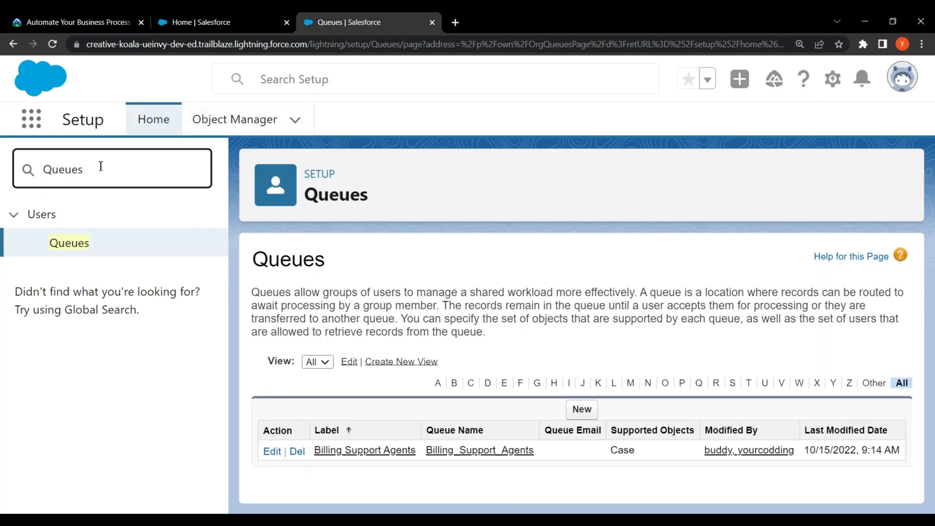
pyautogui.hotkey('ctrl', 'a')
pyautogui.hotkey('ctrl', 'v')
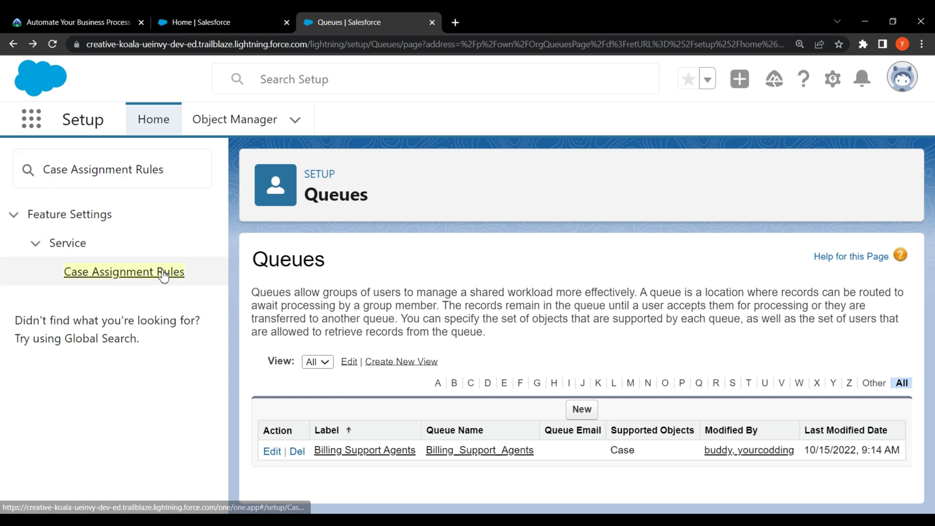
pyautogui.click(146, 271)
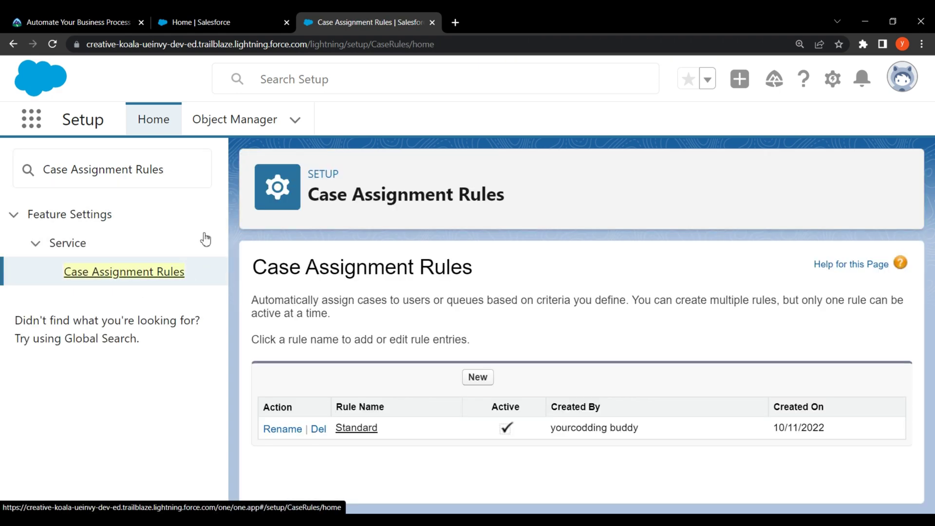
# Read the second case assignment instruction in Trailhead and open the Standard case assignment rule in Salesforce Setup
pyautogui.click(104, 15)
pyautogui.moveTo(55, 195); pyautogui.dragTo(437, 193)
pyautogui.click(437, 193)
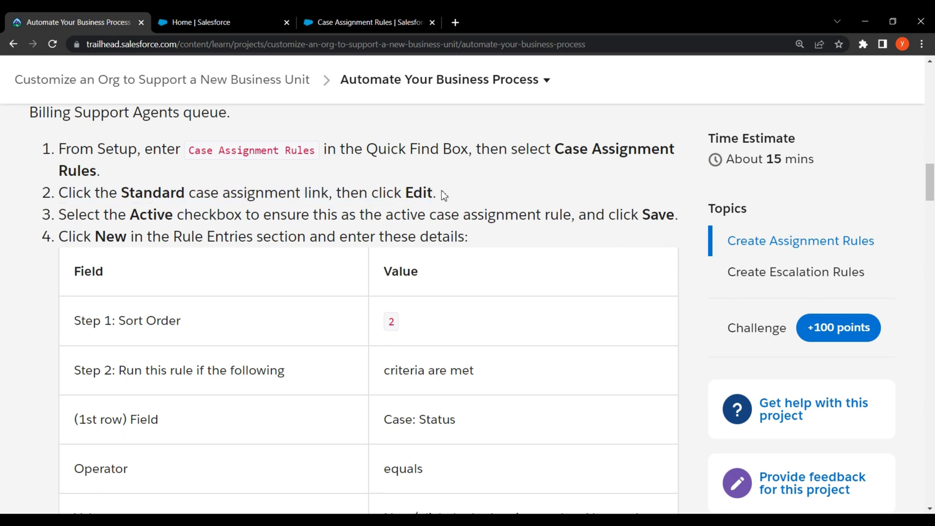
pyautogui.click(362, 12)
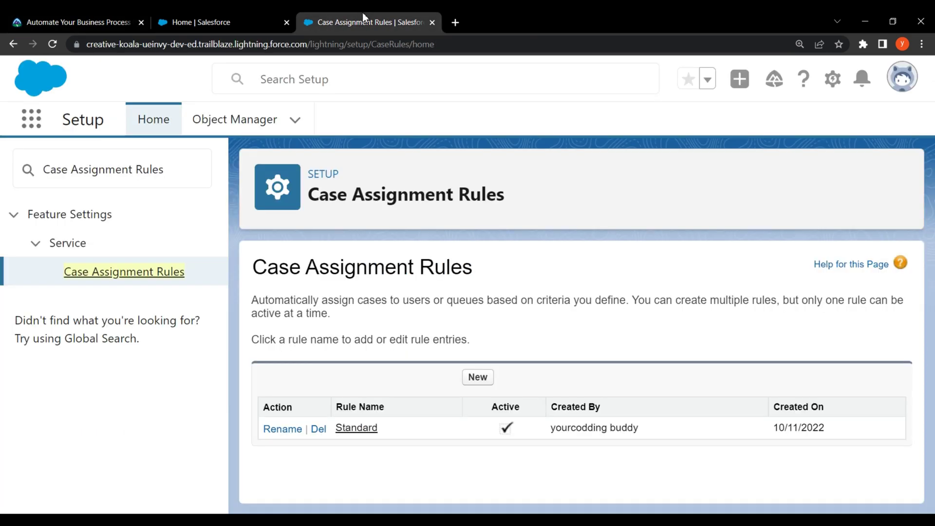
pyautogui.click(364, 428)
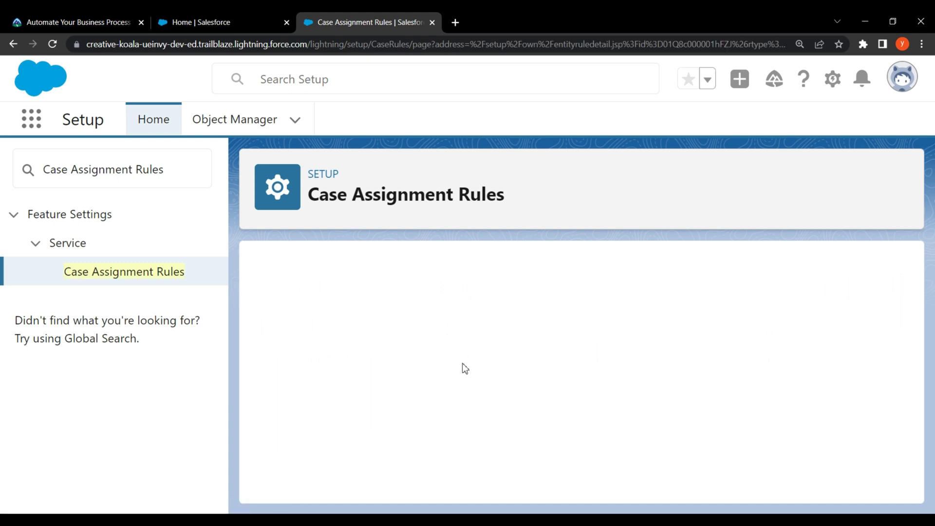
pyautogui.scroll(3, 475, 287)
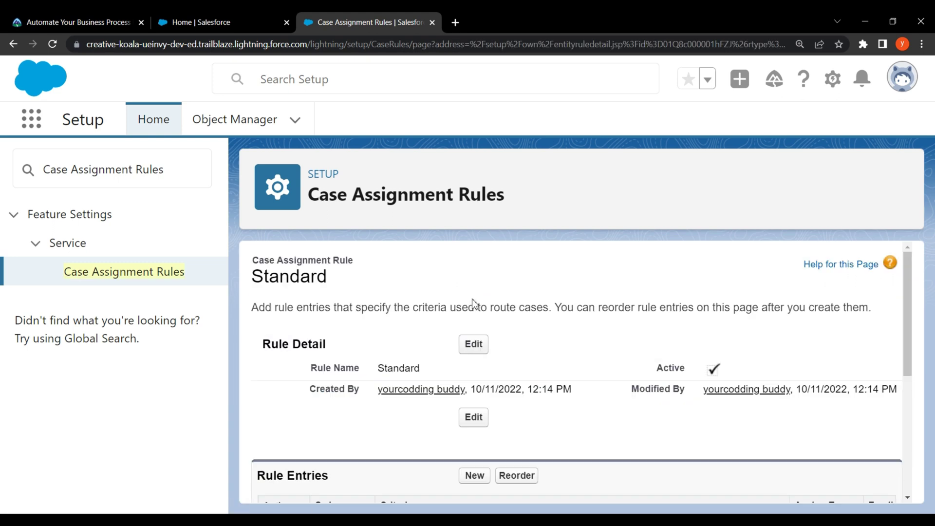
# Open the Standard rule for editing, read Trailhead's third case assignment instruction, and save the rule with Active selected
pyautogui.click(473, 344)
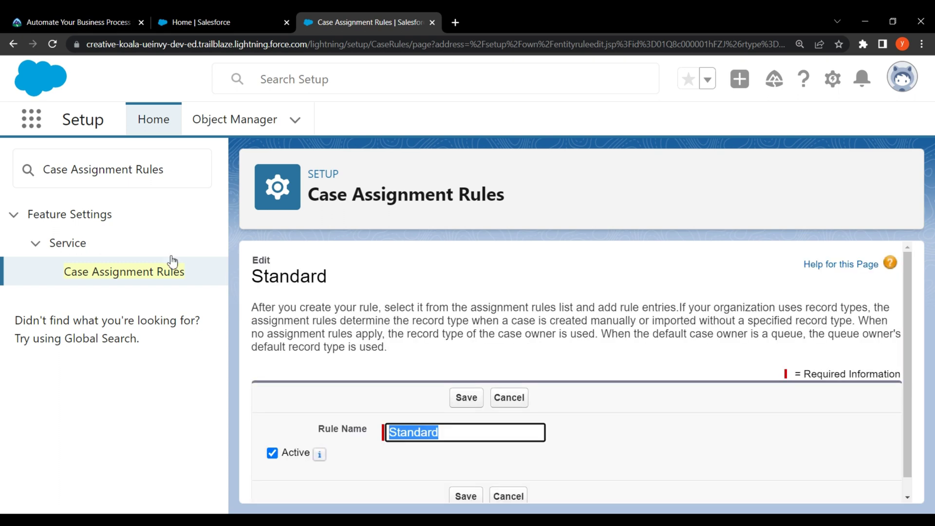
pyautogui.click(78, 21)
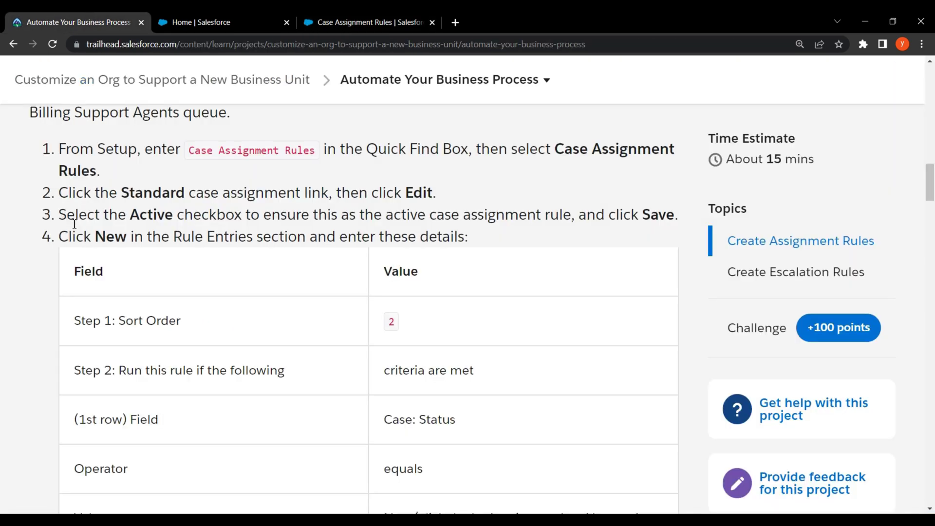
pyautogui.moveTo(58, 219); pyautogui.dragTo(674, 215)
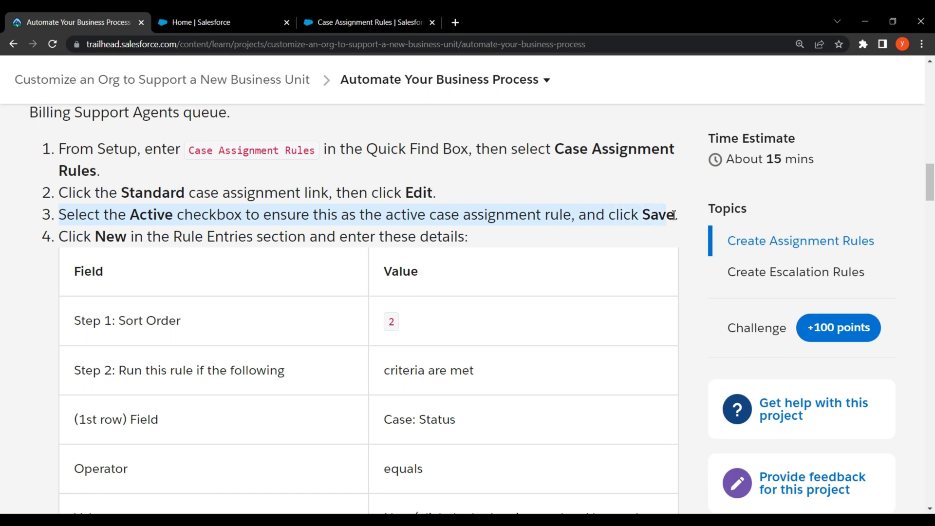
pyautogui.click(481, 178)
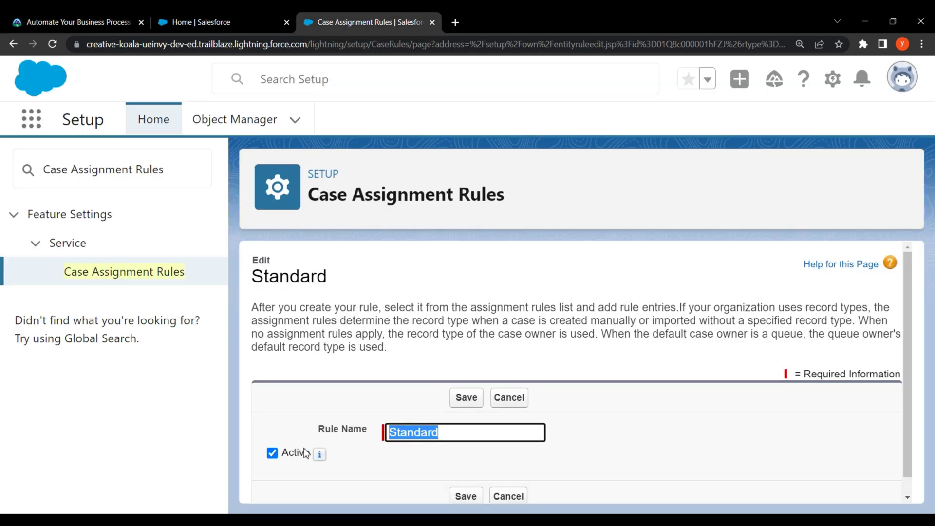
pyautogui.moveTo(281, 453); pyautogui.dragTo(312, 459)
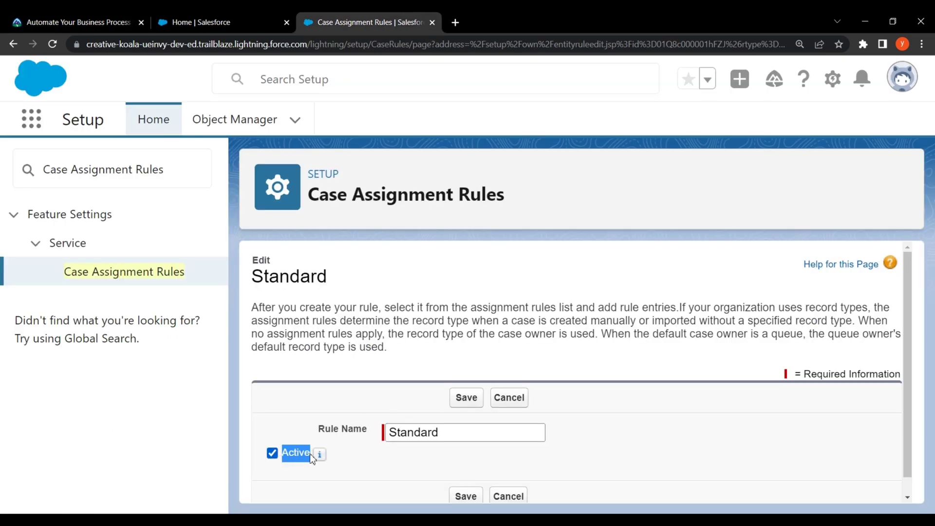
pyautogui.click(375, 457)
pyautogui.click(462, 403)
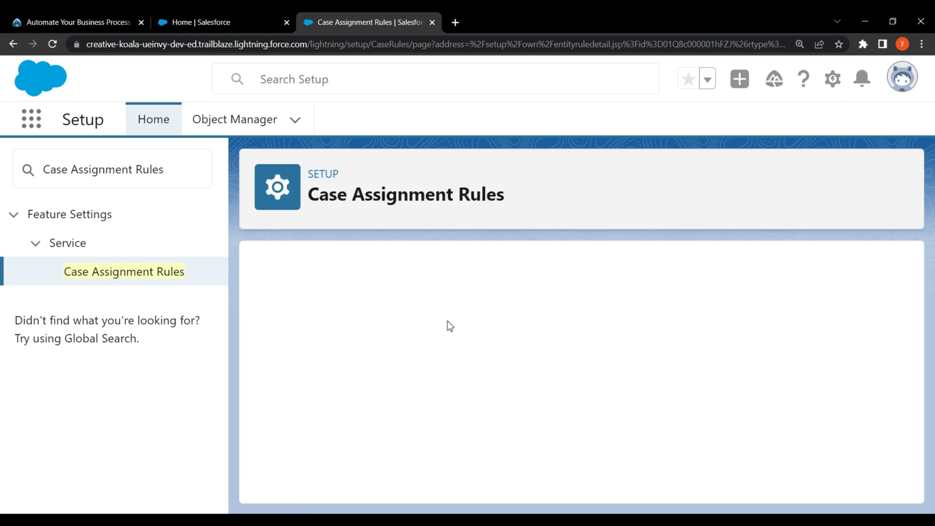
# Read Trailhead's fourth instruction and start a new rule entry for the Standard case assignment rule in Salesforce Setup
pyautogui.click(44, 29)
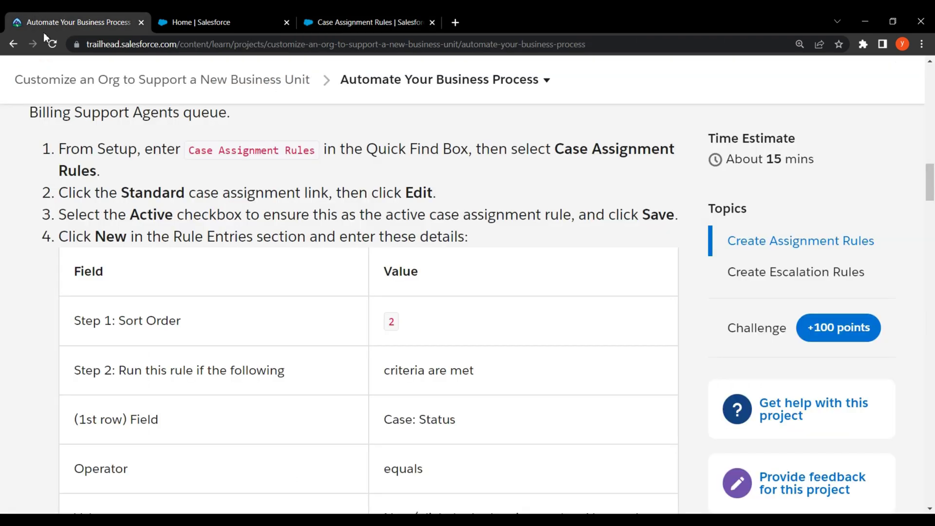
pyautogui.moveTo(57, 237); pyautogui.dragTo(460, 241)
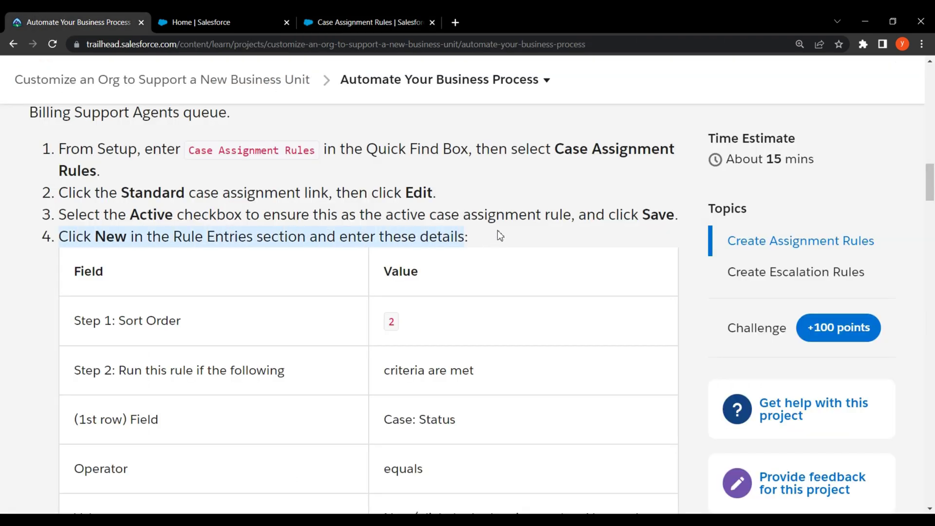
pyautogui.click(398, 29)
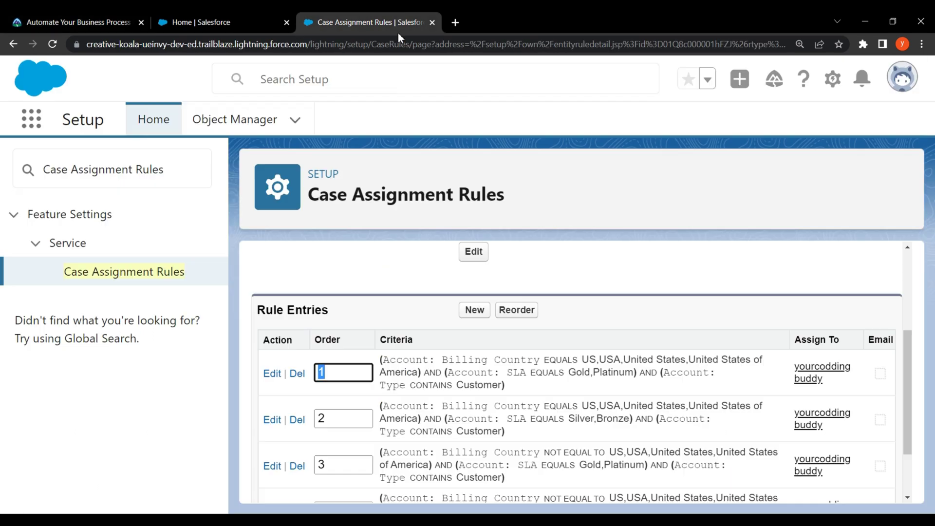
pyautogui.click(259, 316)
pyautogui.moveTo(268, 312); pyautogui.dragTo(341, 317)
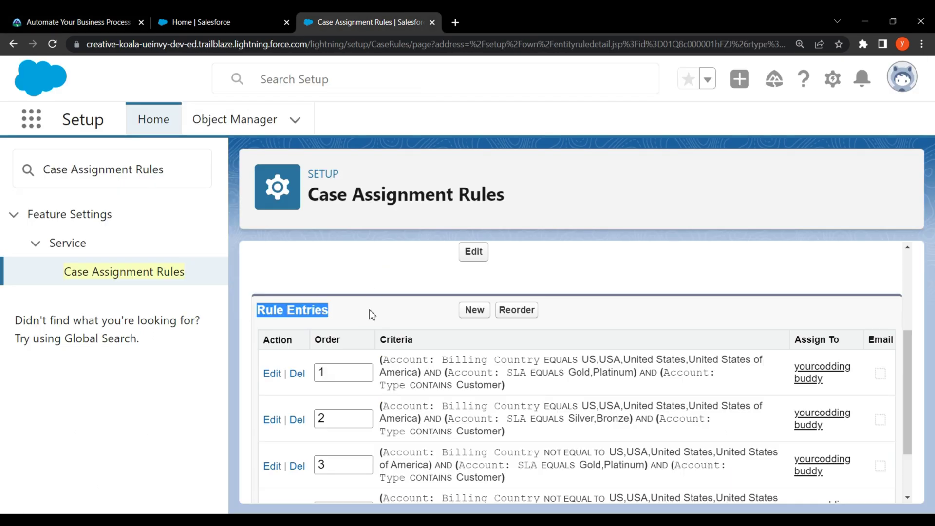
pyautogui.click(480, 312)
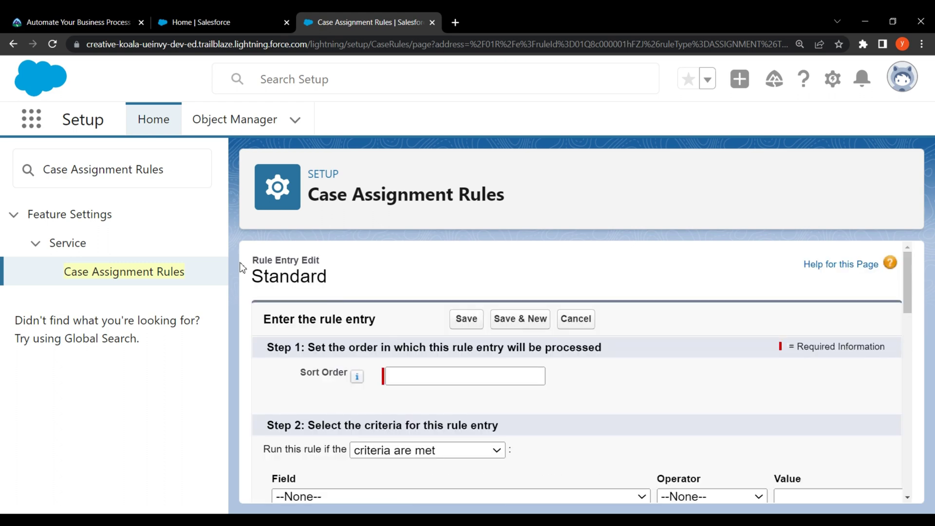
# Look up the Step 1 sort order in Trailhead and set the new rule entry's Sort Order to 2
pyautogui.click(108, 20)
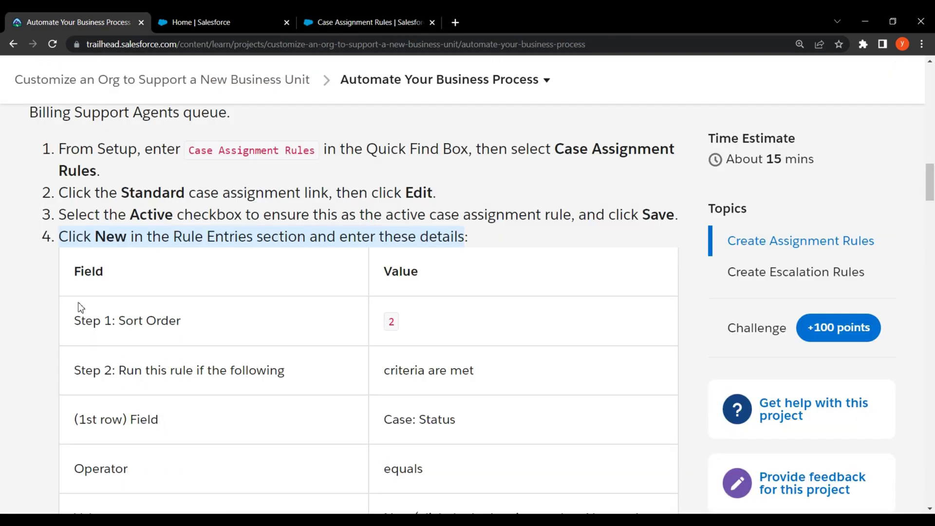
pyautogui.moveTo(74, 321); pyautogui.dragTo(166, 328)
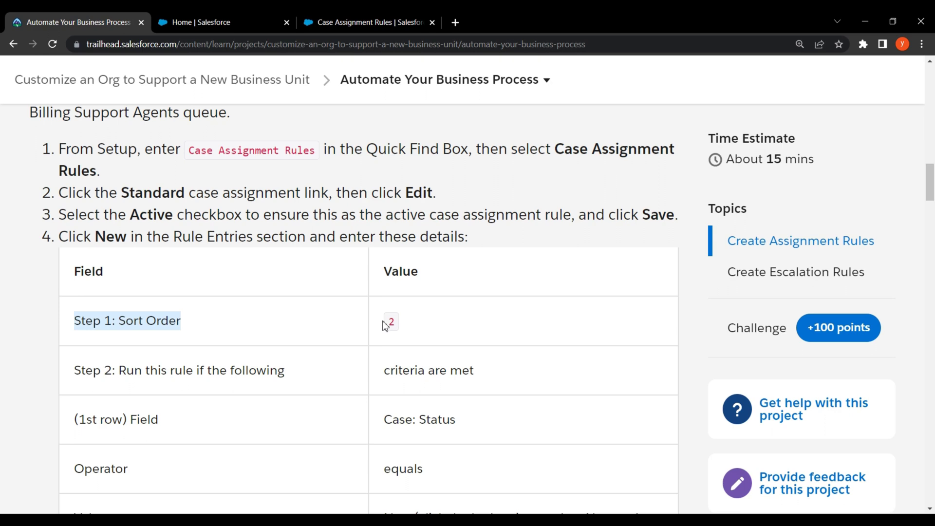
pyautogui.moveTo(385, 325); pyautogui.dragTo(402, 327)
pyautogui.click(396, 13)
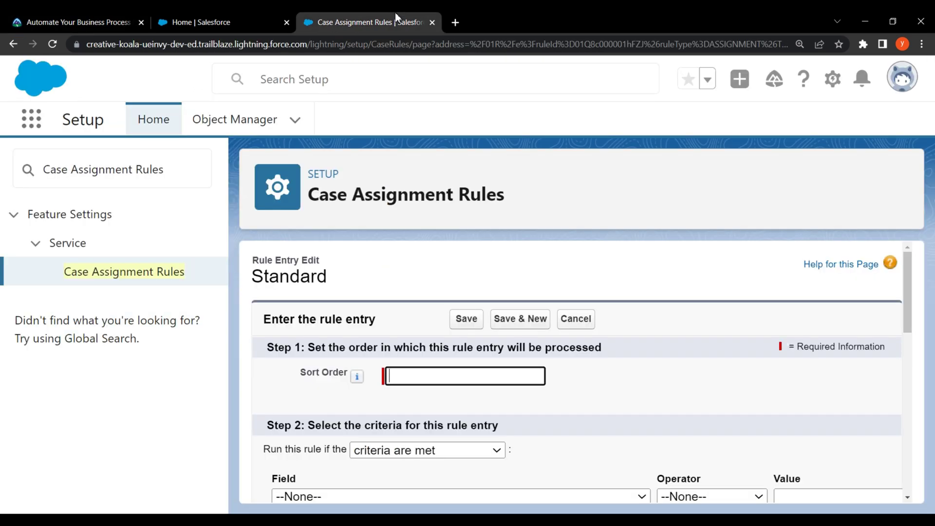
pyautogui.moveTo(268, 349); pyautogui.dragTo(355, 376)
pyautogui.click(398, 373)
# Read Trailhead's Step 2 run condition and compare it with the condition selected in the Salesforce rule entry
pyautogui.click(74, 13)
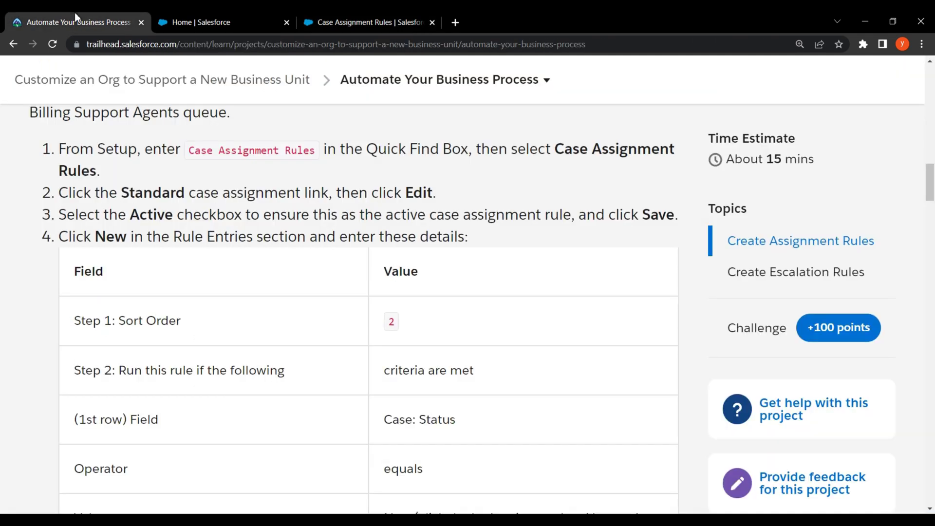
pyautogui.moveTo(76, 373); pyautogui.dragTo(322, 385)
pyautogui.moveTo(384, 375); pyautogui.dragTo(474, 371)
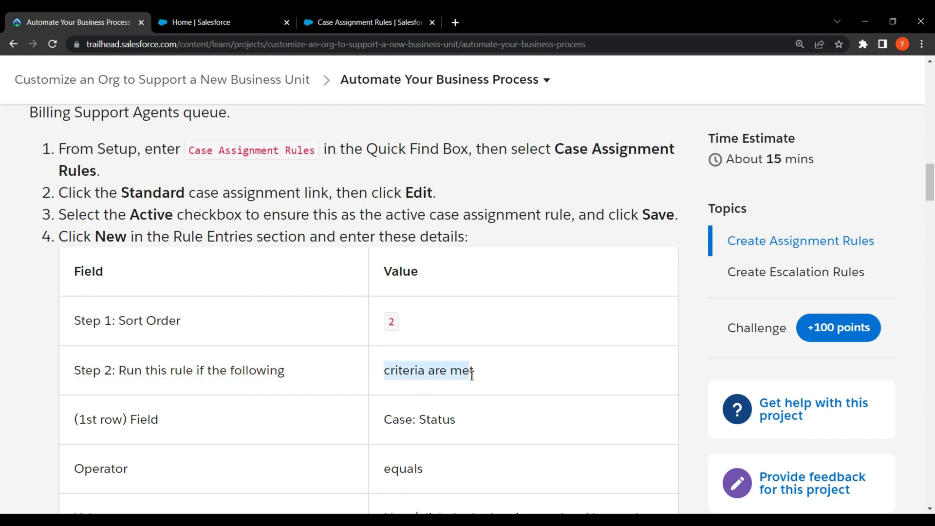
pyautogui.click(388, 12)
pyautogui.scroll(-3, 416, 302)
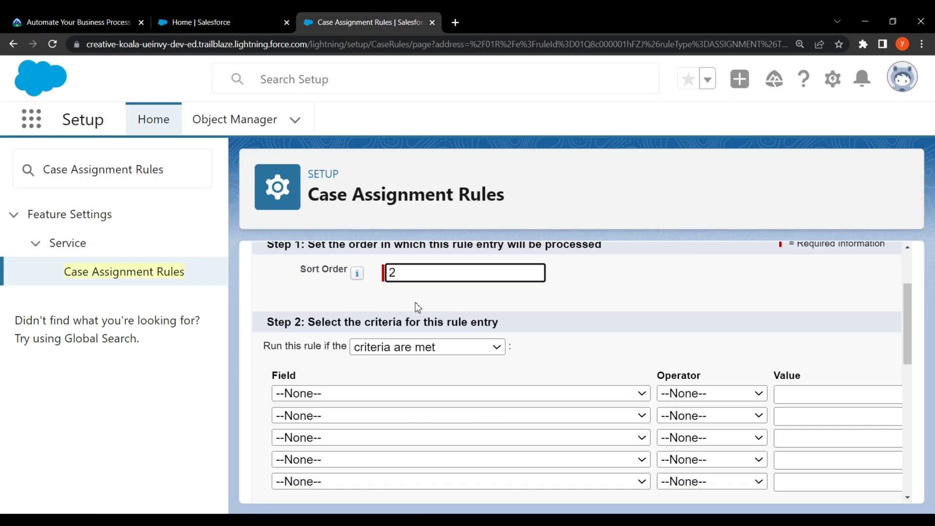
pyautogui.moveTo(268, 304); pyautogui.dragTo(305, 305)
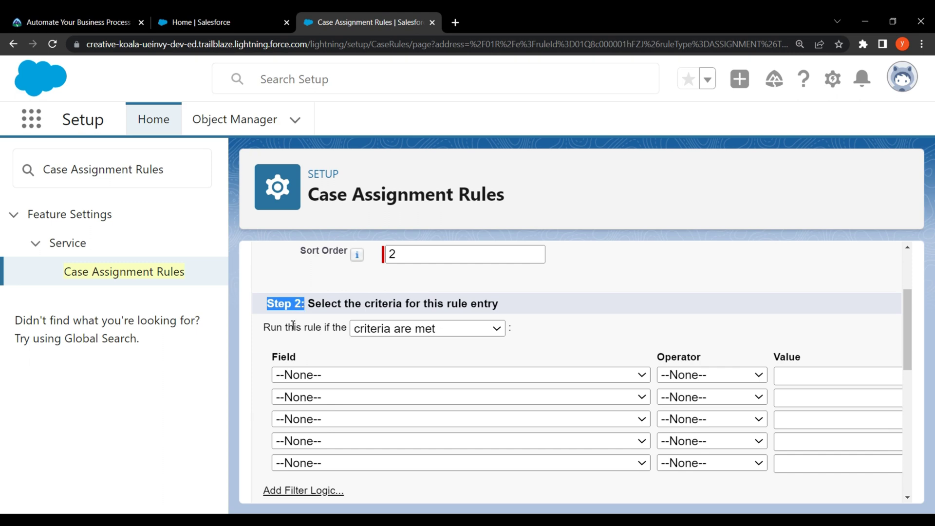
pyautogui.moveTo(262, 334); pyautogui.dragTo(373, 347)
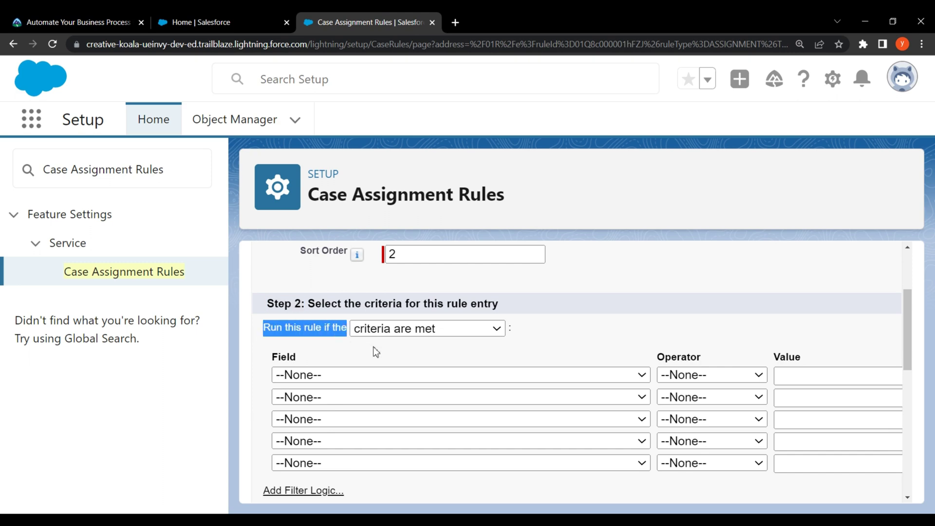
pyautogui.click(430, 348)
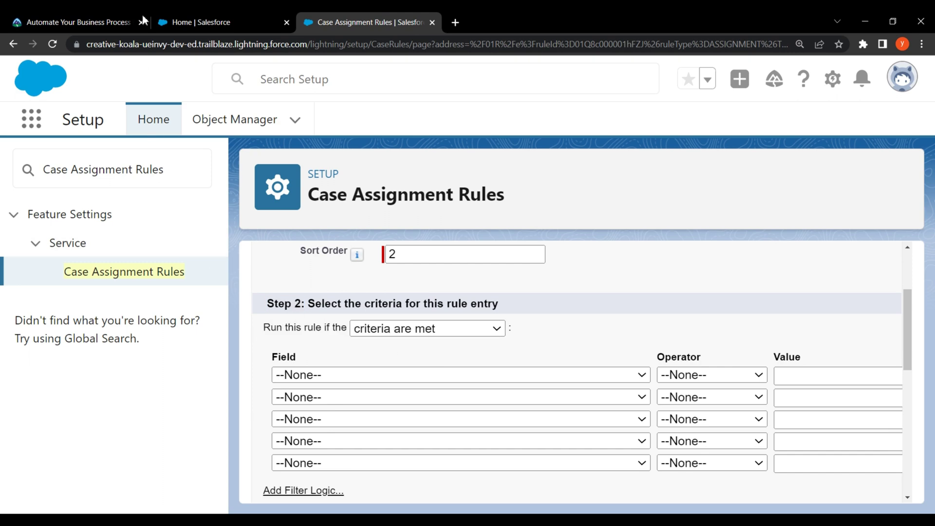
# Read Trailhead's first-row field instruction and set the first criteria row's field to Case: Status in the rule entry
pyautogui.click(61, 14)
pyautogui.scroll(-2, 110, 348)
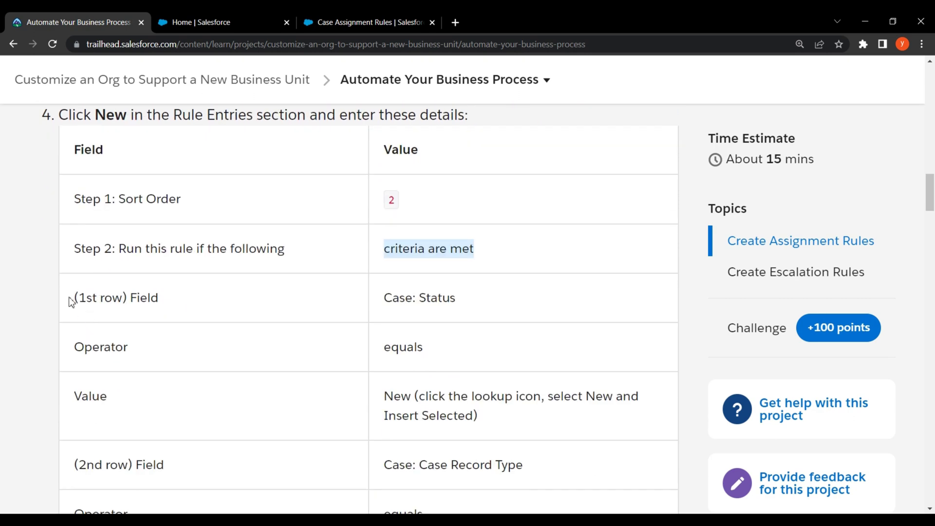
pyautogui.moveTo(71, 301); pyautogui.dragTo(220, 320)
pyautogui.moveTo(384, 298); pyautogui.dragTo(462, 298)
pyautogui.click(356, 12)
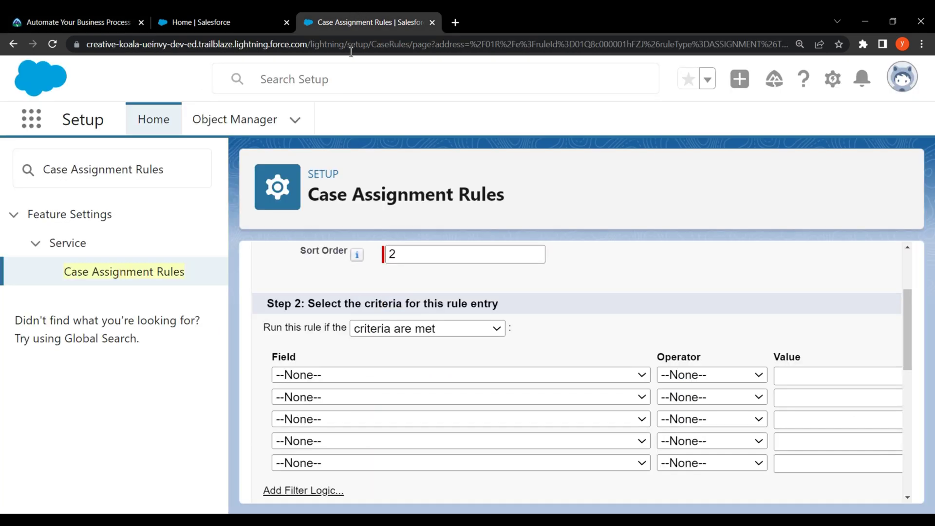
pyautogui.moveTo(271, 363); pyautogui.dragTo(296, 360)
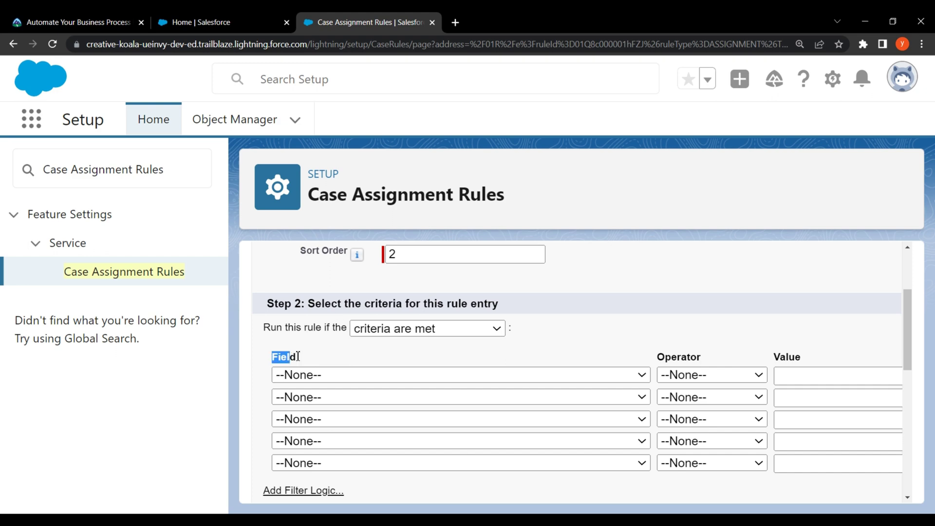
pyautogui.click(313, 382)
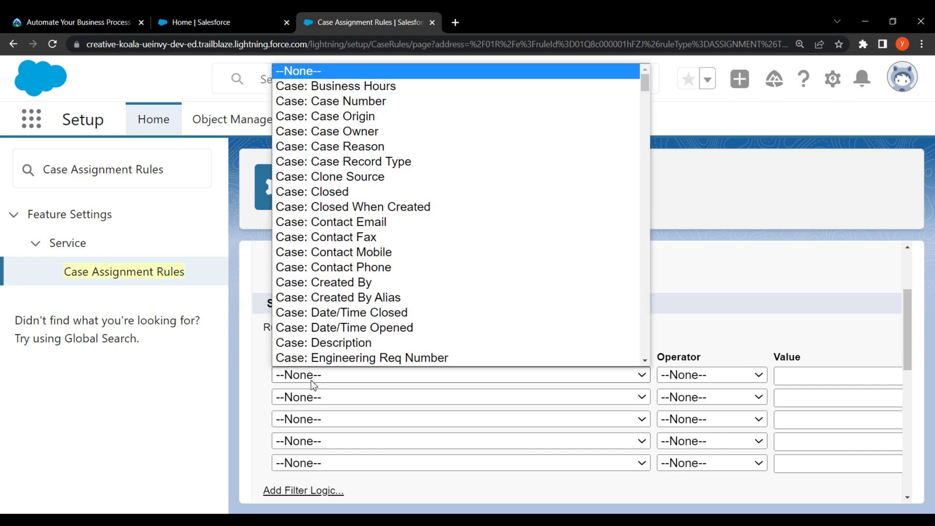
pyautogui.scroll(-5, 297, 278)
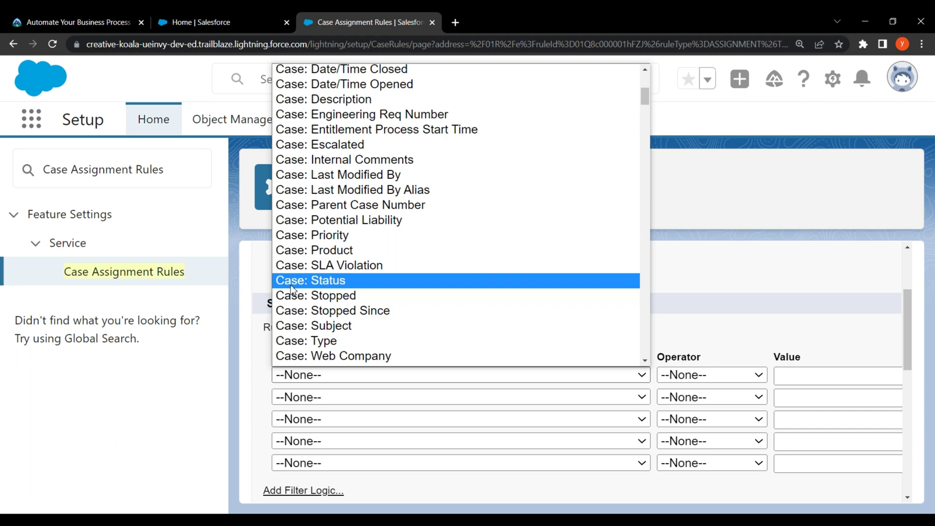
pyautogui.click(312, 281)
# Read Trailhead's first-row operator instruction and set the Case: Status criterion's operator to equals in Salesforce
pyautogui.click(70, 18)
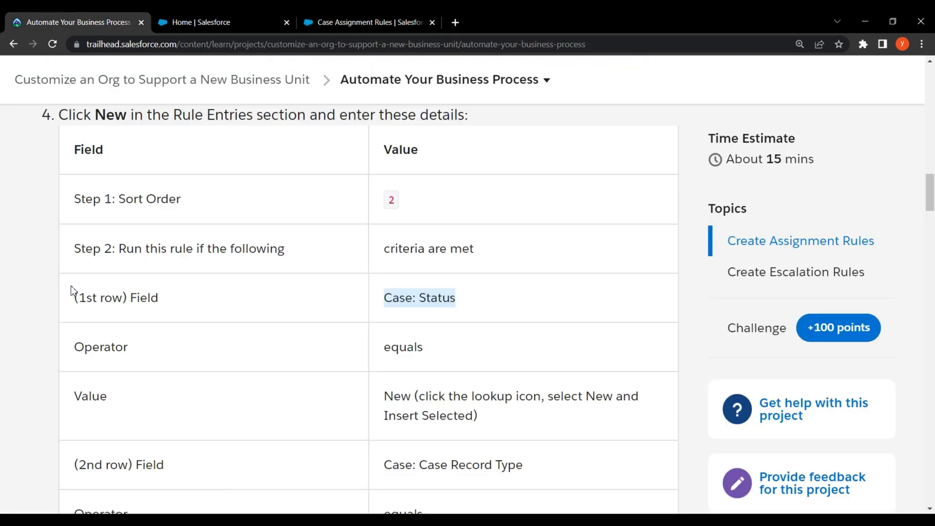
pyautogui.moveTo(73, 353); pyautogui.dragTo(134, 353)
pyautogui.moveTo(394, 350); pyautogui.dragTo(472, 357)
pyautogui.click(463, 333)
pyautogui.click(367, 14)
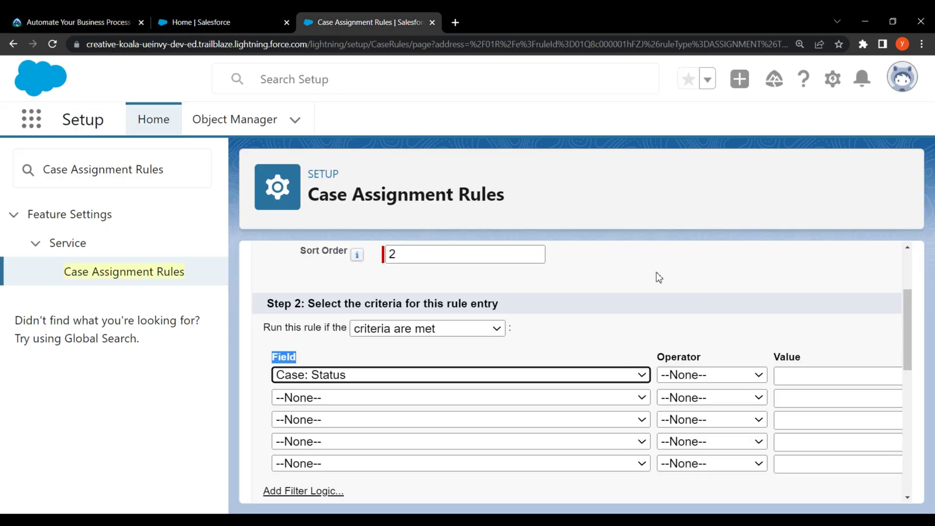
pyautogui.moveTo(659, 359); pyautogui.dragTo(707, 357)
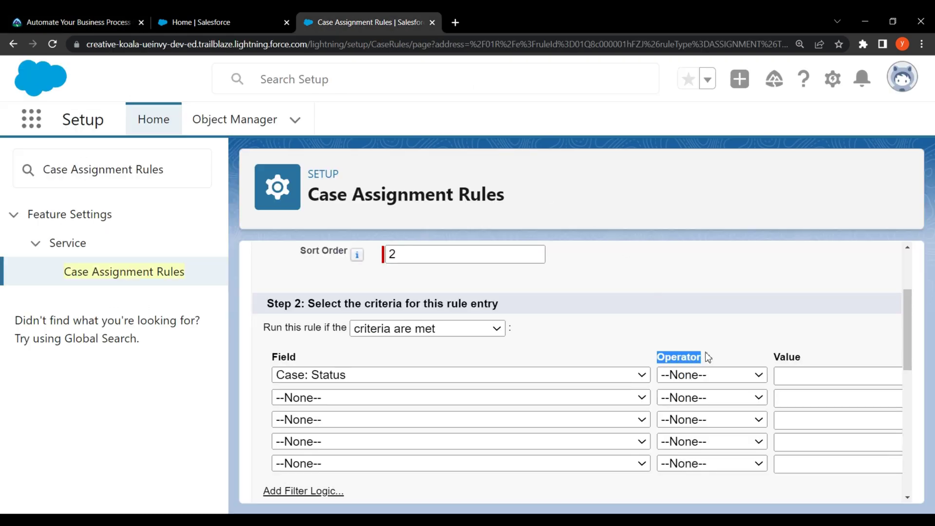
pyautogui.click(703, 381)
pyautogui.press('Escape')
pyautogui.press('e')
pyautogui.click(669, 300)
# Read Trailhead's first-row value instruction and insert New from the lookup as the Case: Status criterion's value
pyautogui.click(73, 22)
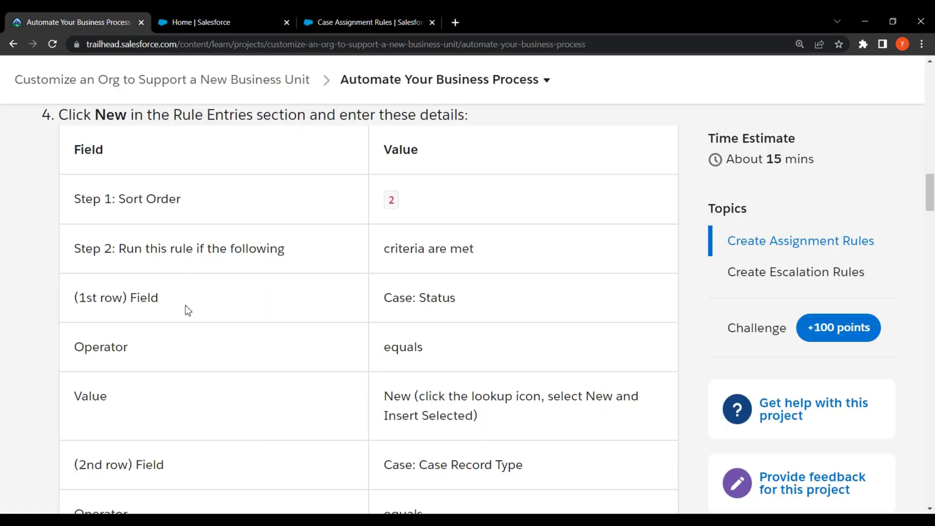
pyautogui.scroll(-1, 120, 354)
pyautogui.moveTo(73, 336); pyautogui.dragTo(113, 338)
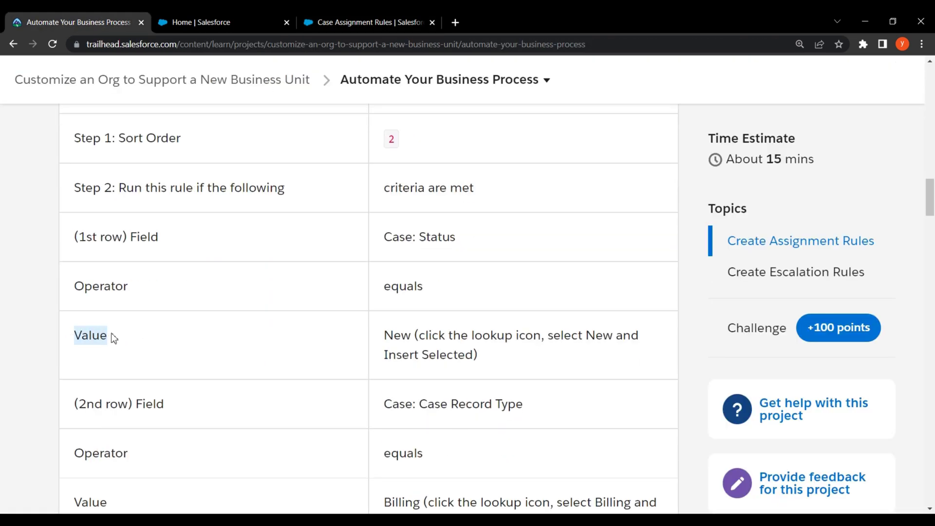
pyautogui.click(382, 337)
pyautogui.moveTo(393, 336); pyautogui.dragTo(608, 345)
pyautogui.moveTo(387, 359); pyautogui.dragTo(484, 367)
pyautogui.click(525, 368)
pyautogui.click(366, 15)
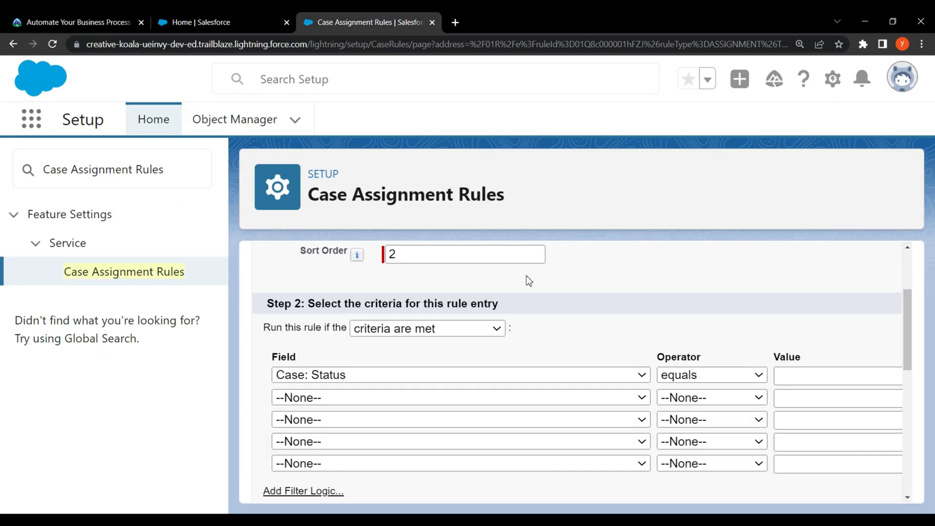
pyautogui.hotkey('ctrl', '-')
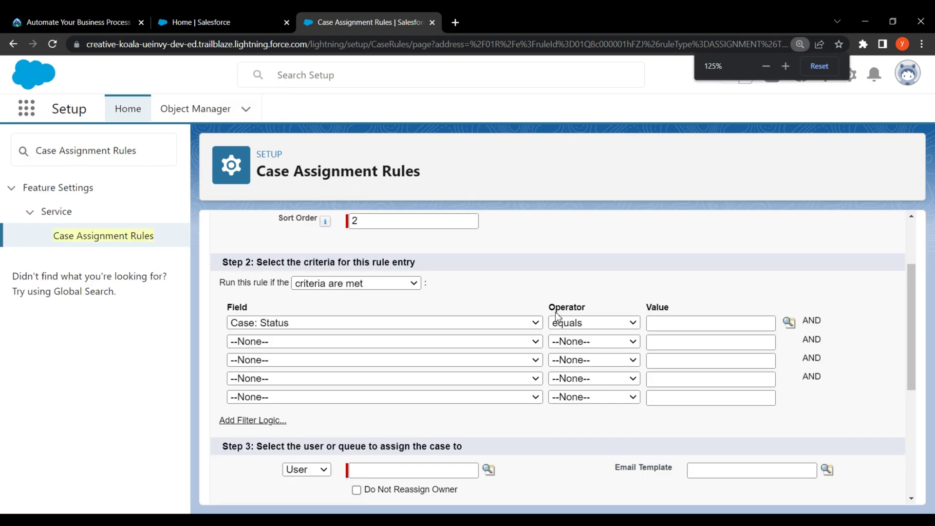
pyautogui.click(789, 323)
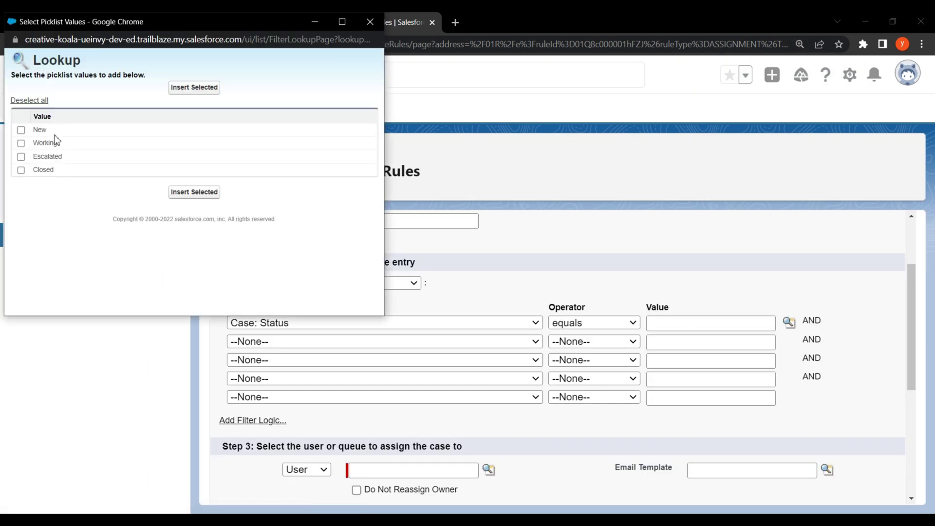
pyautogui.click(20, 130)
pyautogui.click(192, 89)
# Read Trailhead's second-row field instruction and set the second criteria row's field to Case: Case Record Type in the Salesforce rule entry
pyautogui.click(66, 15)
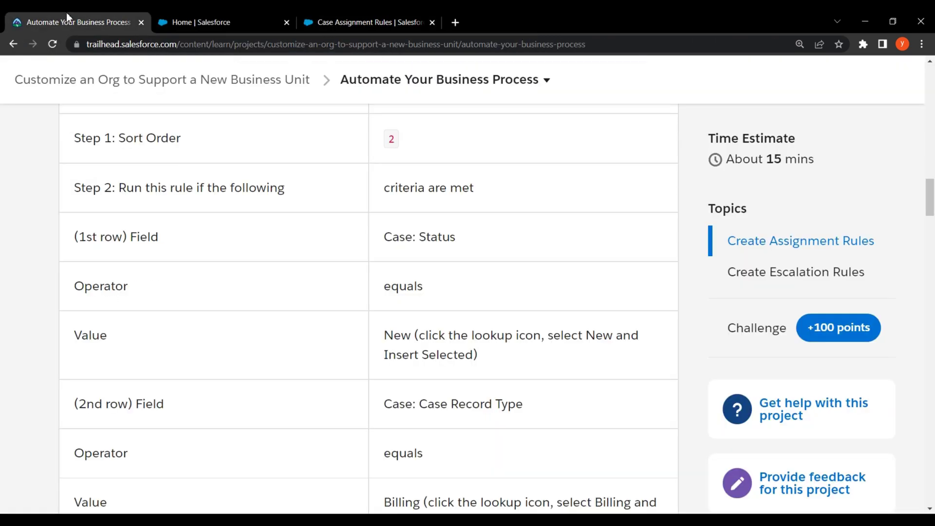
pyautogui.scroll(-2, 97, 303)
pyautogui.moveTo(75, 281); pyautogui.dragTo(255, 289)
pyautogui.moveTo(374, 283); pyautogui.dragTo(532, 291)
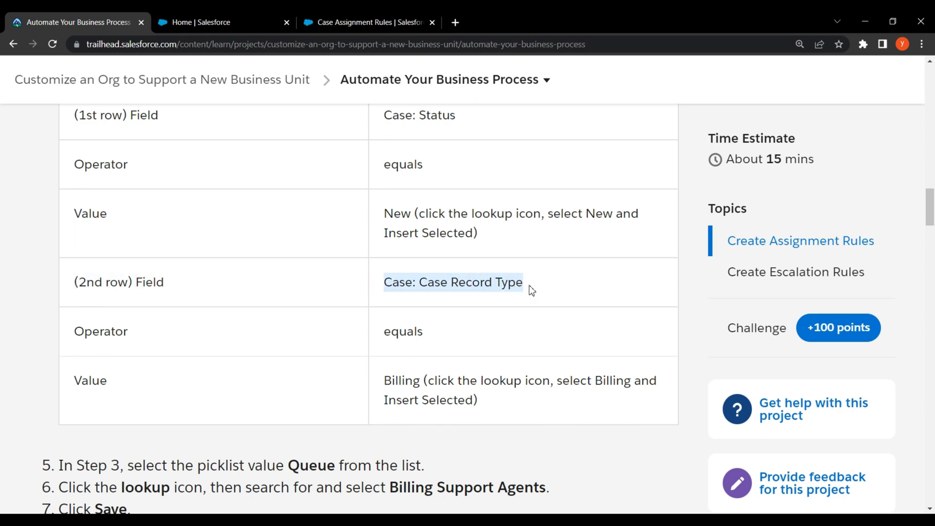
pyautogui.click(319, 22)
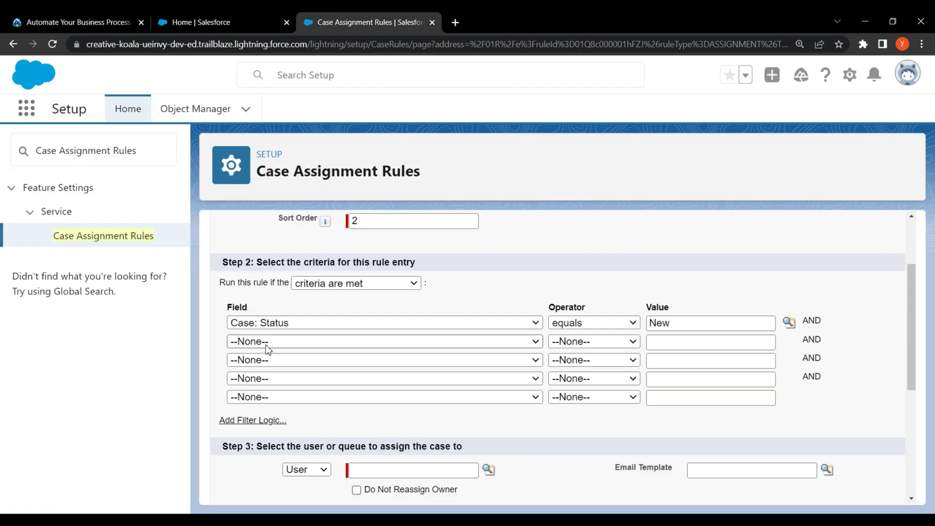
pyautogui.click(249, 342)
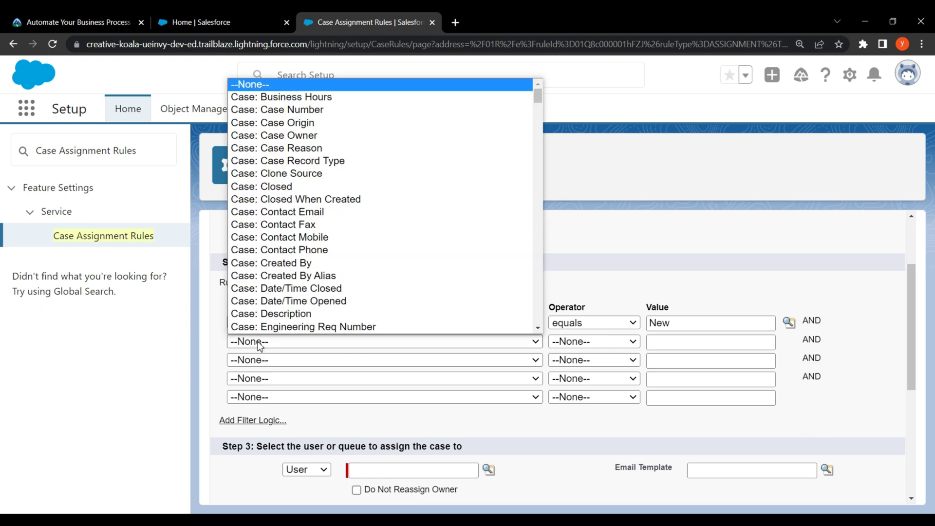
pyautogui.click(280, 160)
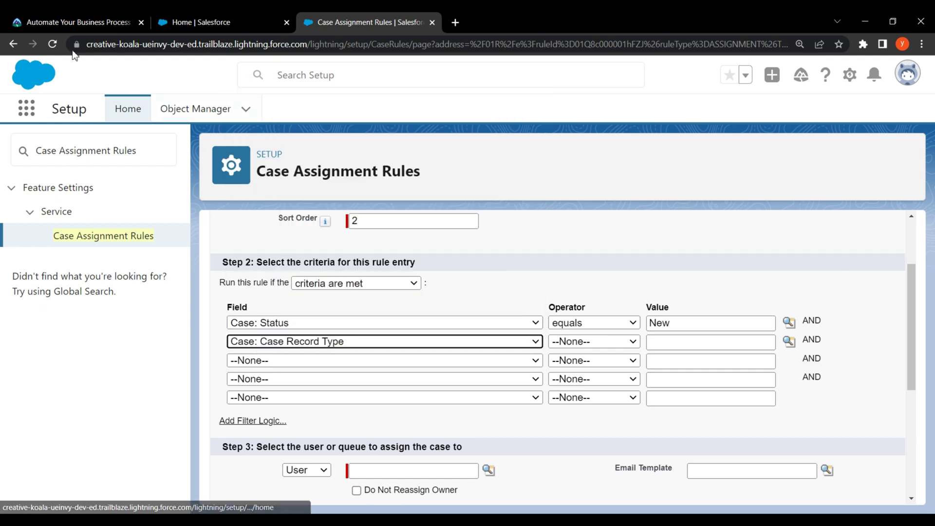
# Read Trailhead's second-row operator instruction and set the Case: Case Record Type criterion's operator to equals in Salesforce
pyautogui.click(78, 22)
pyautogui.moveTo(68, 333); pyautogui.dragTo(132, 334)
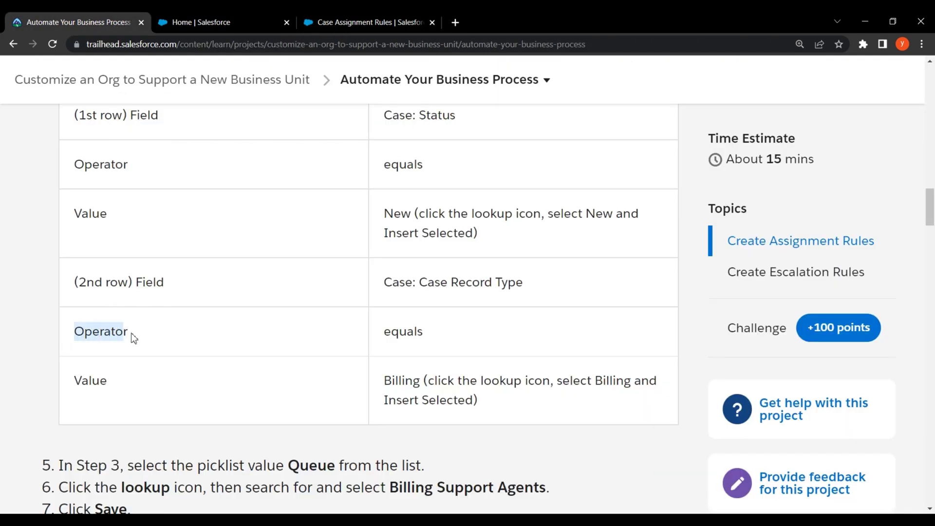
pyautogui.moveTo(384, 342); pyautogui.dragTo(432, 341)
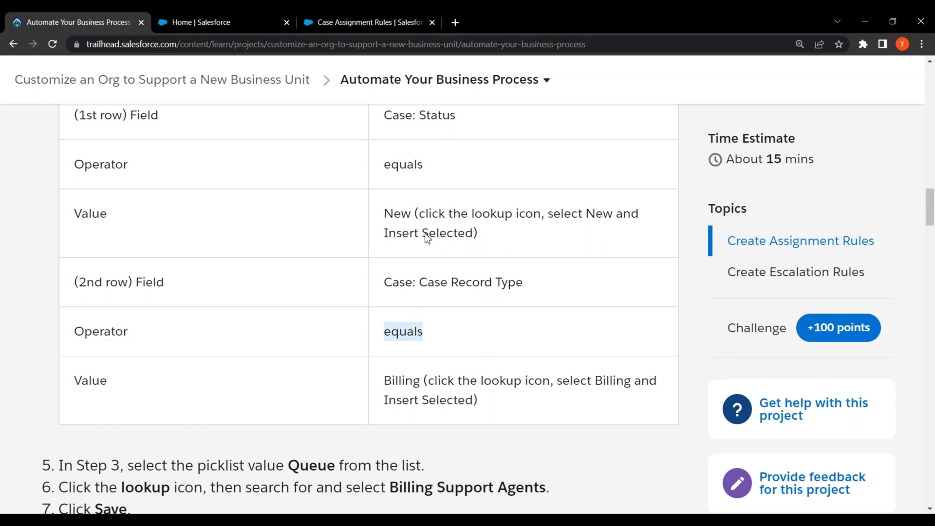
pyautogui.click(405, 17)
pyautogui.click(575, 341)
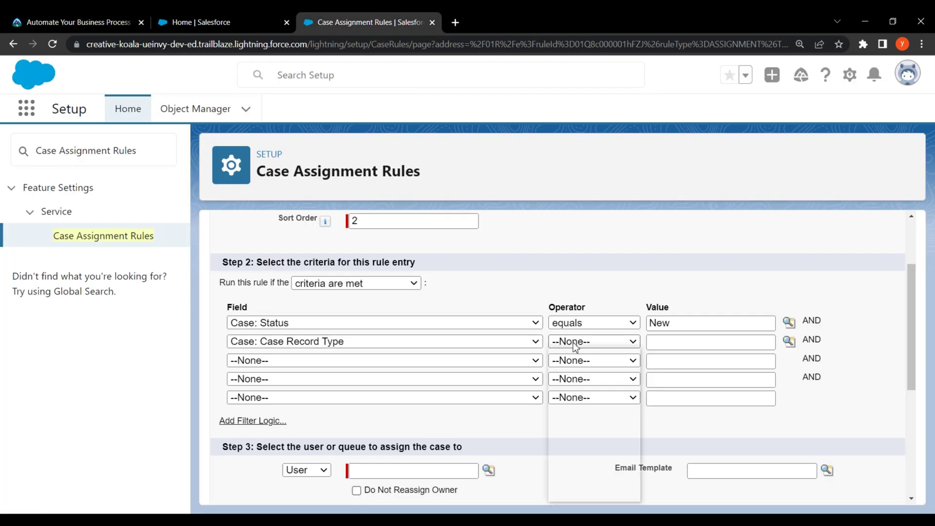
pyautogui.press('Escape')
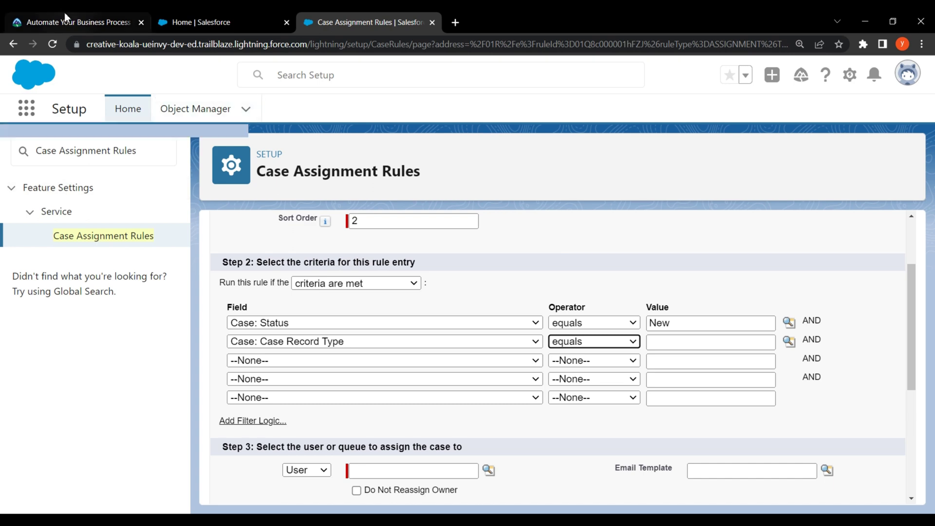
# Read Trailhead's second-row value instruction and insert Billing from the lookup as the Case: Case Record Type criterion's value in Salesforce
pyautogui.click(64, 13)
pyautogui.moveTo(73, 377); pyautogui.dragTo(117, 383)
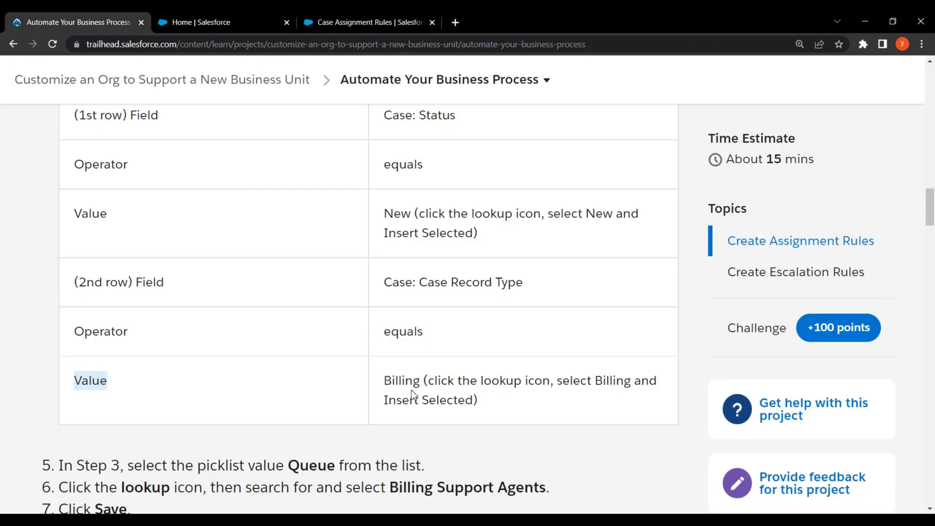
pyautogui.moveTo(380, 385); pyautogui.dragTo(657, 385)
pyautogui.moveTo(392, 402); pyautogui.dragTo(511, 403)
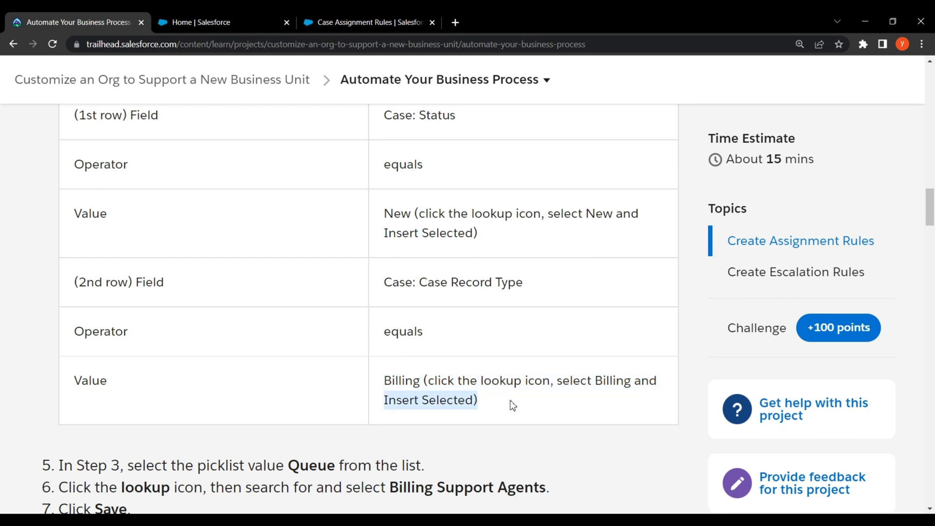
pyautogui.click(516, 382)
pyautogui.click(378, 15)
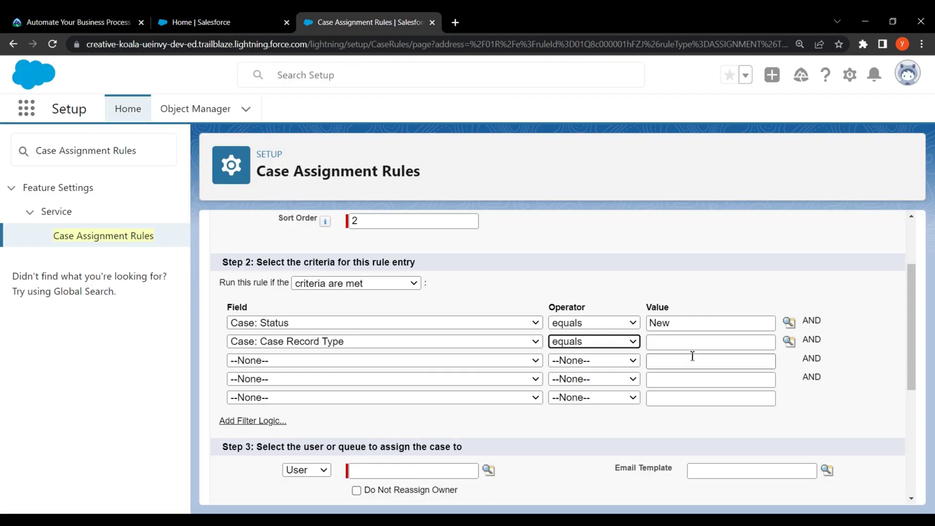
pyautogui.click(790, 343)
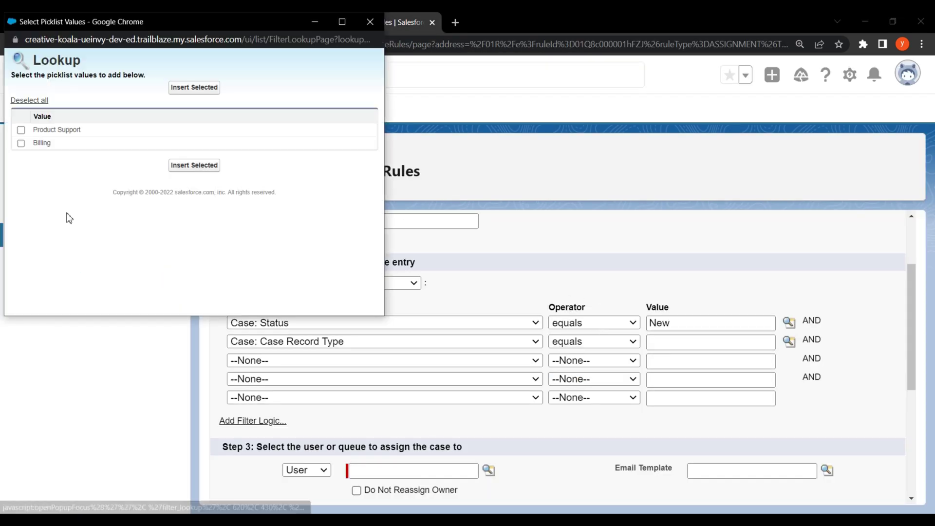
pyautogui.click(21, 143)
pyautogui.click(194, 165)
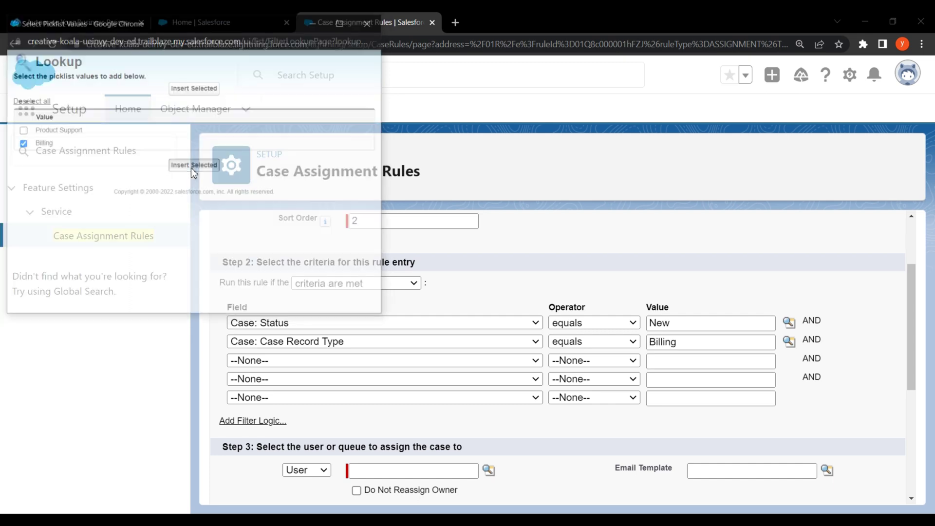
# Read Trailhead's Step 3 assignee instruction and set the rule entry's assignee type to Queue in Salesforce
pyautogui.click(73, 22)
pyautogui.scroll(-5, 115, 205)
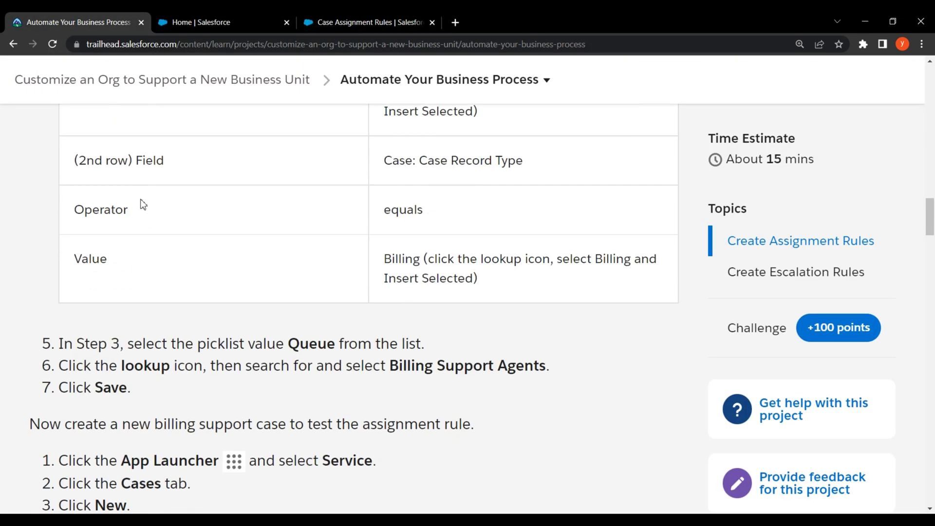
pyautogui.moveTo(58, 224); pyautogui.dragTo(425, 220)
pyautogui.click(457, 217)
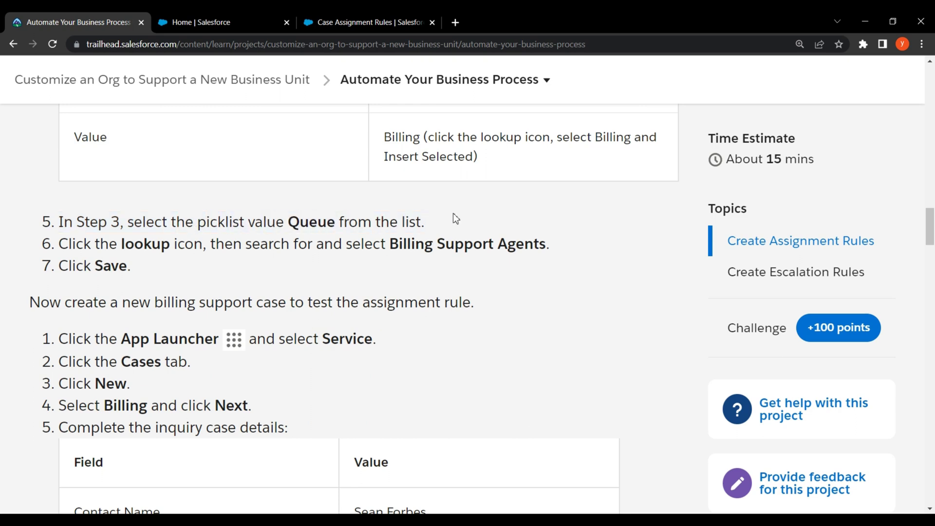
pyautogui.click(396, 15)
pyautogui.scroll(-3, 432, 305)
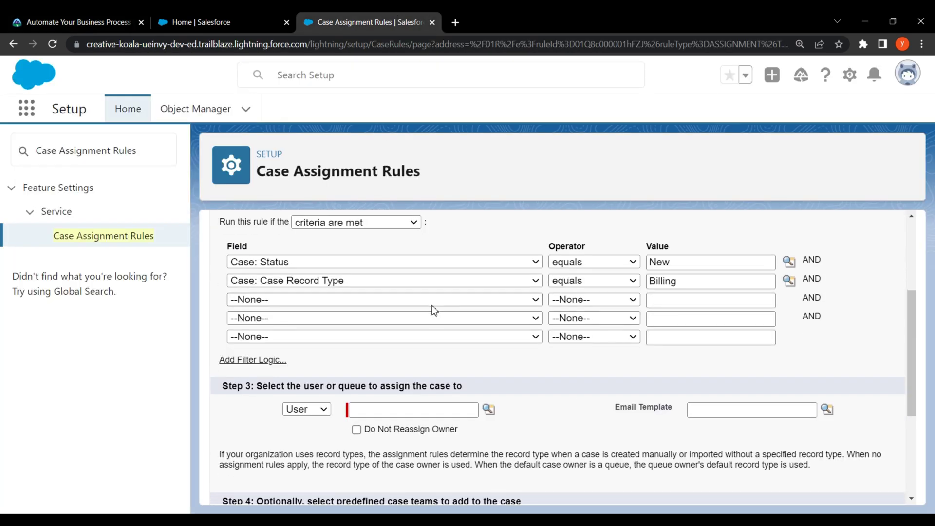
pyautogui.scroll(-1, 432, 305)
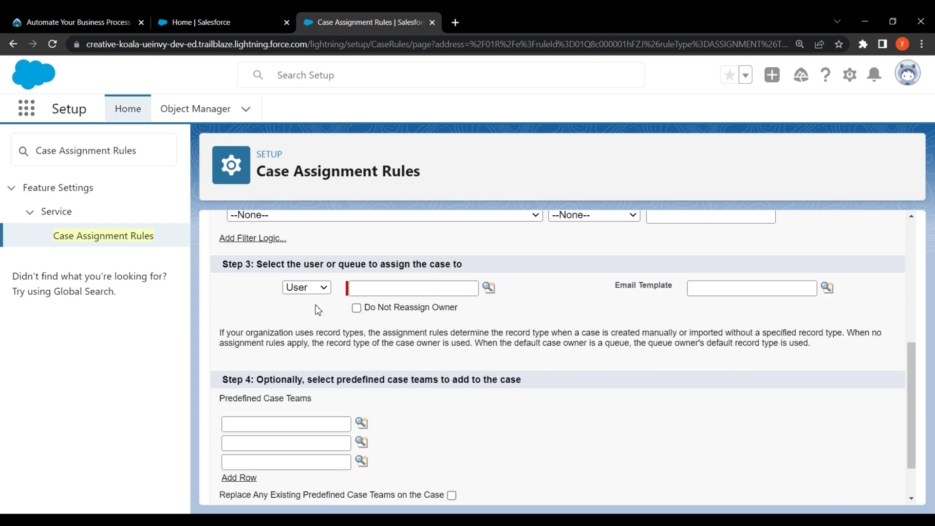
pyautogui.moveTo(213, 272); pyautogui.dragTo(475, 272)
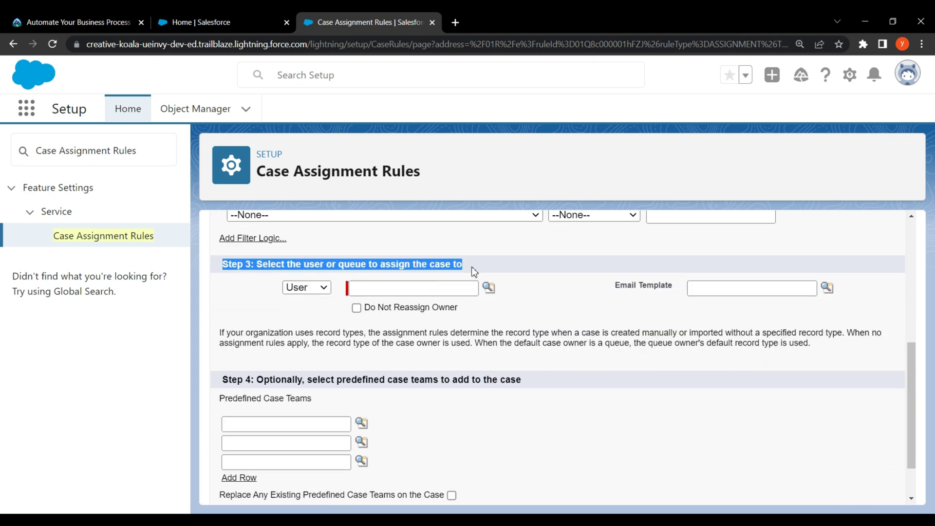
pyautogui.click(307, 287)
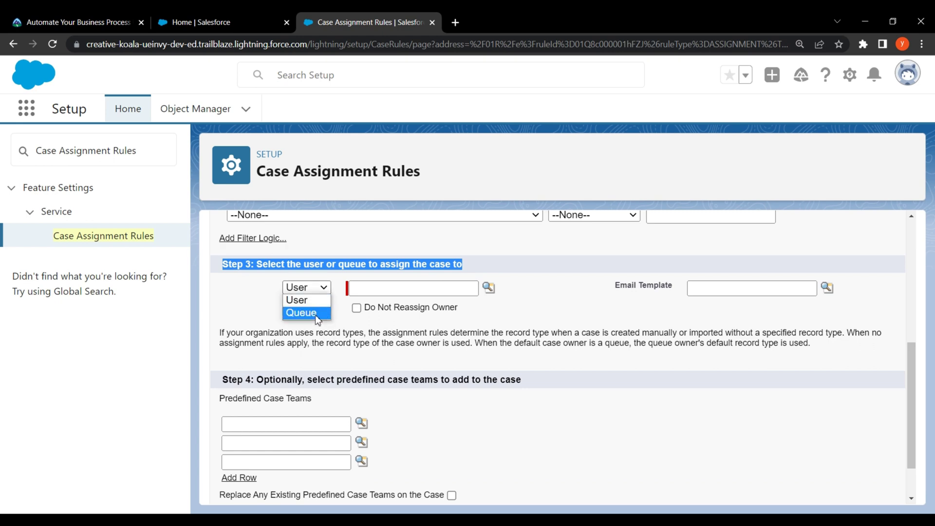
pyautogui.click(317, 314)
# Read Trailhead's queue lookup instruction and choose Billing Support Agents as the queue the Salesforce rule entry assigns cases to
pyautogui.click(73, 22)
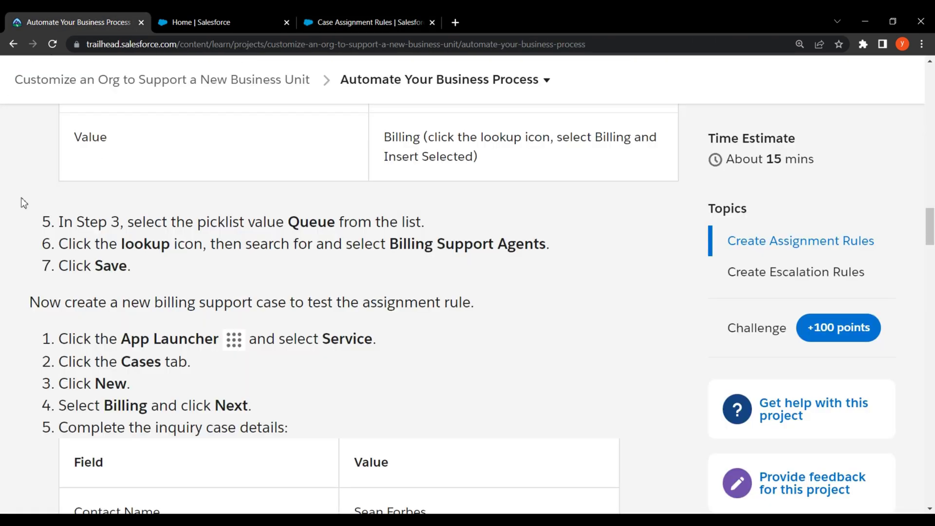
pyautogui.moveTo(58, 244); pyautogui.dragTo(551, 241)
pyautogui.click(537, 274)
pyautogui.click(386, 19)
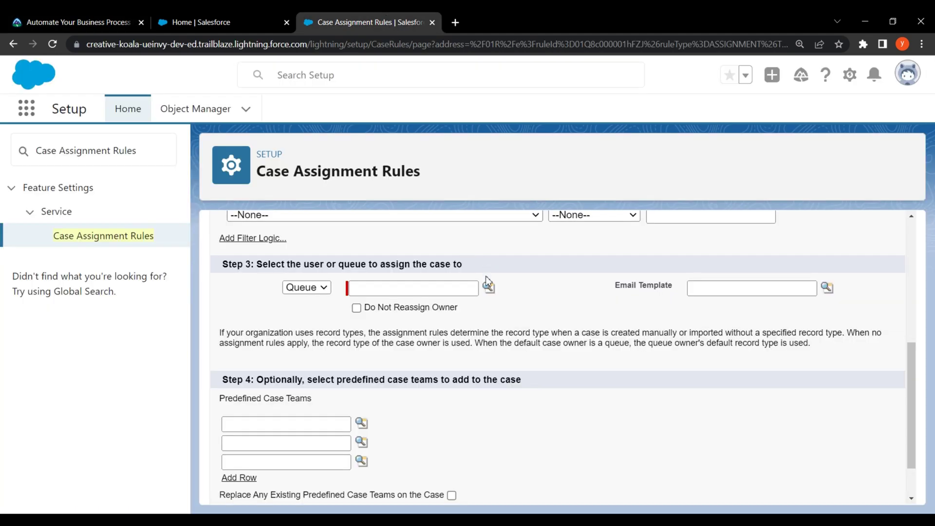
pyautogui.click(487, 289)
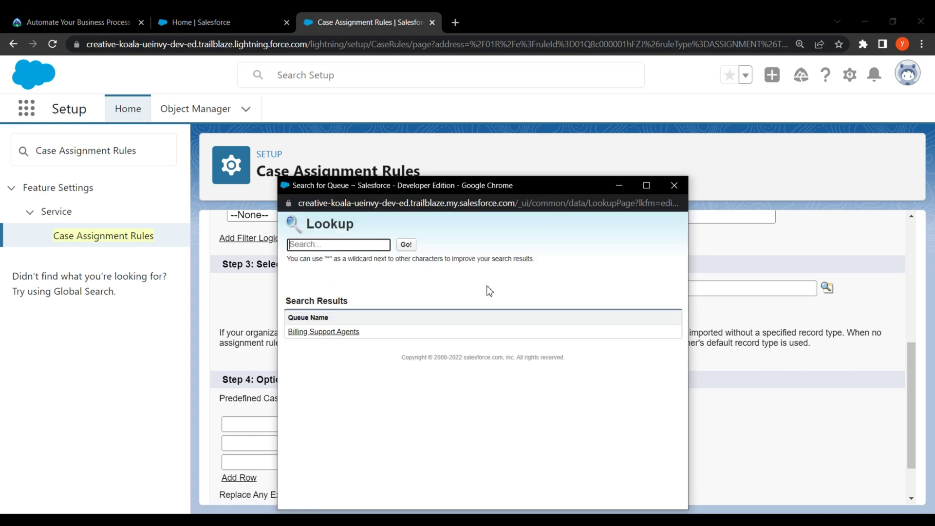
pyautogui.click(341, 333)
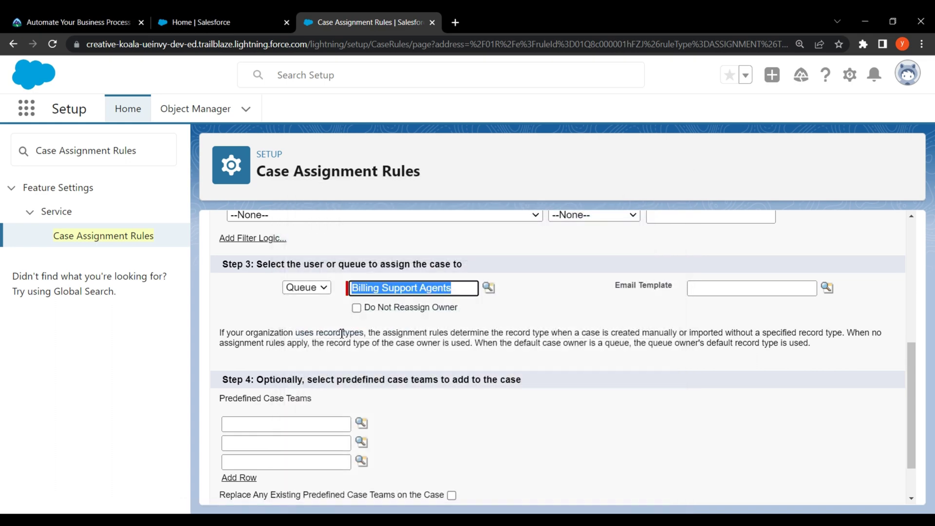
# Read Trailhead's final instruction for the rule entry and save the entry in Salesforce
pyautogui.click(31, 14)
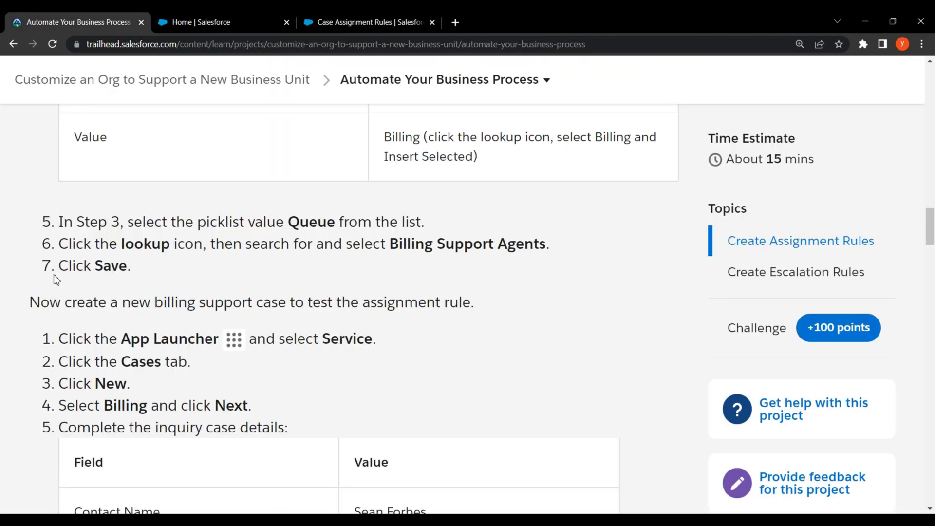
pyautogui.moveTo(54, 274); pyautogui.dragTo(187, 276)
pyautogui.click(228, 279)
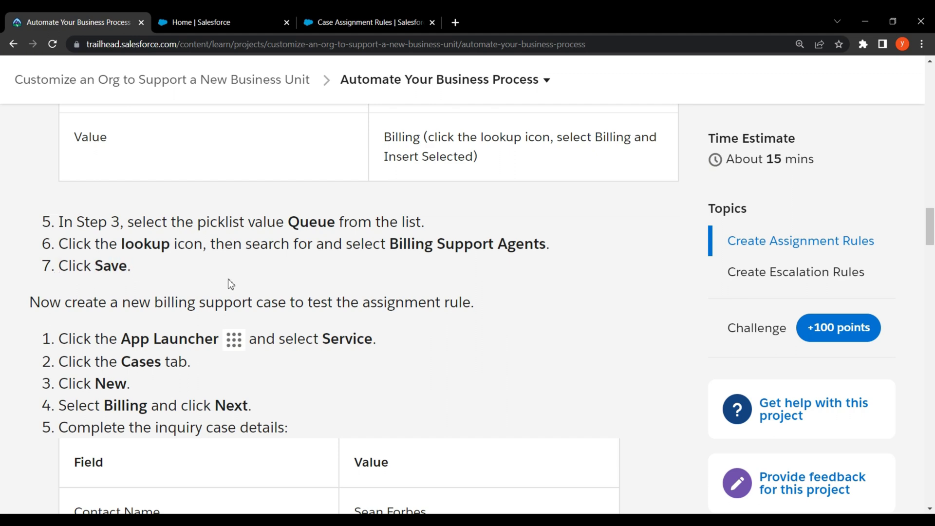
pyautogui.click(367, 20)
pyautogui.click(528, 431)
pyautogui.scroll(-1, 528, 430)
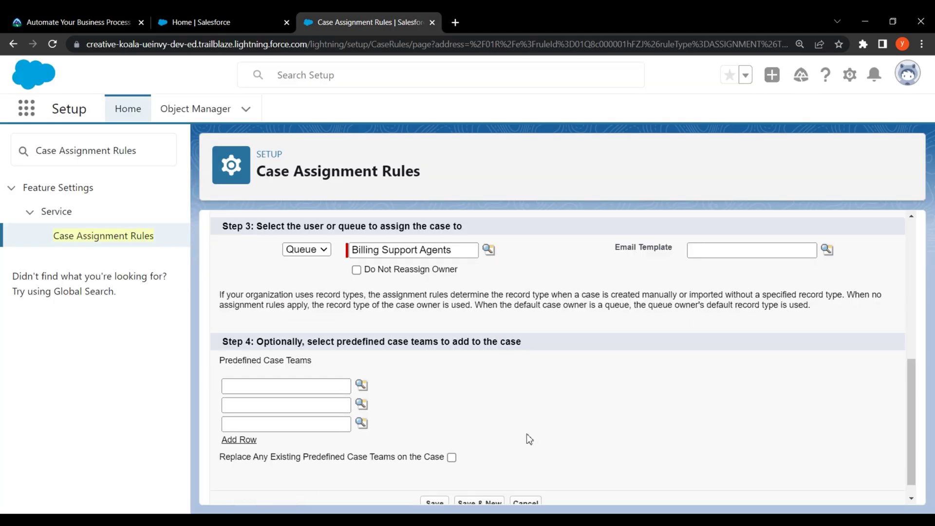
pyautogui.click(435, 484)
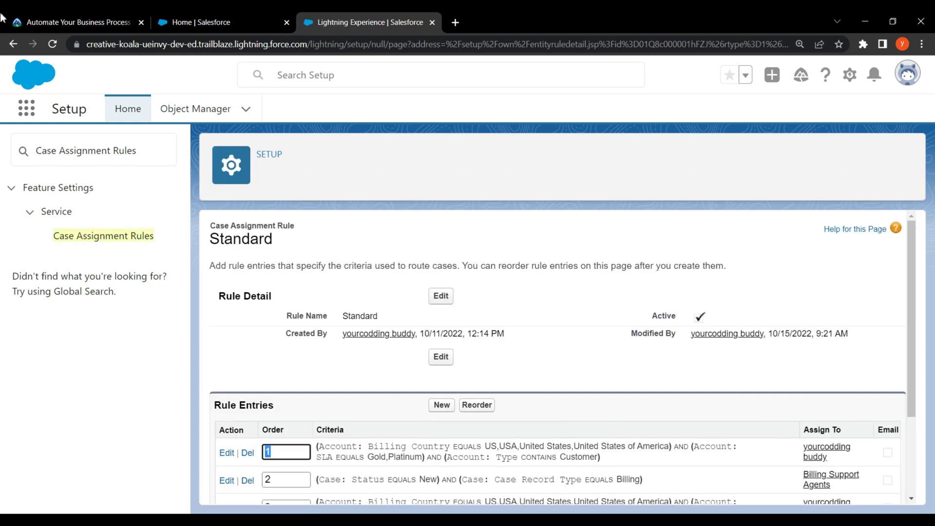
# Read Trailhead's first instruction for testing the assignment rule with a billing support case and open the Service app in Salesforce
pyautogui.click(64, 14)
pyautogui.scroll(-1, 116, 237)
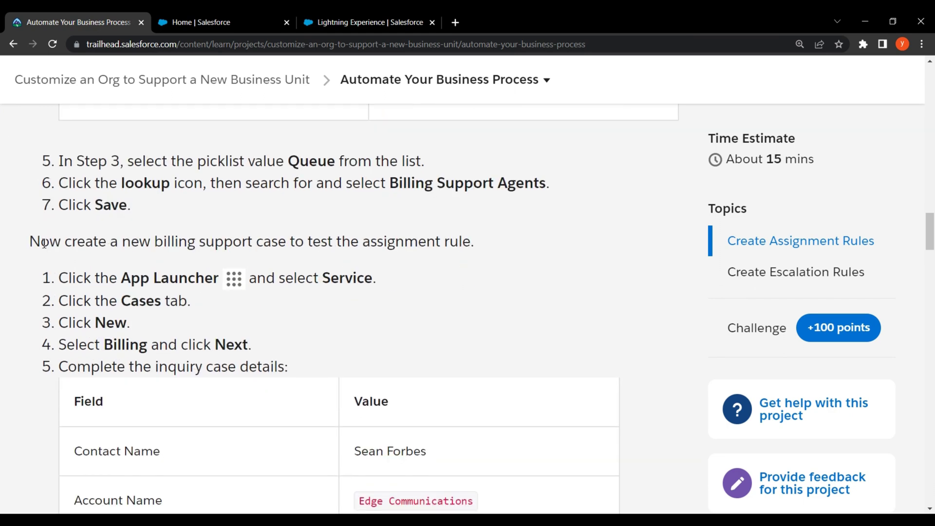
pyautogui.moveTo(31, 241); pyautogui.dragTo(472, 241)
pyautogui.moveTo(58, 278); pyautogui.dragTo(369, 284)
pyautogui.click(400, 305)
pyautogui.click(385, 20)
pyautogui.click(25, 113)
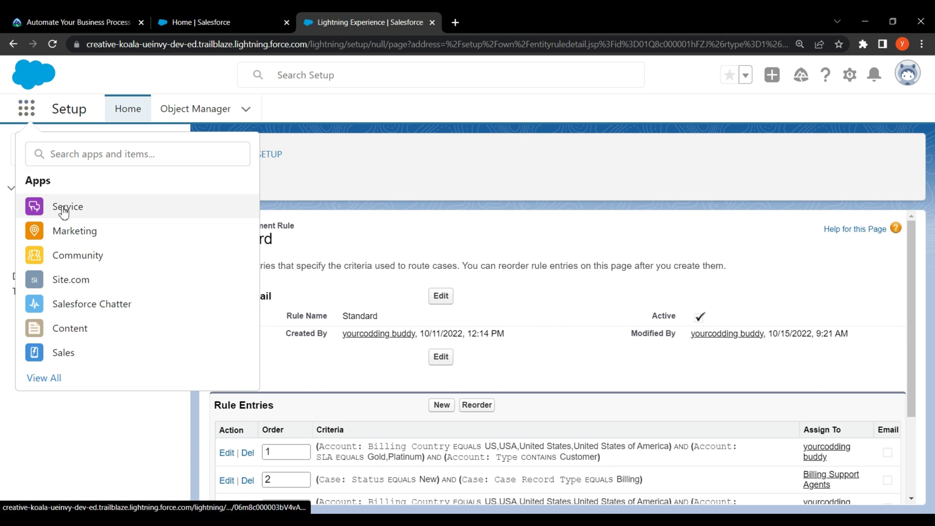
pyautogui.click(62, 208)
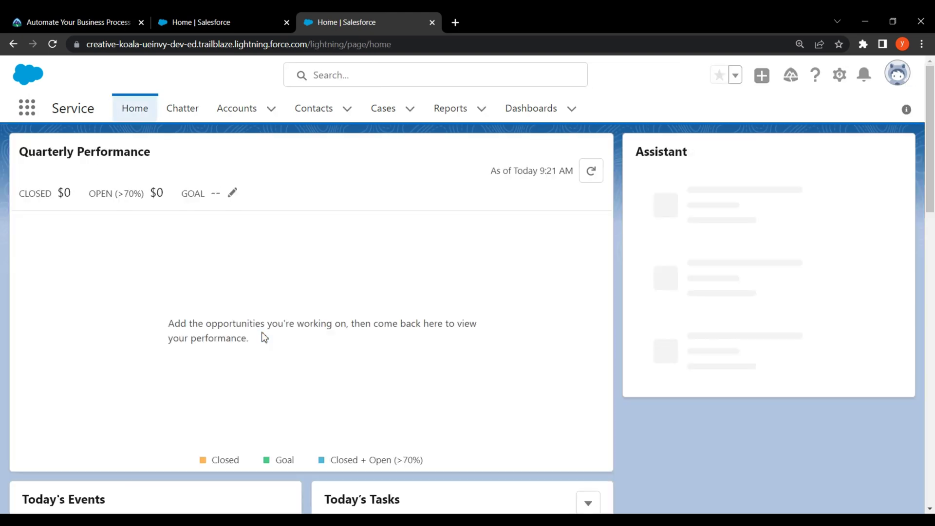
# Read Trailhead's second instruction for the test case and open the Cases list in the Salesforce Service app
pyautogui.click(71, 15)
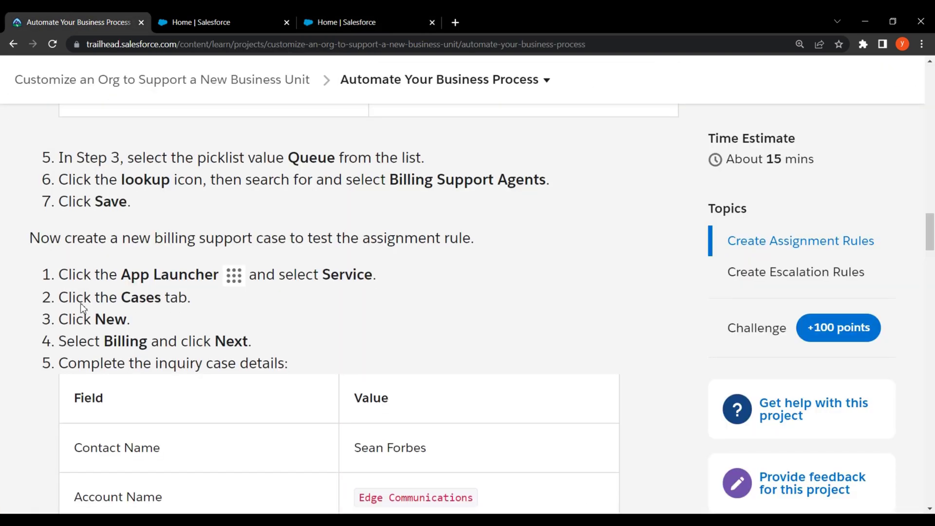
pyautogui.scroll(-2, 69, 198)
pyautogui.moveTo(57, 178); pyautogui.dragTo(276, 191)
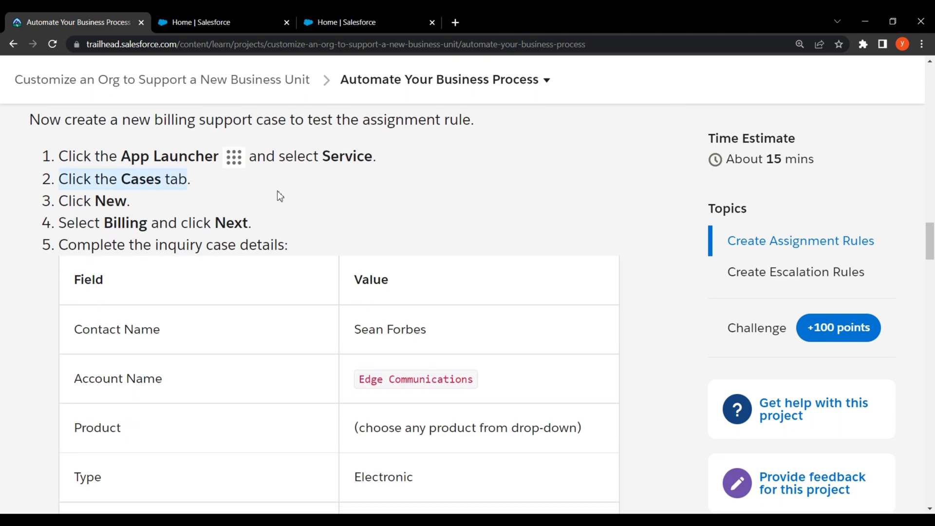
pyautogui.click(294, 192)
pyautogui.click(348, 19)
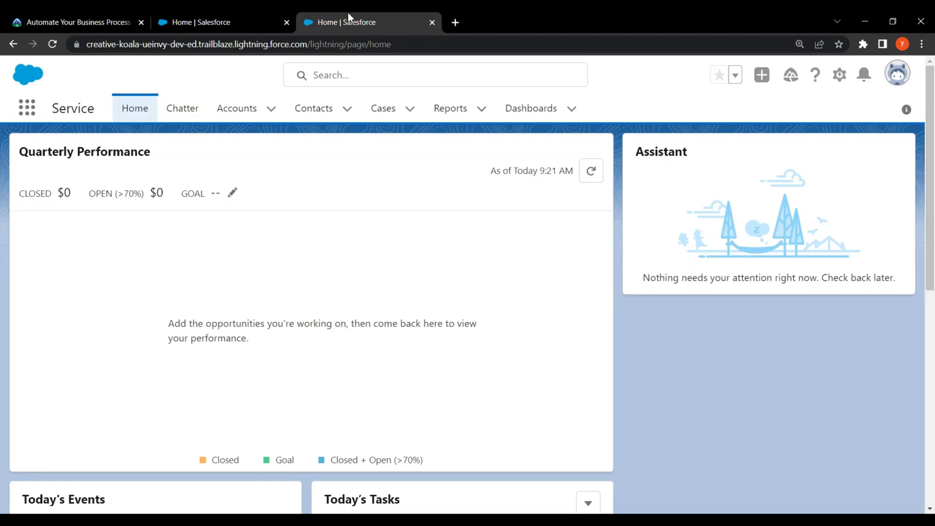
pyautogui.click(383, 110)
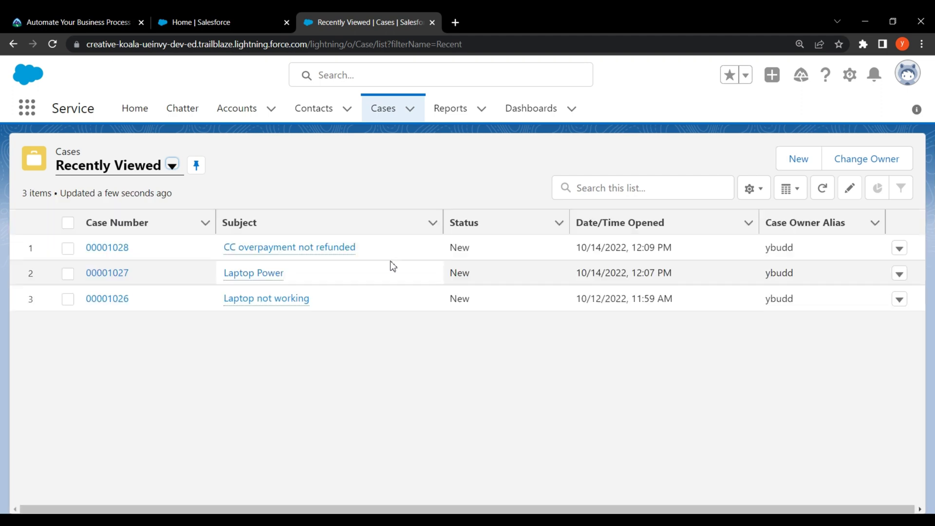
# Read Trailhead's third instruction for the test case and start a new case in the Salesforce Service app
pyautogui.click(69, 20)
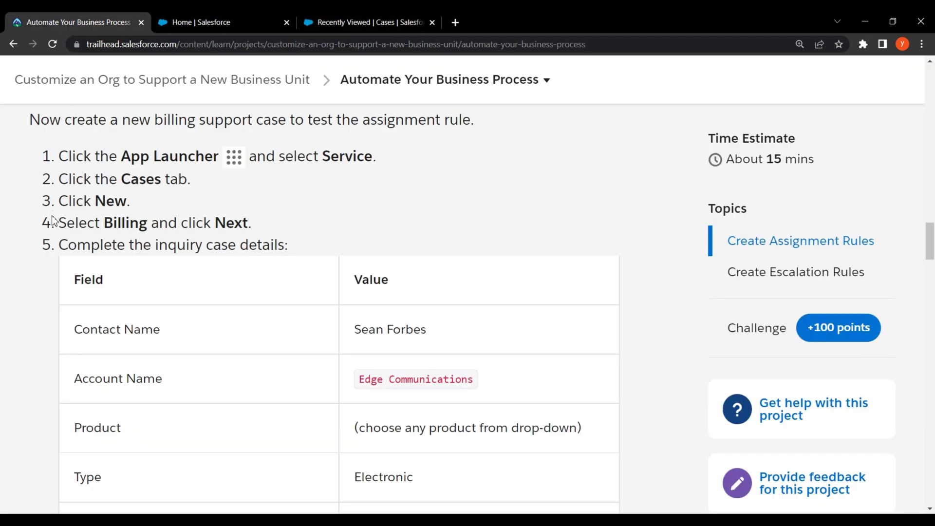
pyautogui.moveTo(69, 200); pyautogui.dragTo(131, 202)
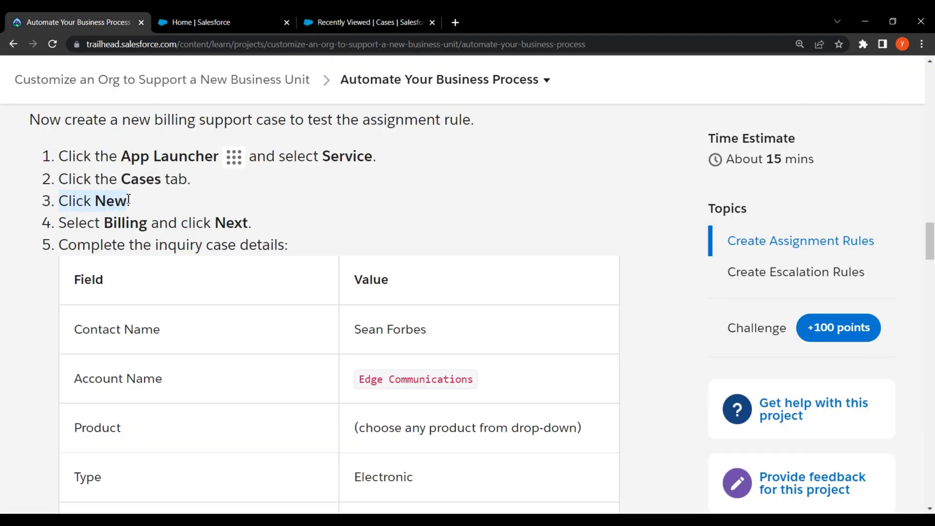
pyautogui.click(225, 207)
pyautogui.click(358, 18)
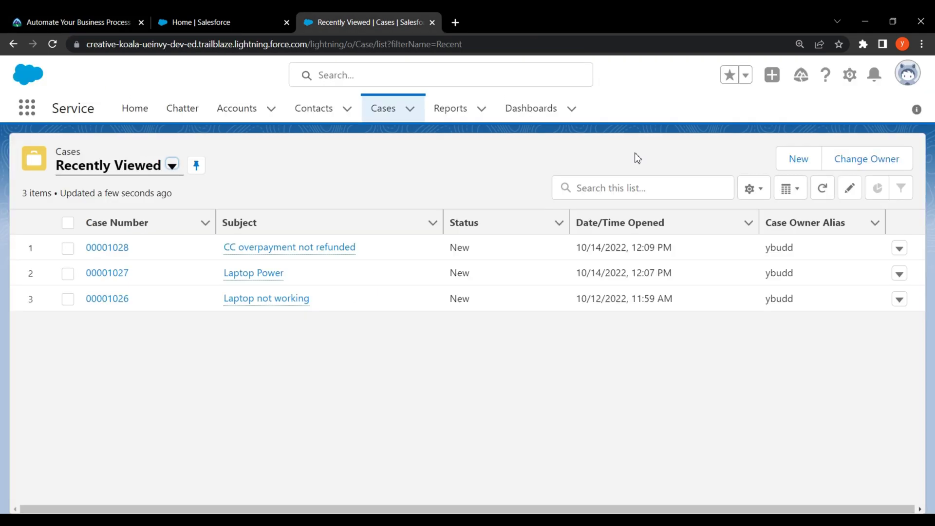
pyautogui.click(806, 168)
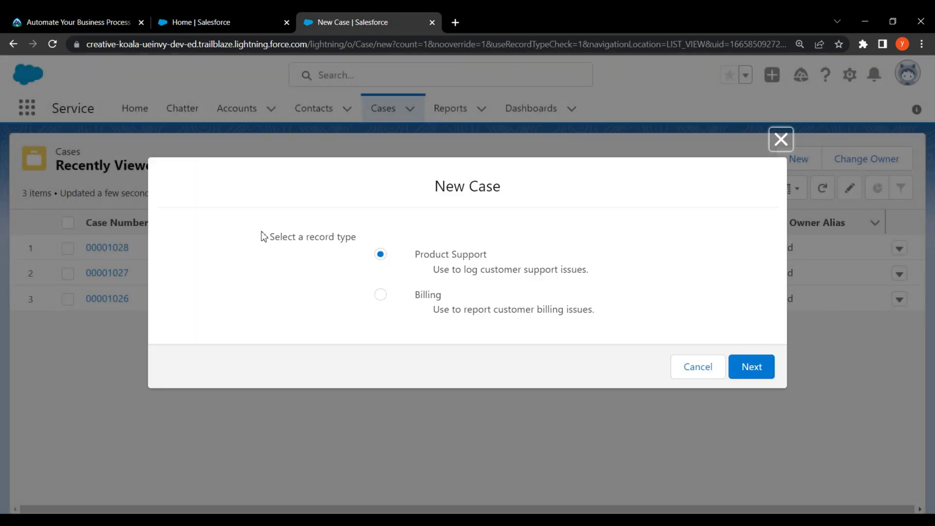
# Read Trailhead's fourth instruction and choose Billing as the new Salesforce case's record type, continuing to the case form
pyautogui.click(73, 18)
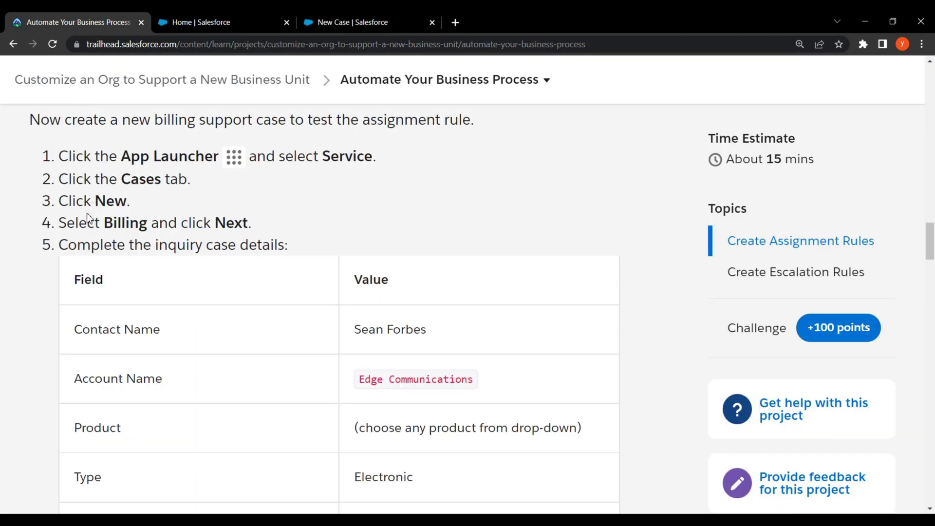
pyautogui.moveTo(63, 223); pyautogui.dragTo(236, 224)
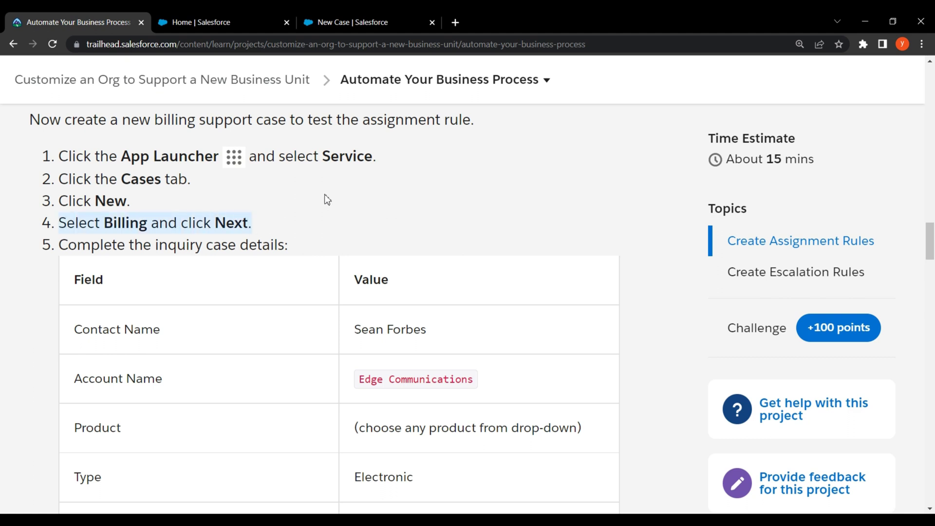
pyautogui.click(370, 22)
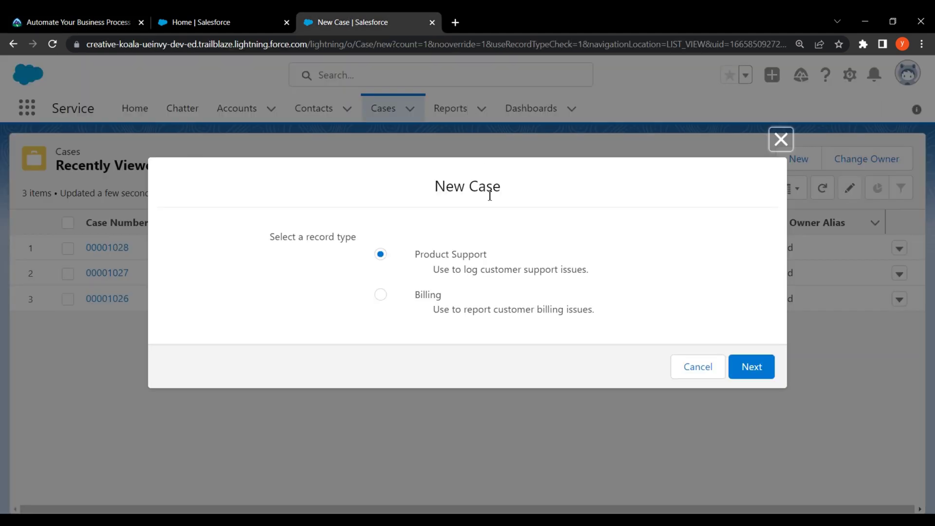
pyautogui.click(429, 296)
pyautogui.click(751, 368)
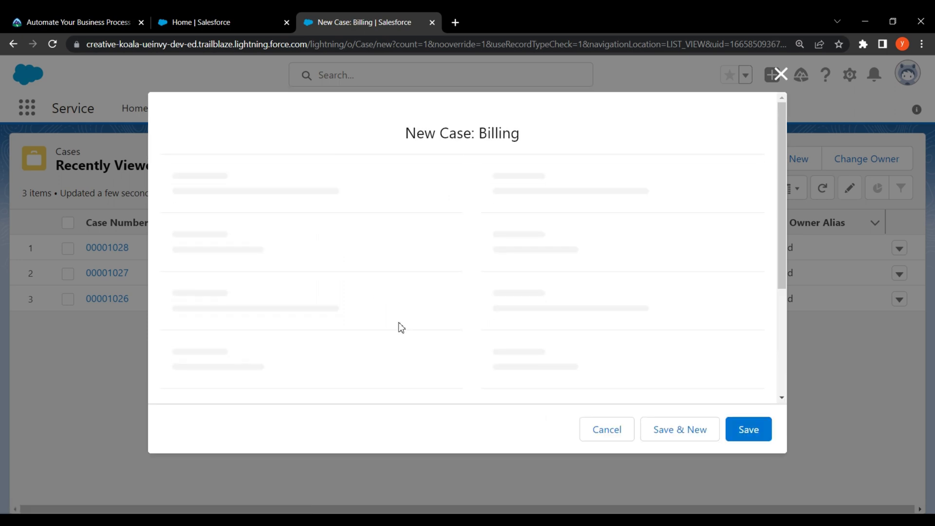
# Read Trailhead's instruction to complete the inquiry case details and copy the Contact Name value from its table
pyautogui.click(63, 22)
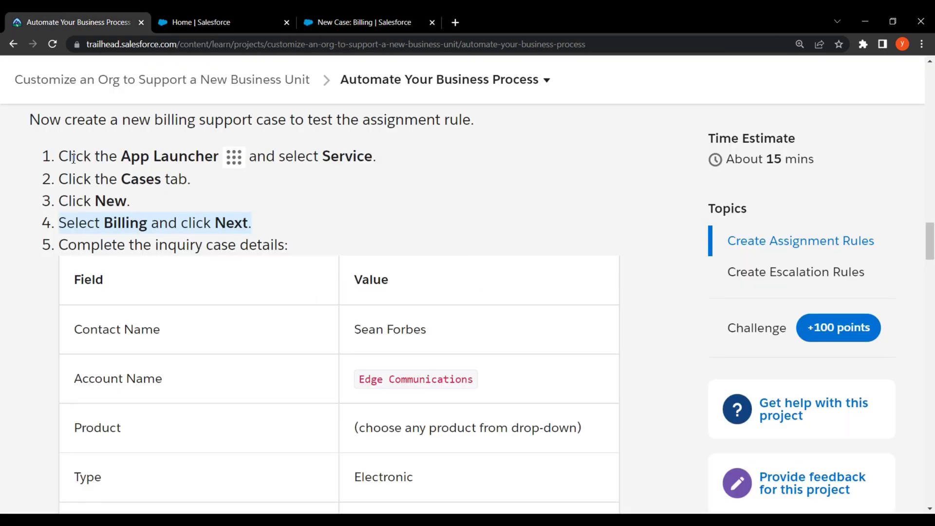
pyautogui.moveTo(62, 250); pyautogui.dragTo(285, 250)
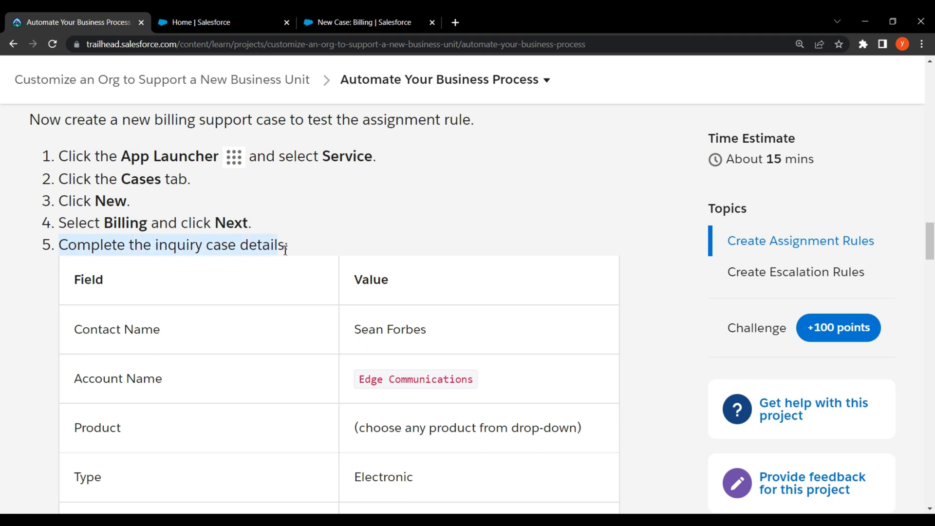
pyautogui.click(314, 241)
pyautogui.scroll(-3, 287, 214)
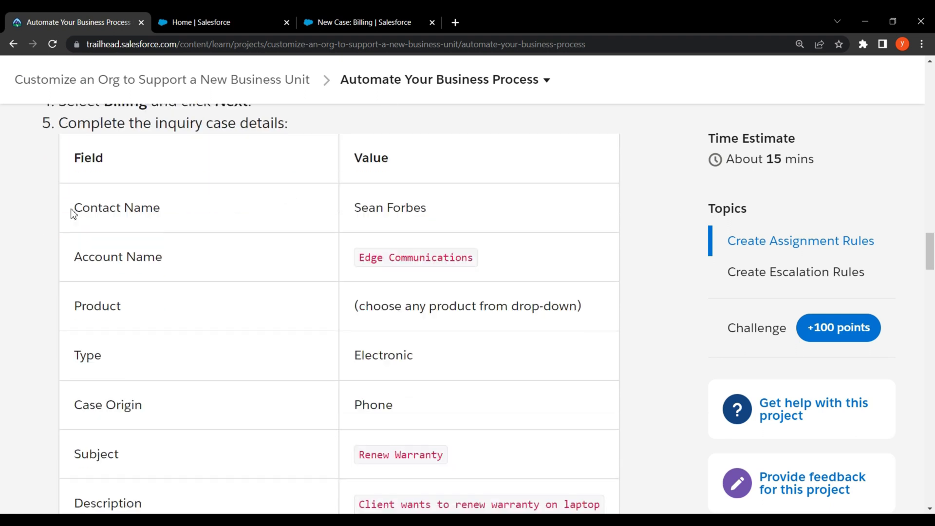
pyautogui.moveTo(73, 210); pyautogui.dragTo(166, 214)
pyautogui.moveTo(357, 210); pyautogui.dragTo(429, 211)
pyautogui.rightClick(413, 213)
pyautogui.click(413, 212)
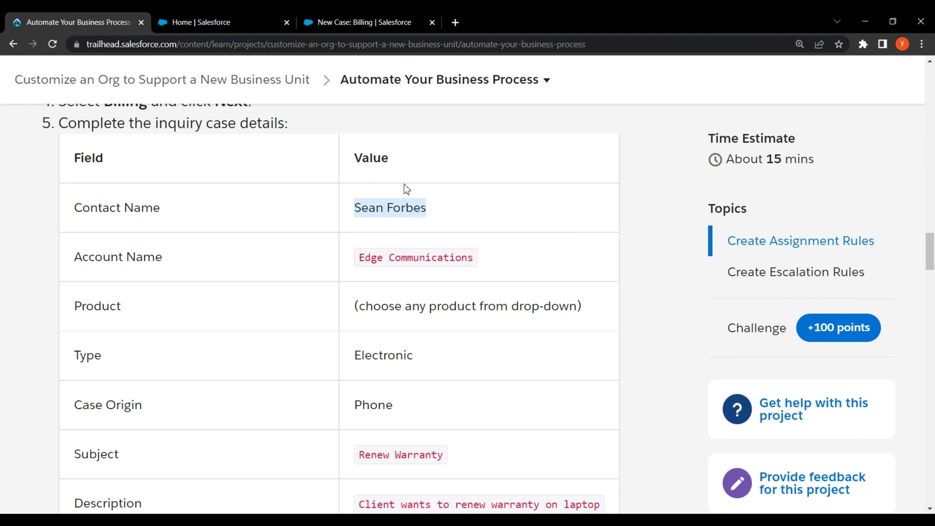
# Look up the copied full name in the Salesforce case's Contact Name and select the matching Edge Communications contact
pyautogui.click(375, 22)
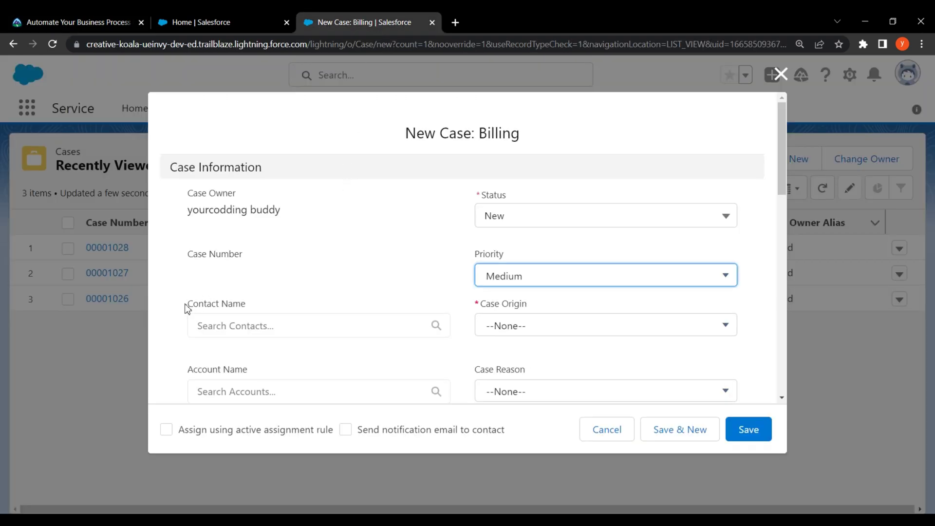
pyautogui.moveTo(187, 306); pyautogui.dragTo(245, 306)
pyautogui.click(262, 324)
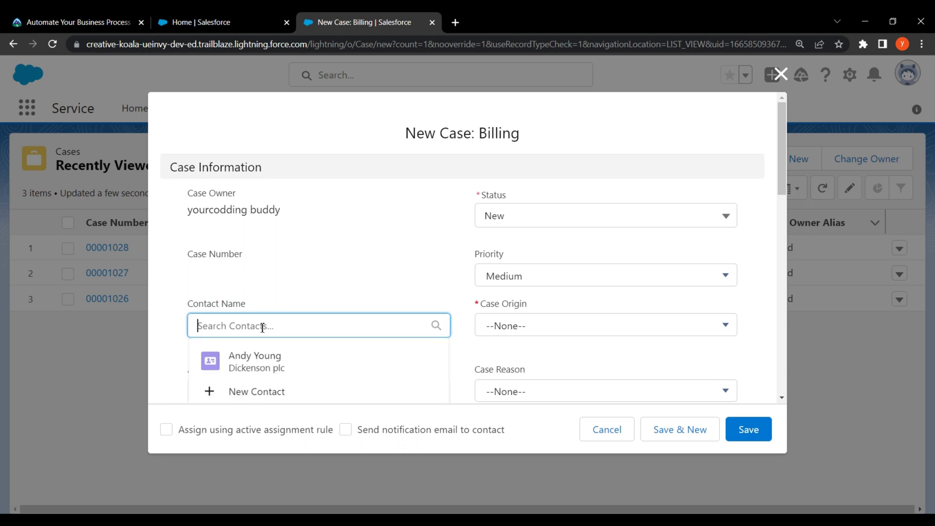
pyautogui.rightClick(261, 326)
pyautogui.click(293, 209)
pyautogui.scroll(-1, 298, 297)
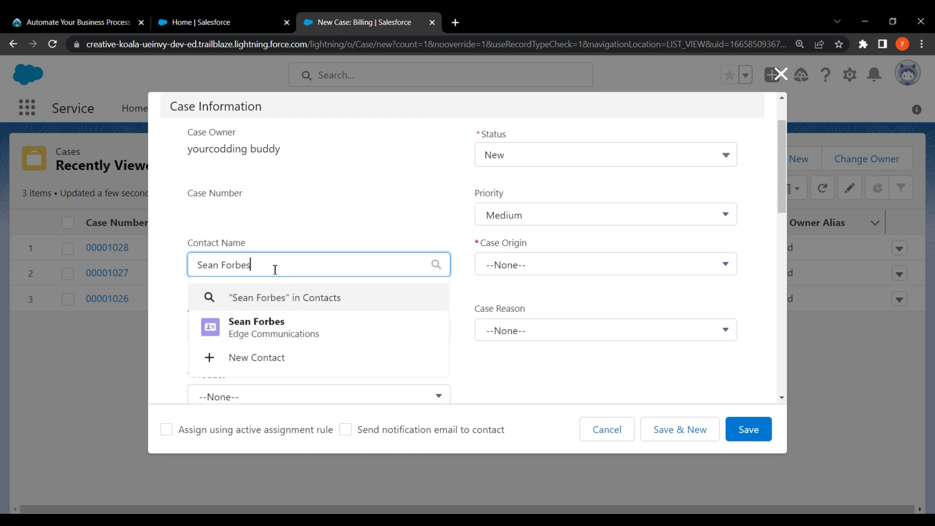
pyautogui.click(272, 329)
# Copy the Account Name value Edge Communications from Trailhead's case details table
pyautogui.click(86, 15)
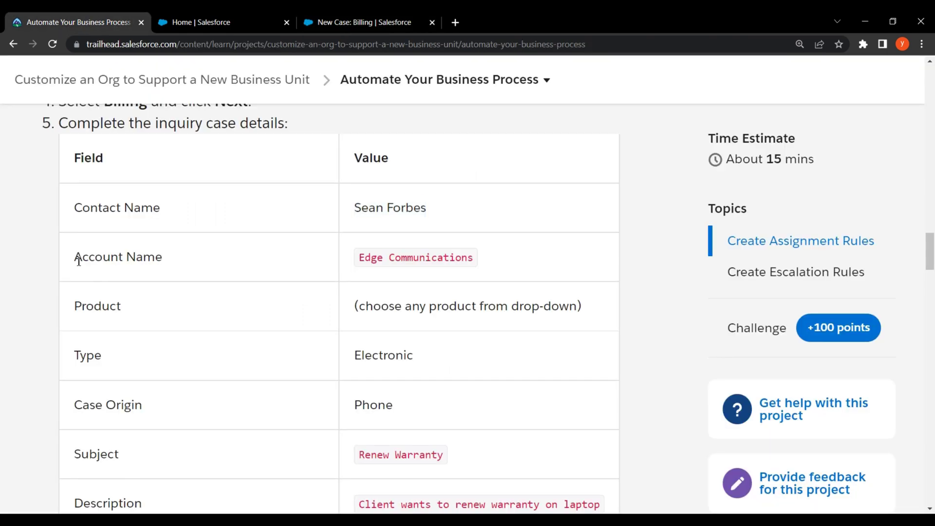
pyautogui.moveTo(69, 265); pyautogui.dragTo(165, 259)
pyautogui.moveTo(355, 262); pyautogui.dragTo(465, 257)
pyautogui.rightClick(455, 258)
pyautogui.click(458, 266)
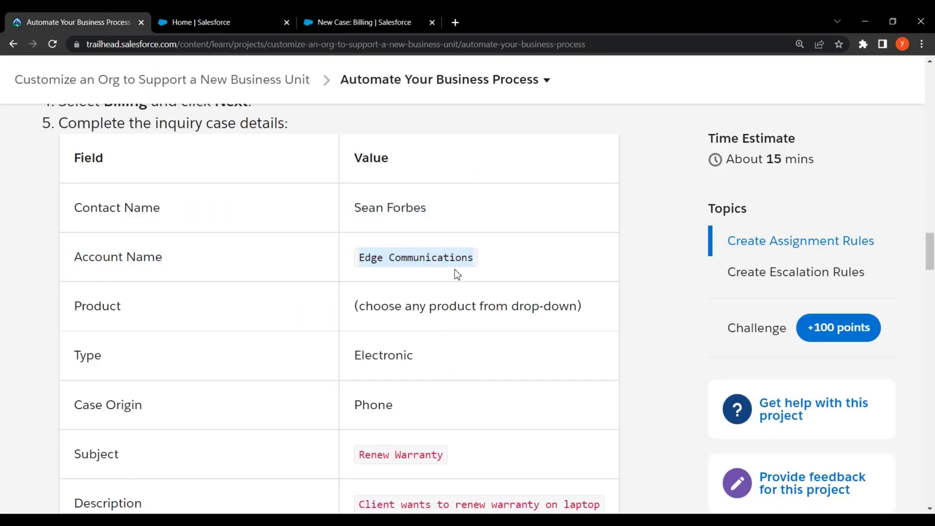
# Look up Edge Communications in the Salesforce billing case's Account Name and select that account
pyautogui.click(358, 16)
pyautogui.moveTo(186, 321); pyautogui.dragTo(264, 320)
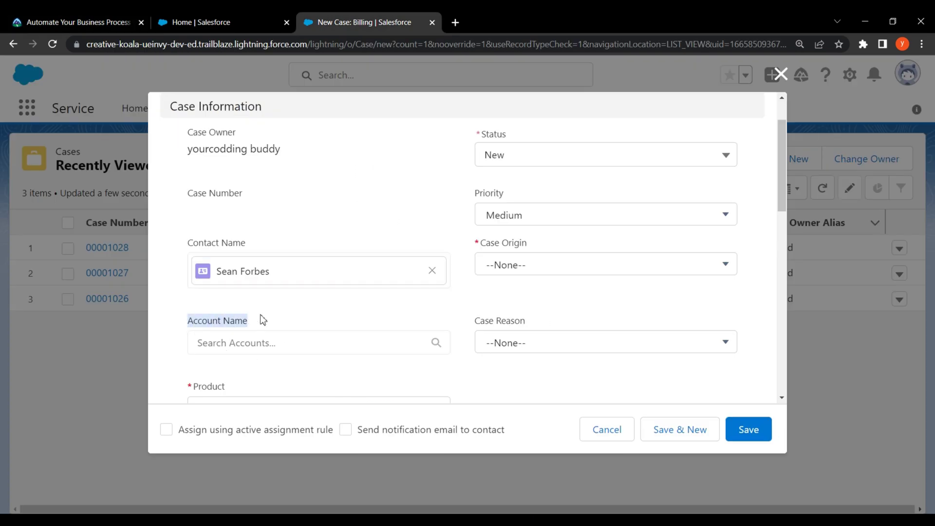
pyautogui.click(239, 343)
pyautogui.rightClick(238, 343)
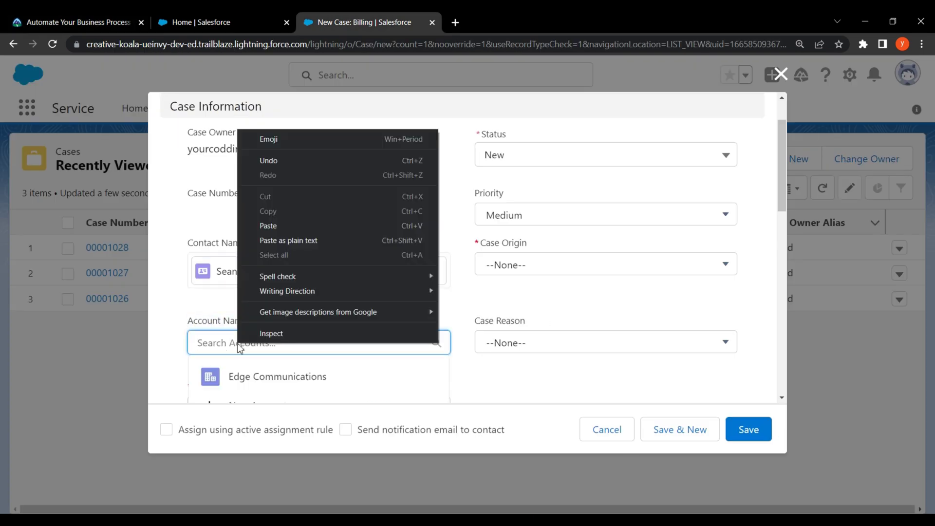
pyautogui.click(264, 226)
pyautogui.scroll(-3, 303, 312)
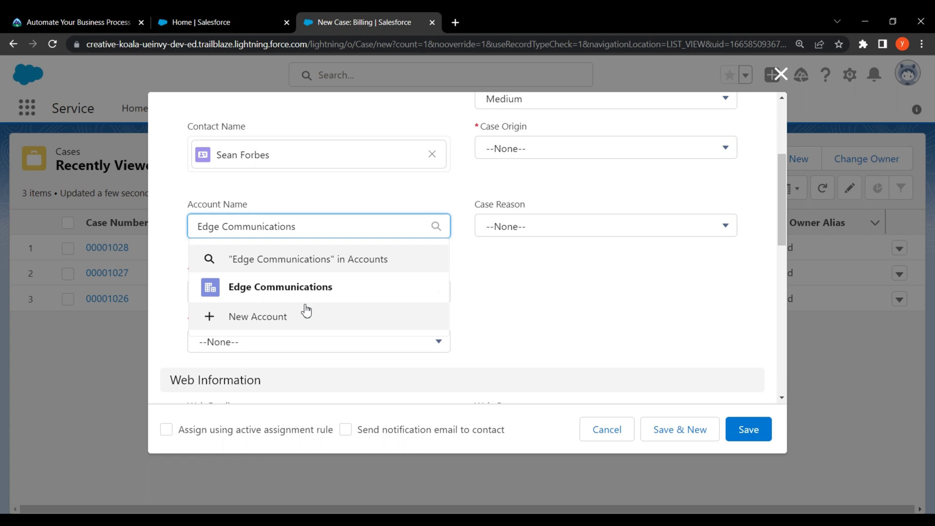
pyautogui.click(281, 283)
# Read Trailhead's Product row and set the Salesforce billing case's Product to GC3020
pyautogui.click(94, 15)
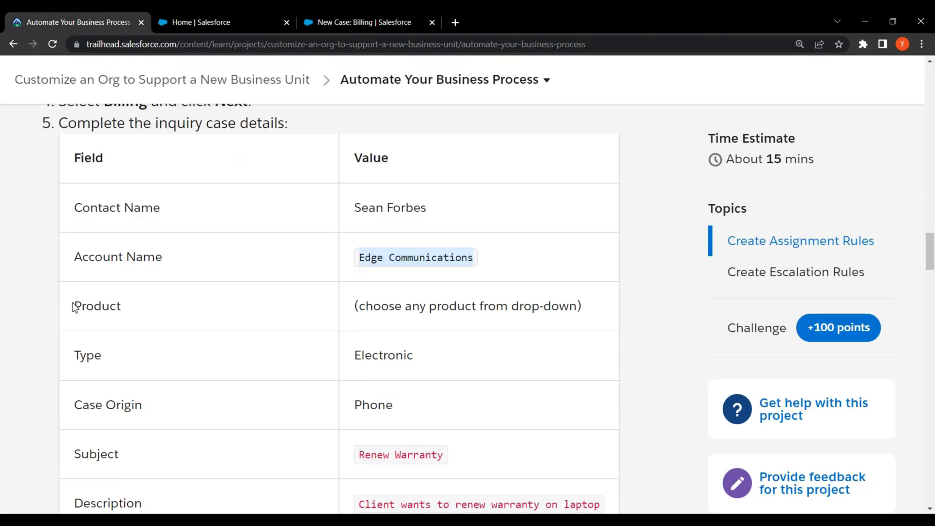
pyautogui.moveTo(74, 307); pyautogui.dragTo(128, 311)
pyautogui.moveTo(354, 307); pyautogui.dragTo(588, 315)
pyautogui.click(331, 22)
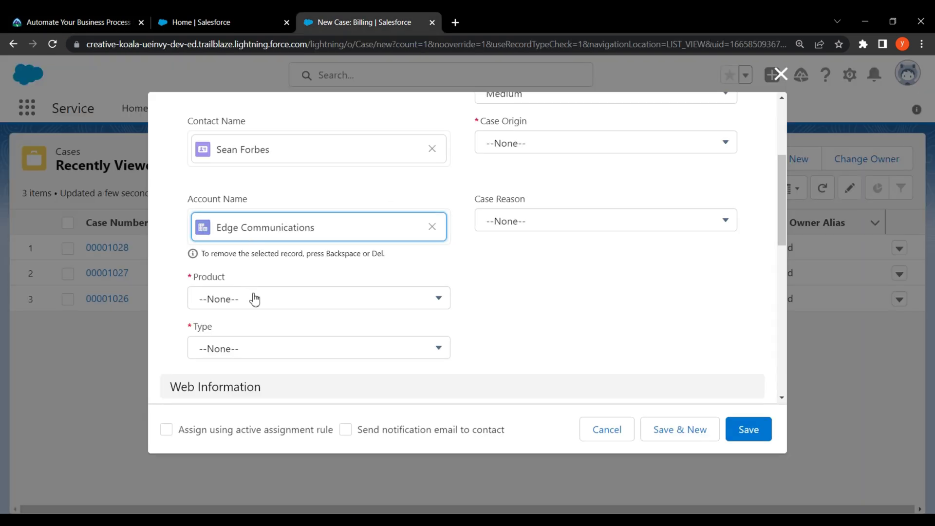
pyautogui.scroll(-1, 234, 263)
pyautogui.moveTo(195, 216); pyautogui.dragTo(233, 217)
pyautogui.click(242, 246)
pyautogui.click(248, 314)
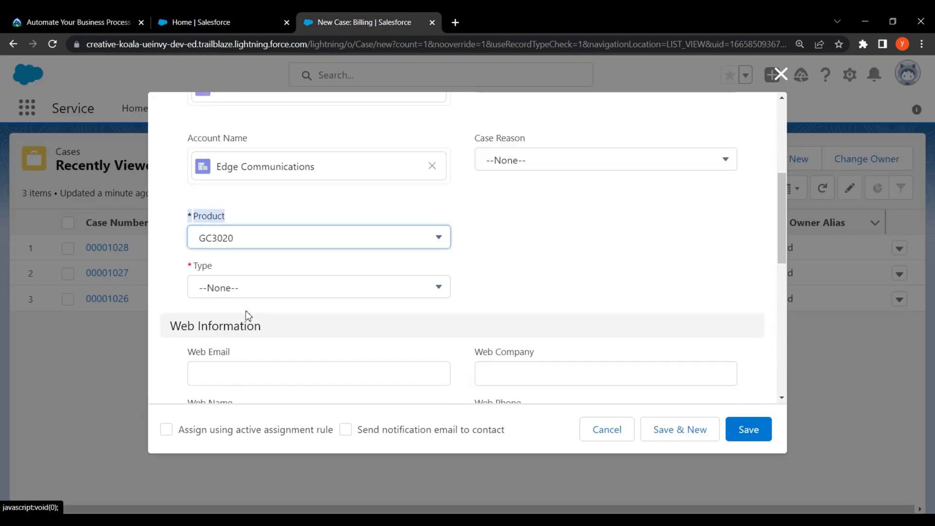
pyautogui.hotkey('shift', 'Tab')
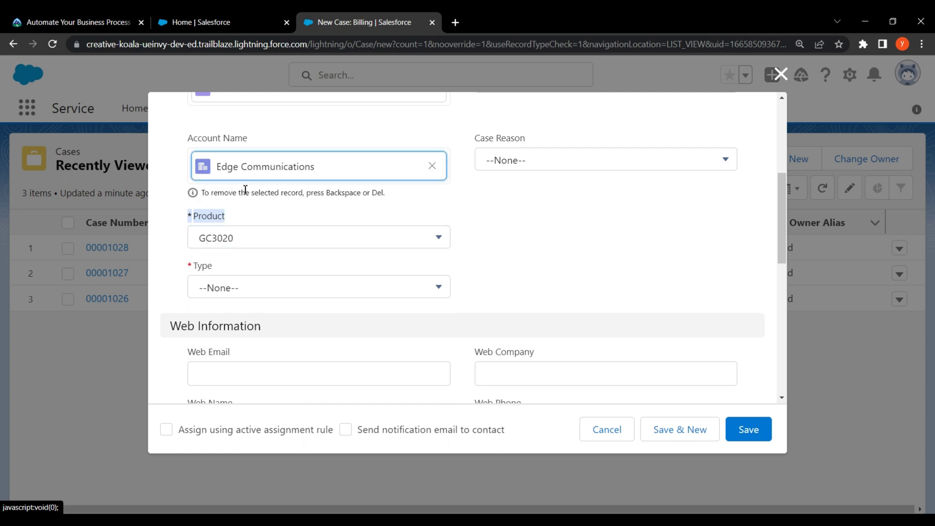
# Read Trailhead's Type row and set the Salesforce billing case's Type to Electronic
pyautogui.click(77, 30)
pyautogui.moveTo(70, 355); pyautogui.dragTo(274, 359)
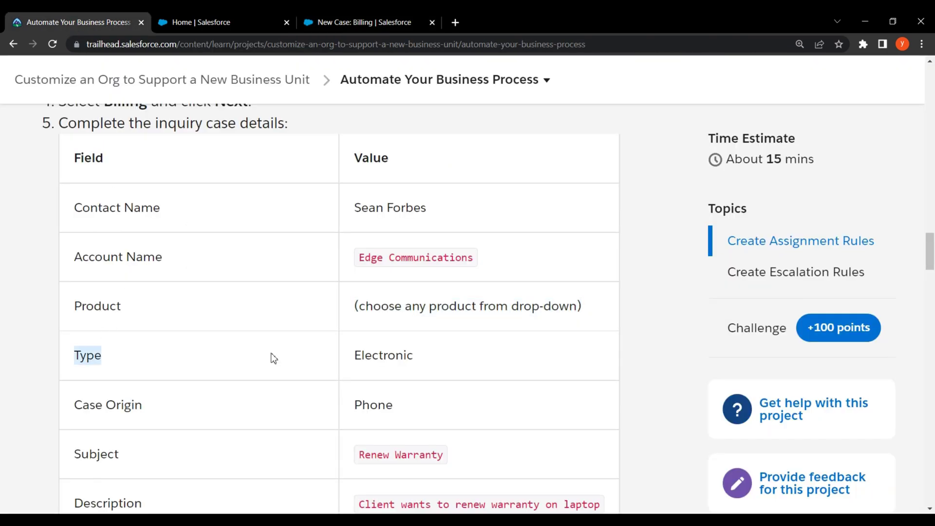
pyautogui.moveTo(352, 359); pyautogui.dragTo(420, 362)
pyautogui.click(375, 15)
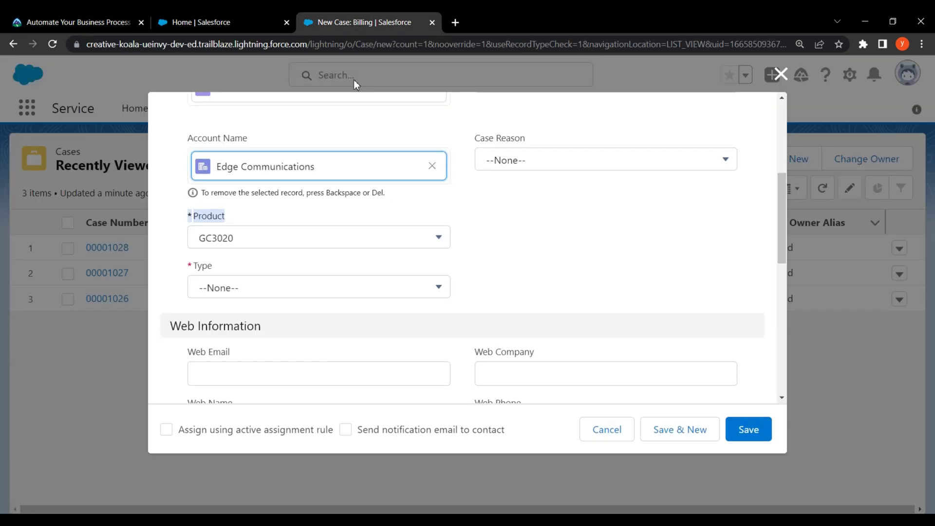
pyautogui.moveTo(198, 264); pyautogui.dragTo(223, 269)
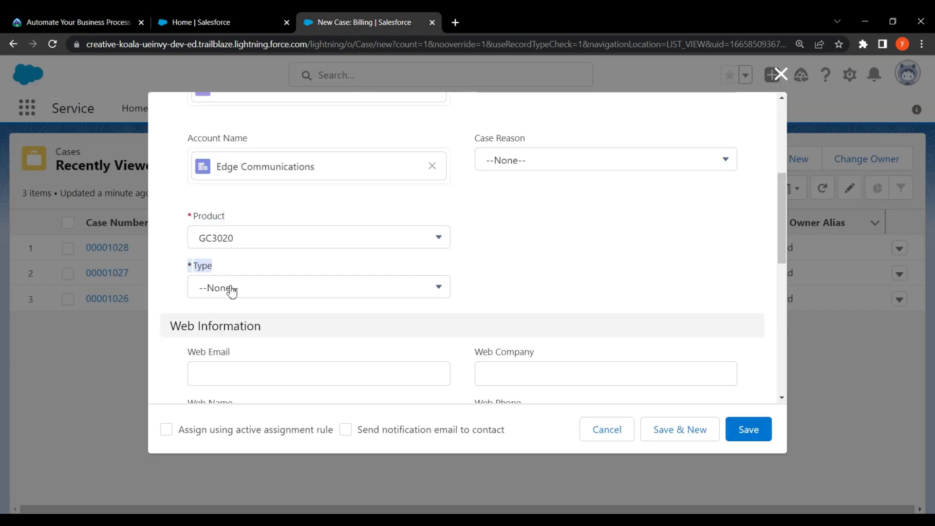
pyautogui.click(230, 291)
pyautogui.click(229, 250)
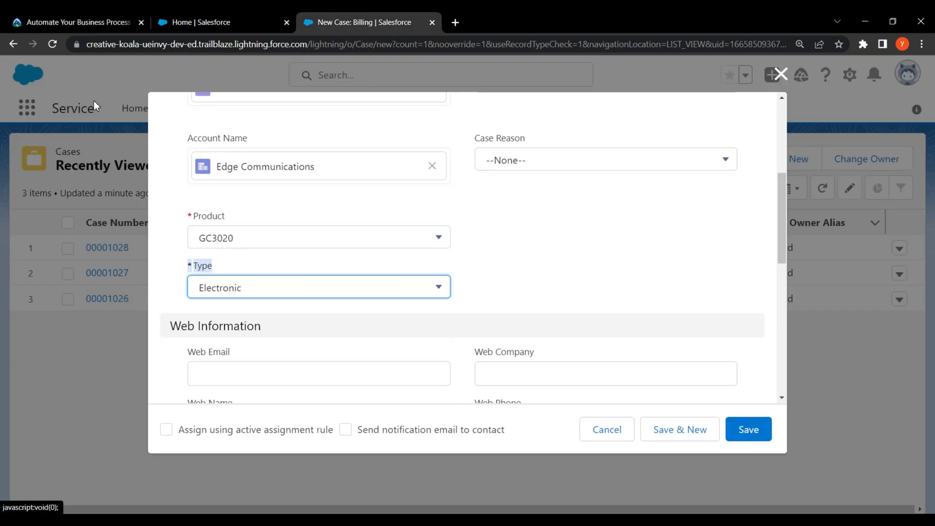
# Read Trailhead's Case Origin row and set the Salesforce billing case's Case Origin to Phone
pyautogui.click(78, 22)
pyautogui.scroll(-3, 88, 225)
pyautogui.moveTo(73, 225); pyautogui.dragTo(154, 228)
pyautogui.moveTo(353, 225); pyautogui.dragTo(400, 227)
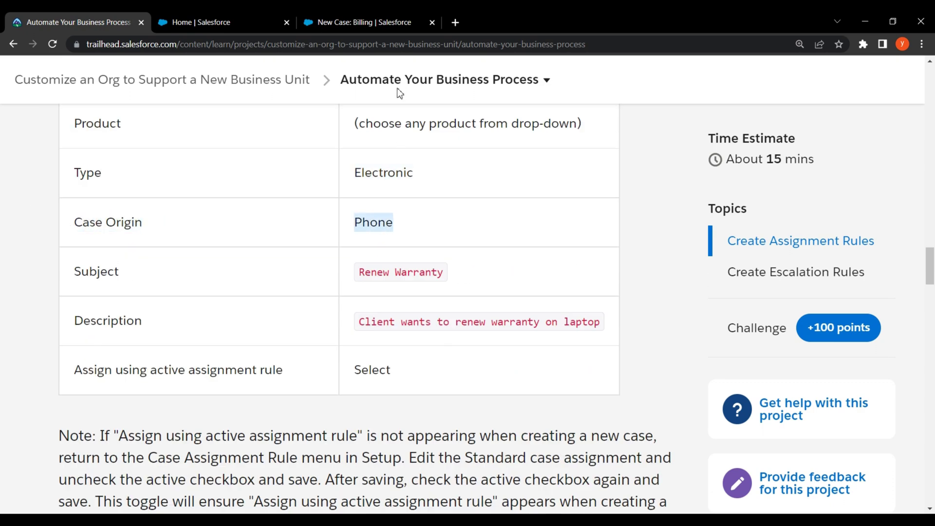
pyautogui.click(384, 24)
pyautogui.scroll(3, 536, 242)
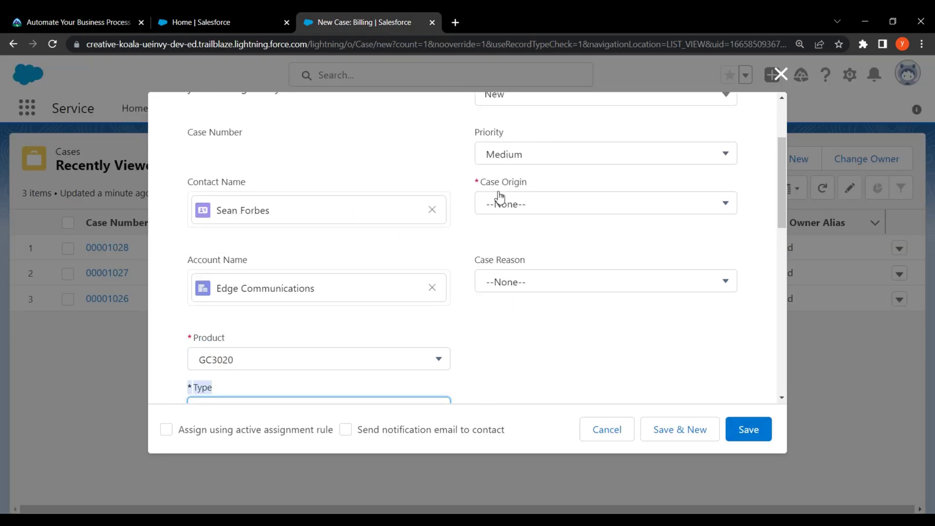
pyautogui.moveTo(483, 183); pyautogui.dragTo(536, 188)
pyautogui.click(538, 205)
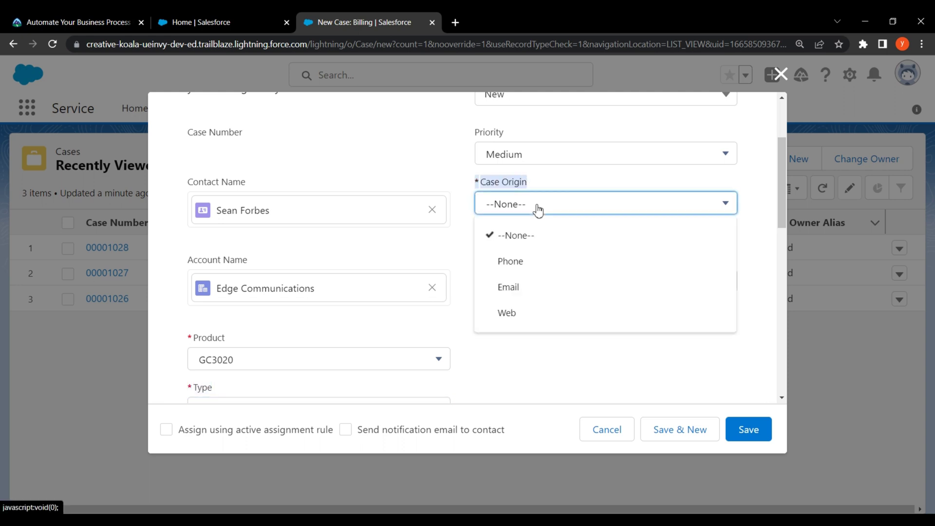
pyautogui.click(516, 249)
# Copy Renew Warranty from Trailhead's Subject row and paste it into the Salesforce billing case's Subject
pyautogui.click(47, 18)
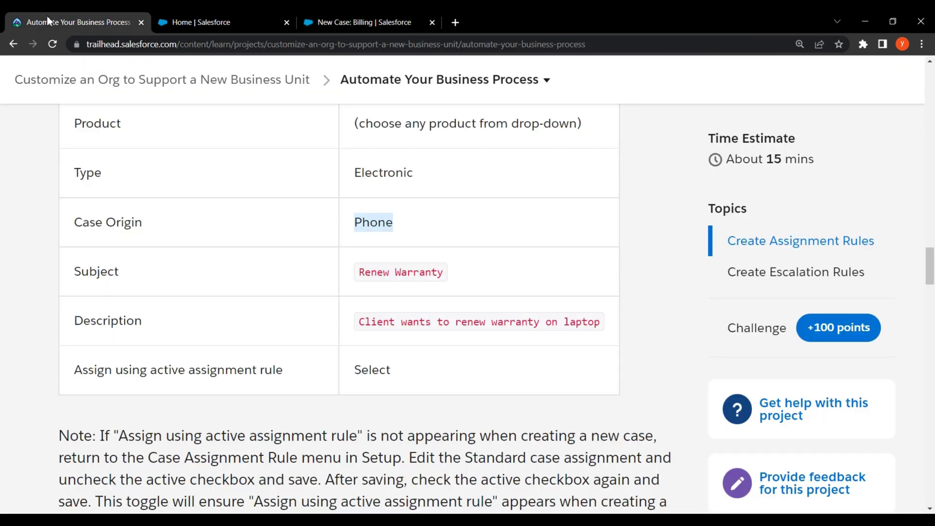
pyautogui.moveTo(72, 272); pyautogui.dragTo(119, 276)
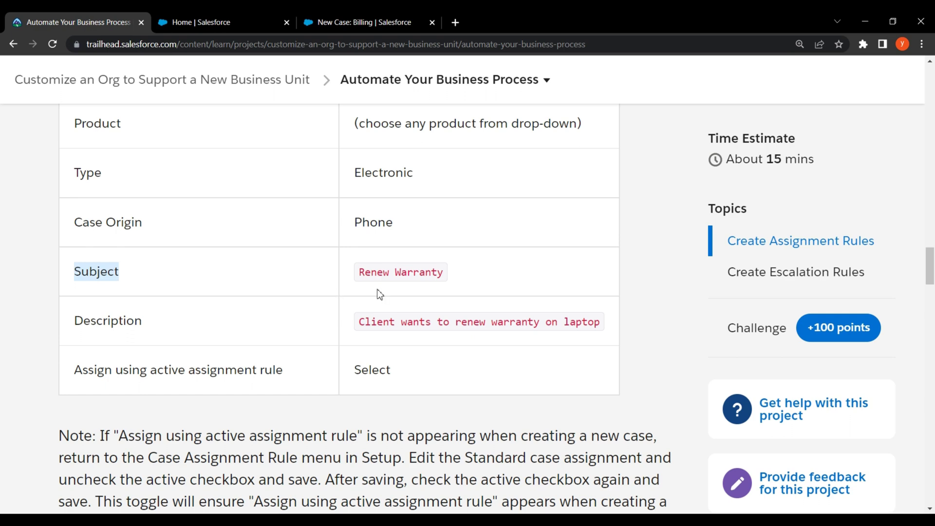
pyautogui.moveTo(362, 275); pyautogui.dragTo(435, 276)
pyautogui.rightClick(434, 272)
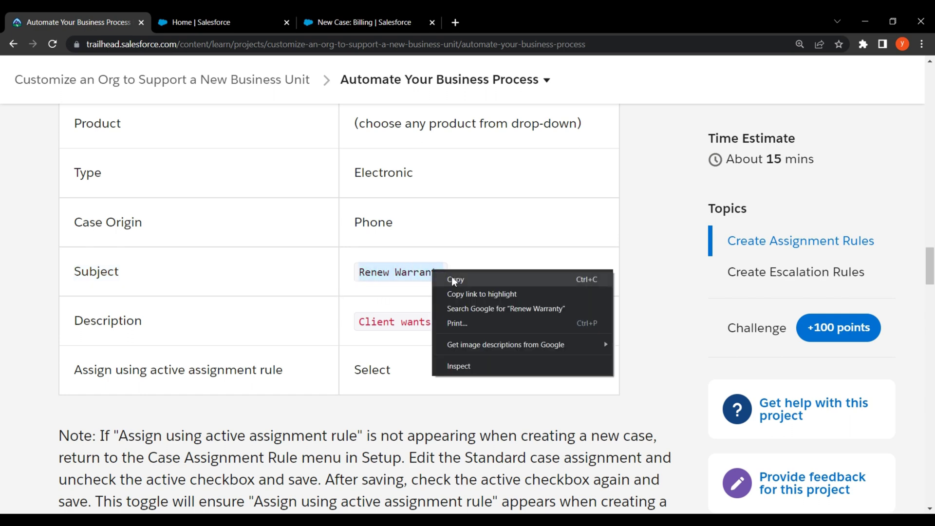
pyautogui.click(454, 278)
pyautogui.click(341, 22)
pyautogui.scroll(-4, 354, 279)
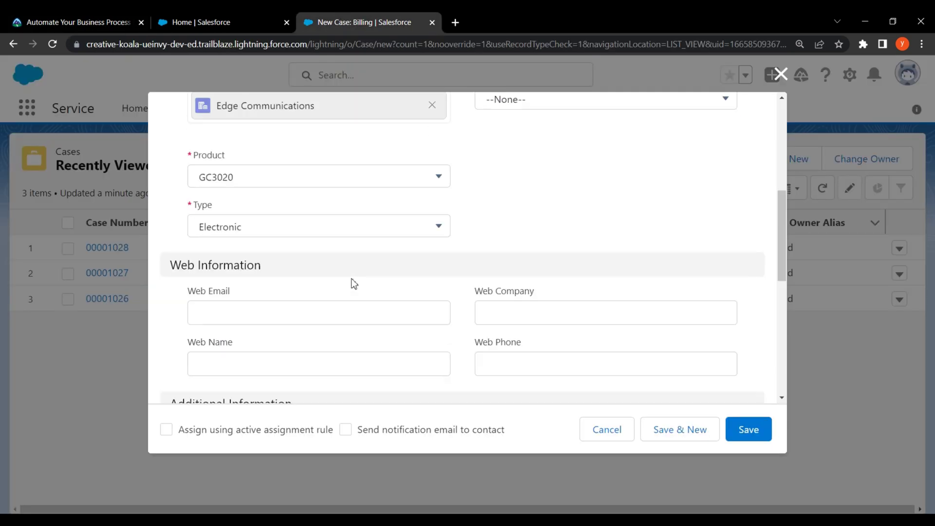
pyautogui.scroll(-3, 349, 283)
pyautogui.scroll(-2, 221, 322)
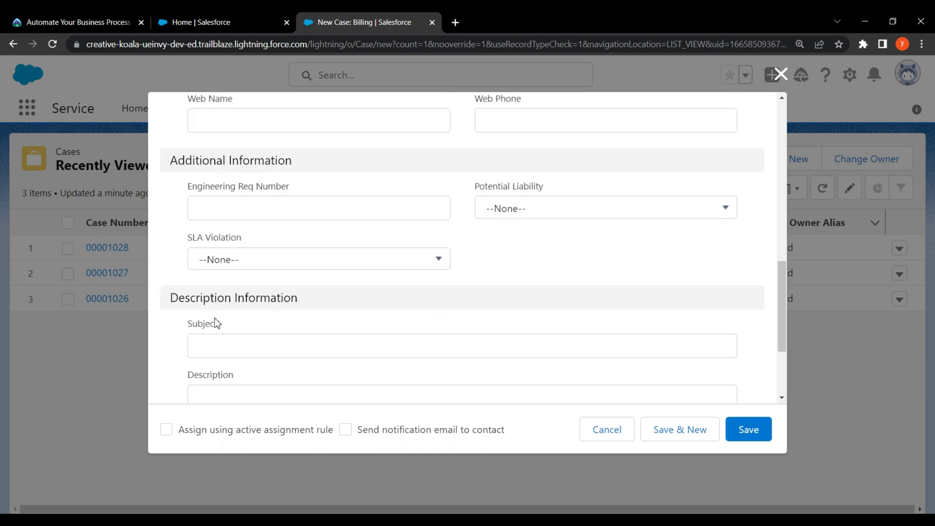
pyautogui.moveTo(188, 325); pyautogui.dragTo(229, 327)
pyautogui.click(219, 345)
pyautogui.rightClick(218, 345)
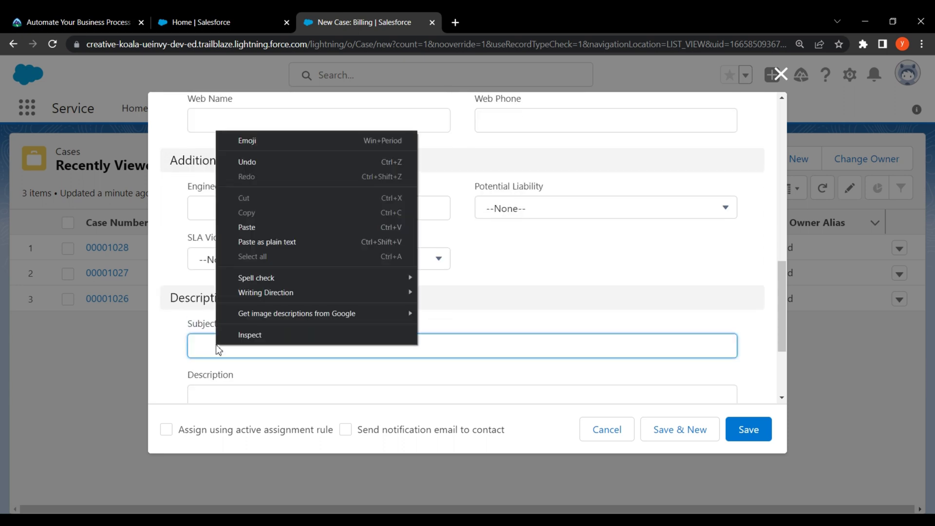
pyautogui.click(261, 227)
# Copy "Client wants to renew warranty on laptop" from Trailhead's Description row into the Salesforce billing case's Description
pyautogui.click(73, 23)
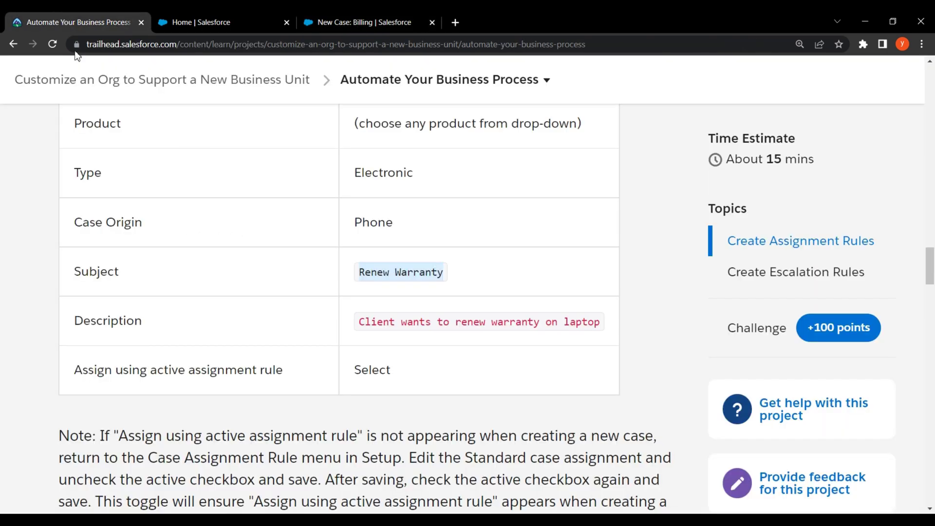
pyautogui.moveTo(68, 323); pyautogui.dragTo(143, 324)
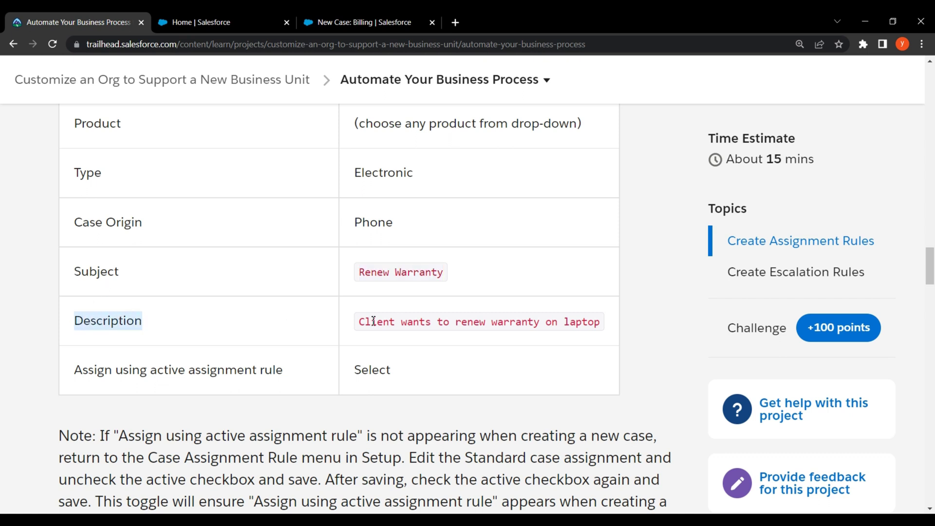
pyautogui.moveTo(361, 325); pyautogui.dragTo(598, 326)
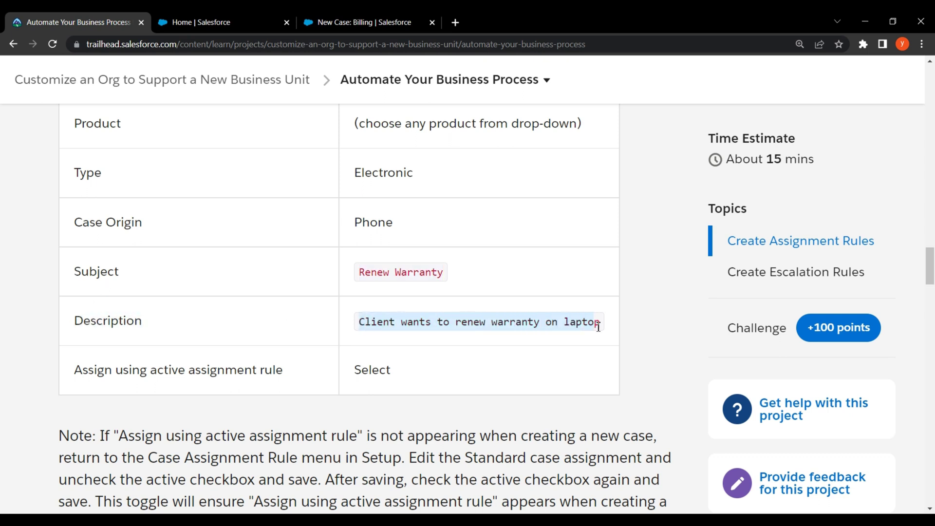
pyautogui.rightClick(588, 324)
pyautogui.click(609, 331)
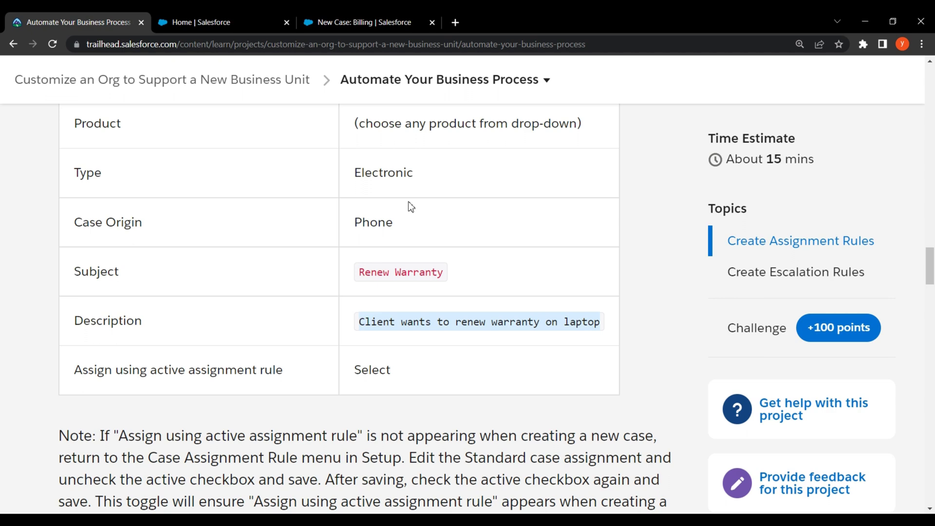
pyautogui.click(376, 19)
pyautogui.scroll(-3, 341, 306)
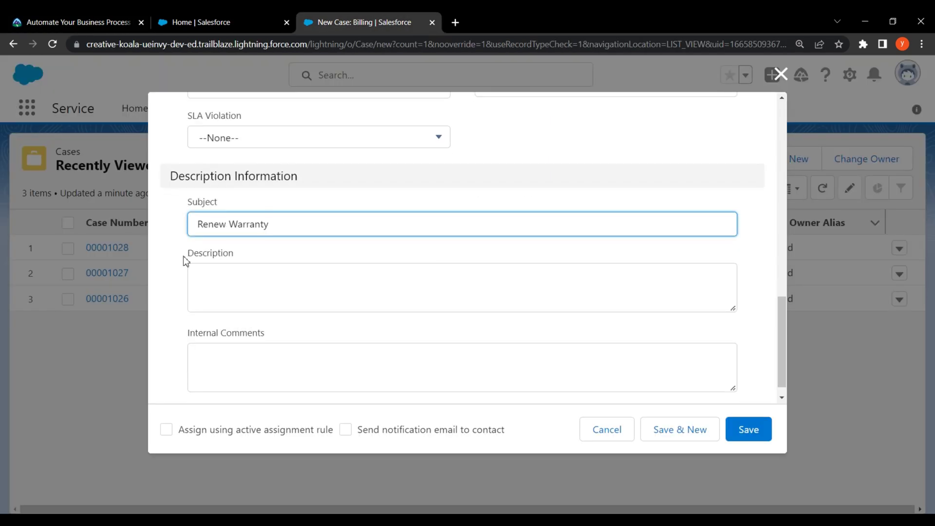
pyautogui.moveTo(186, 261); pyautogui.dragTo(242, 259)
pyautogui.click(215, 288)
pyautogui.rightClick(215, 288)
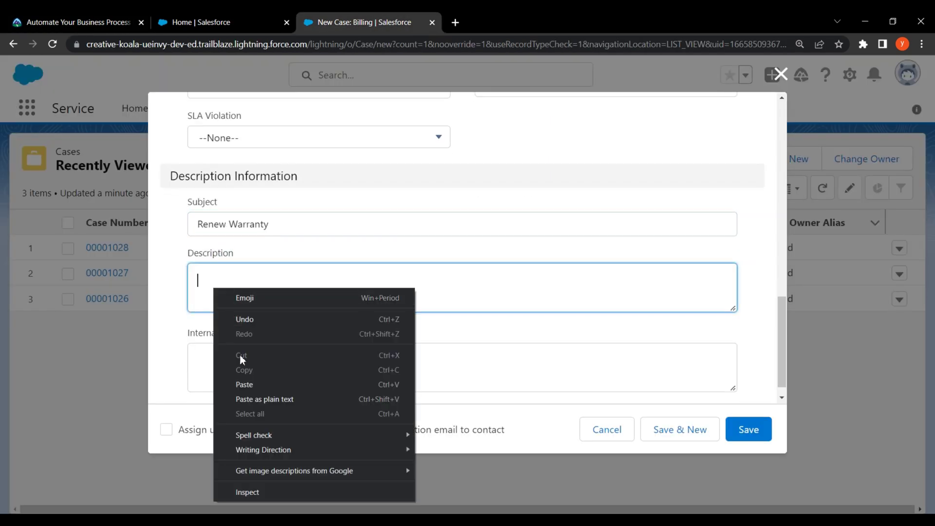
pyautogui.click(245, 384)
# Read Trailhead's last table row and enable Assign using active assignment rule for the Salesforce billing case
pyautogui.click(16, 20)
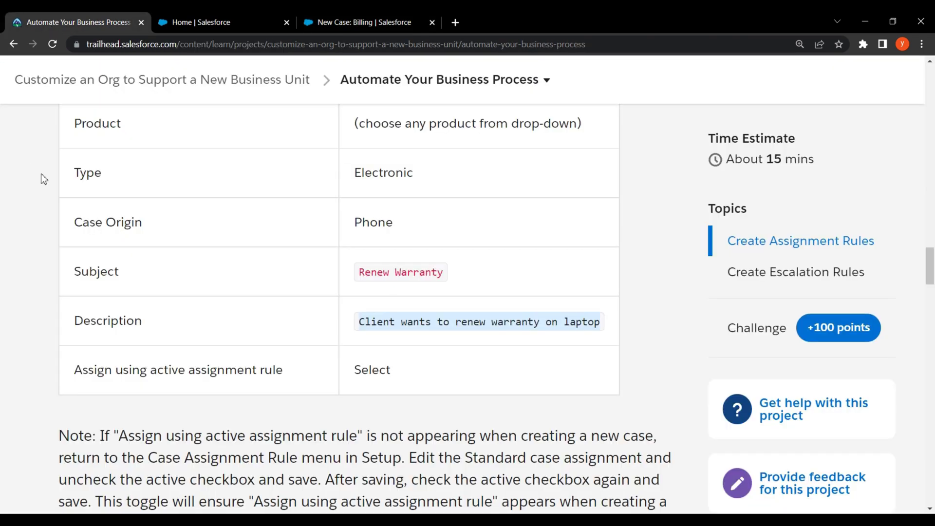
pyautogui.scroll(-3, 42, 176)
pyautogui.moveTo(72, 249); pyautogui.dragTo(288, 254)
pyautogui.moveTo(354, 249); pyautogui.dragTo(396, 255)
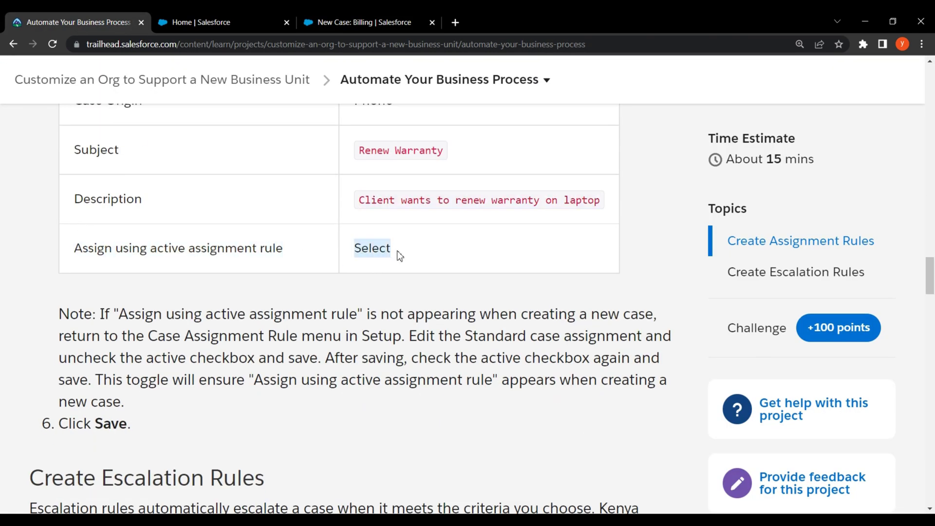
pyautogui.click(428, 252)
pyautogui.click(403, 17)
pyautogui.scroll(-2, 263, 307)
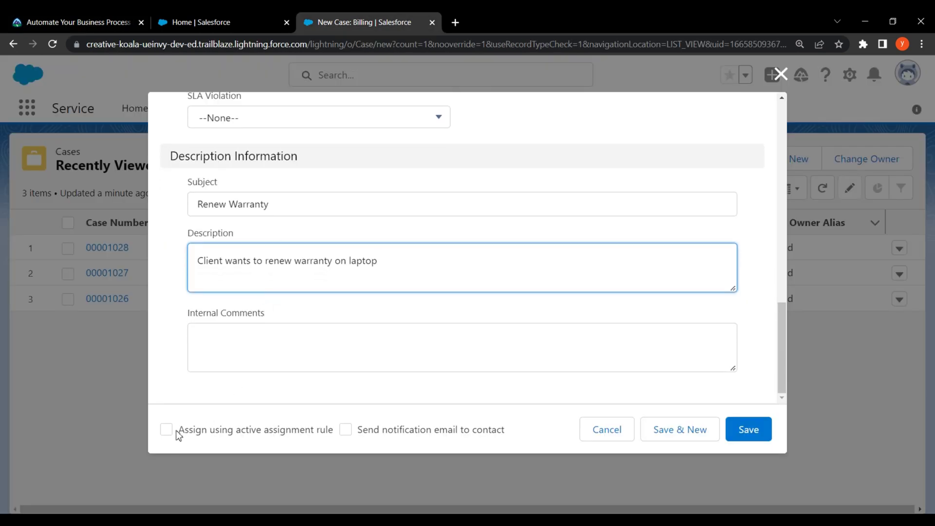
pyautogui.moveTo(178, 432); pyautogui.dragTo(333, 433)
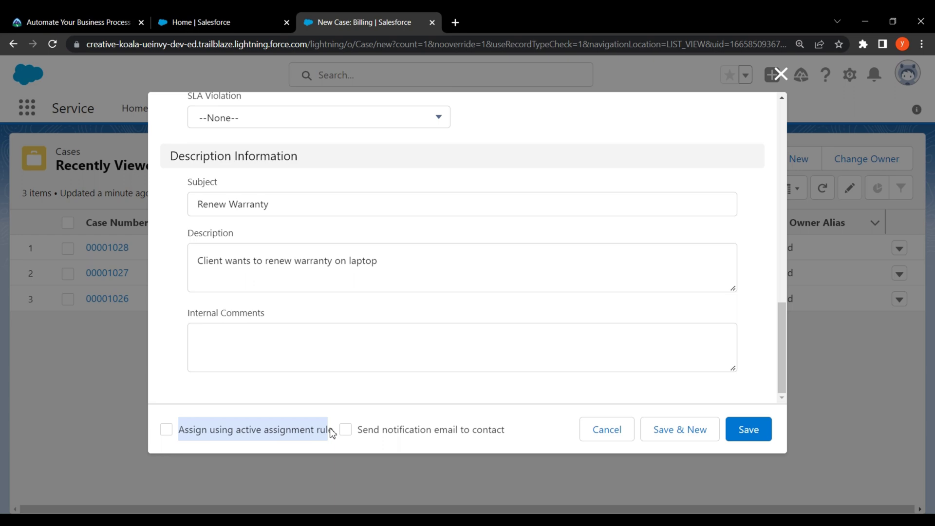
pyautogui.click(173, 433)
# Check Trailhead's step 6, save the Renew Warranty billing case in Salesforce, and dismiss the notification
pyautogui.click(63, 17)
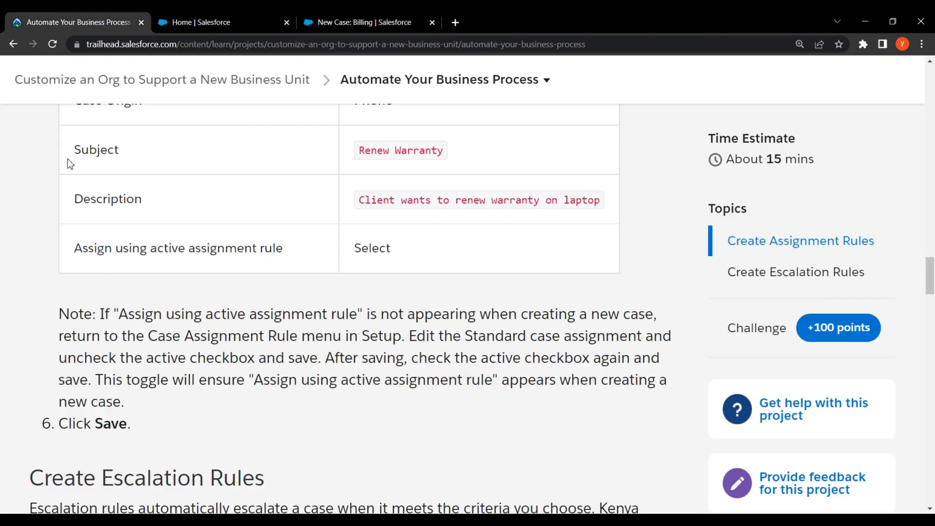
pyautogui.scroll(-3, 96, 249)
pyautogui.moveTo(59, 303); pyautogui.dragTo(132, 306)
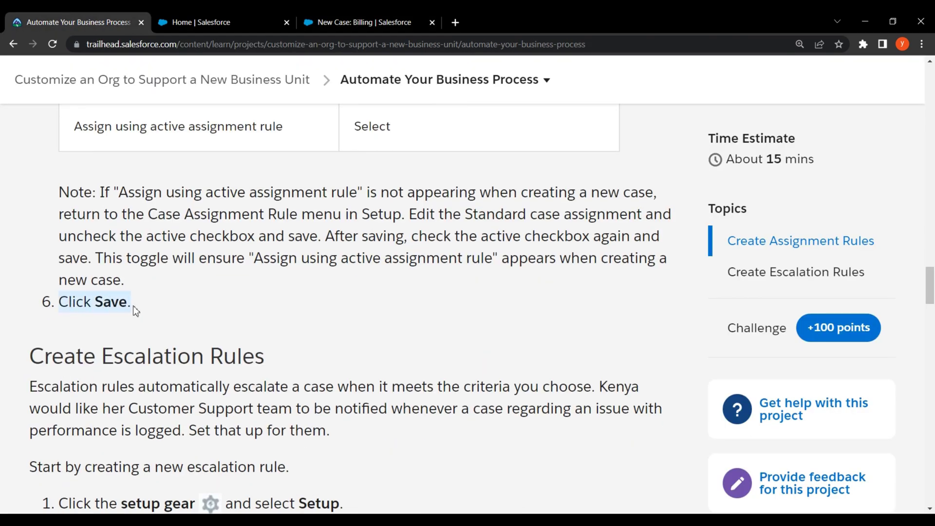
pyautogui.click(235, 308)
pyautogui.click(357, 20)
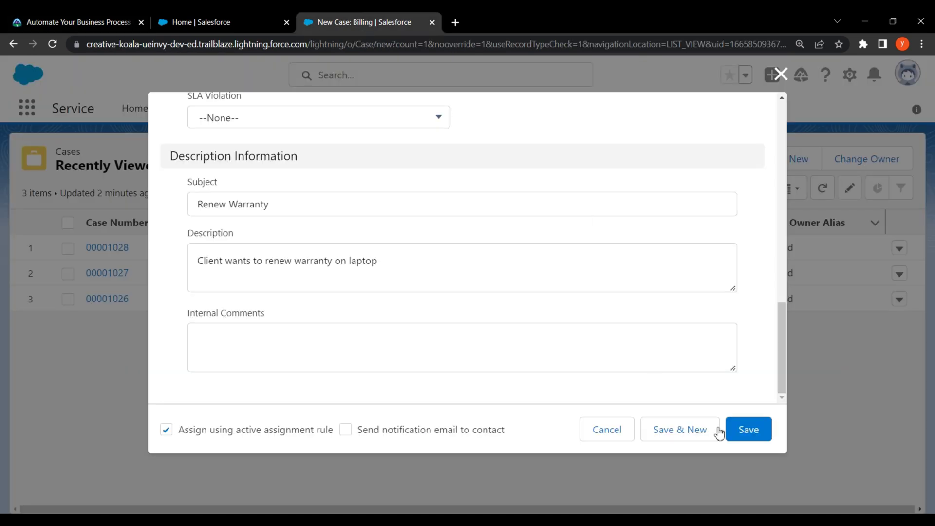
pyautogui.click(743, 440)
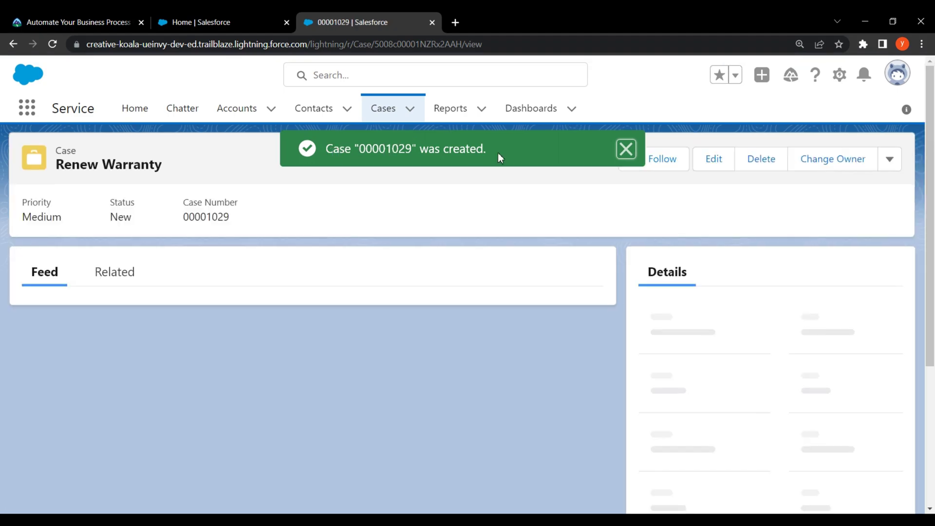
pyautogui.click(626, 149)
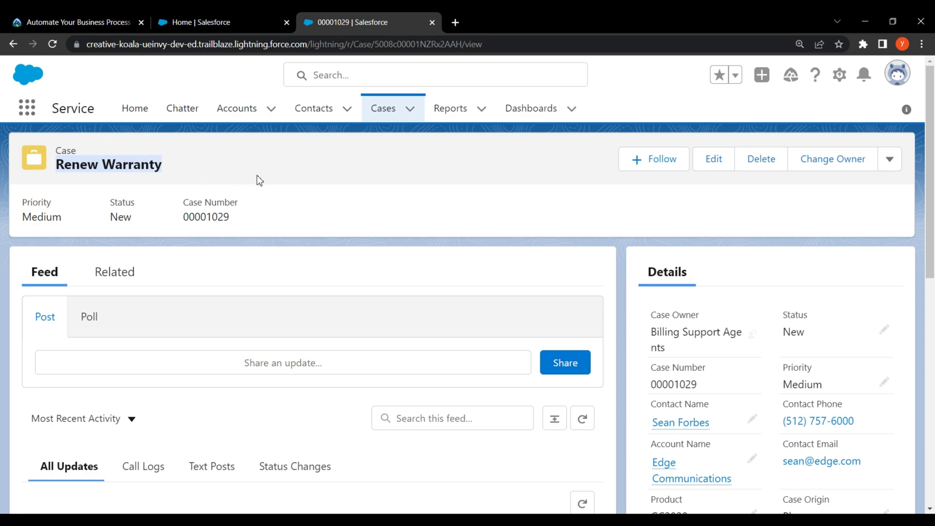
# Read Trailhead's first Create Escalation Rules instruction and open Salesforce Setup in its own tab beside the Trailhead tab
pyautogui.click(3, 23)
pyautogui.scroll(-3, 22, 122)
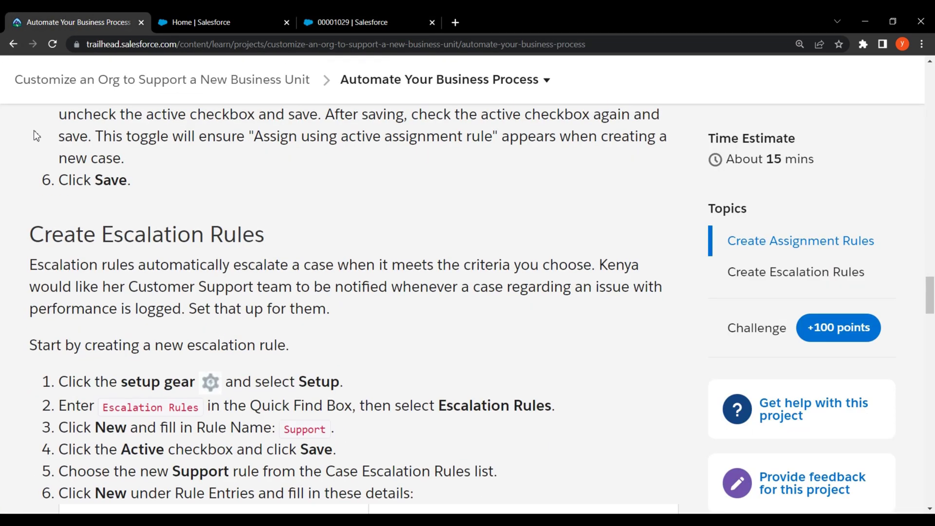
pyautogui.moveTo(21, 238); pyautogui.dragTo(276, 225)
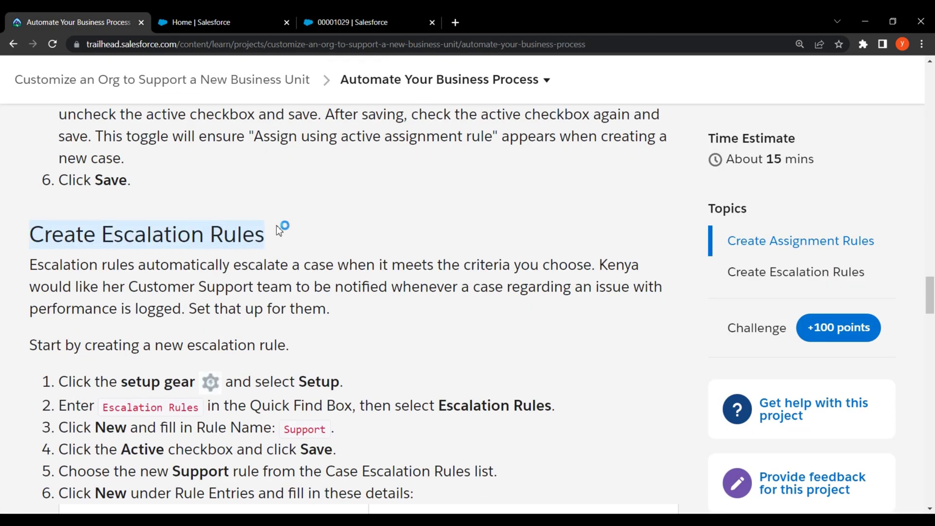
pyautogui.scroll(-1, 293, 218)
pyautogui.scroll(-3, 292, 218)
pyautogui.moveTo(58, 260); pyautogui.dragTo(343, 260)
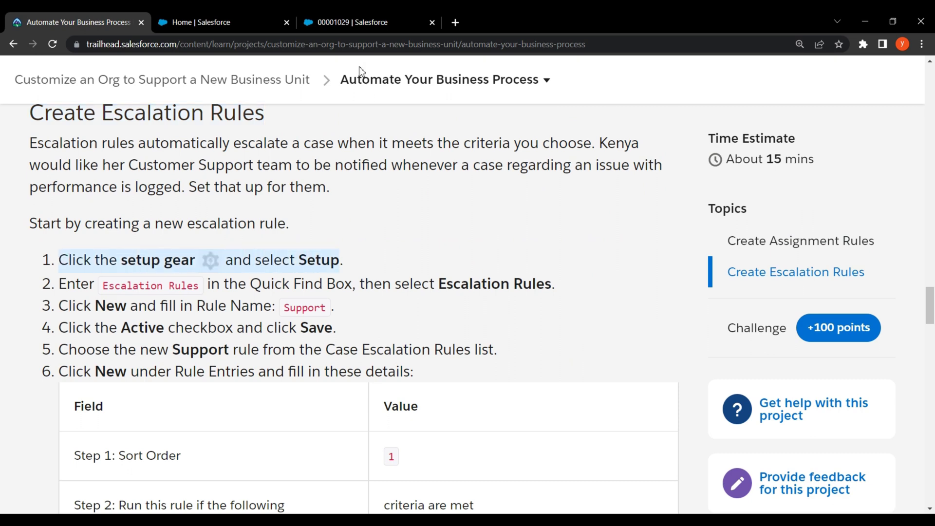
pyautogui.click(350, 15)
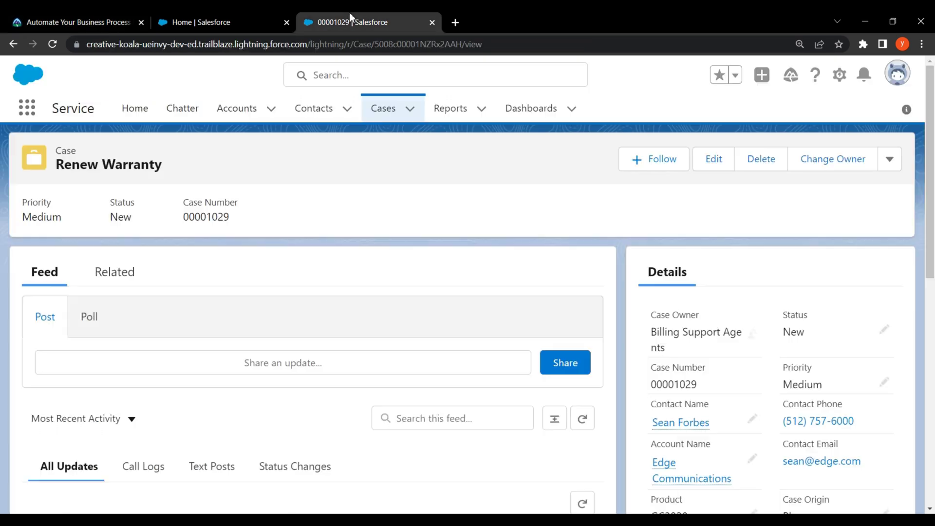
pyautogui.click(839, 77)
pyautogui.click(779, 125)
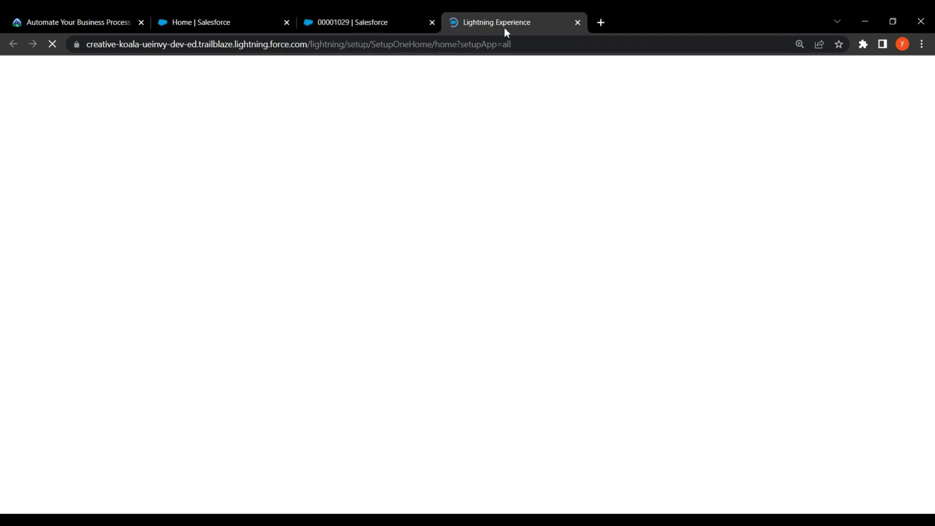
pyautogui.moveTo(504, 27); pyautogui.dragTo(224, 19)
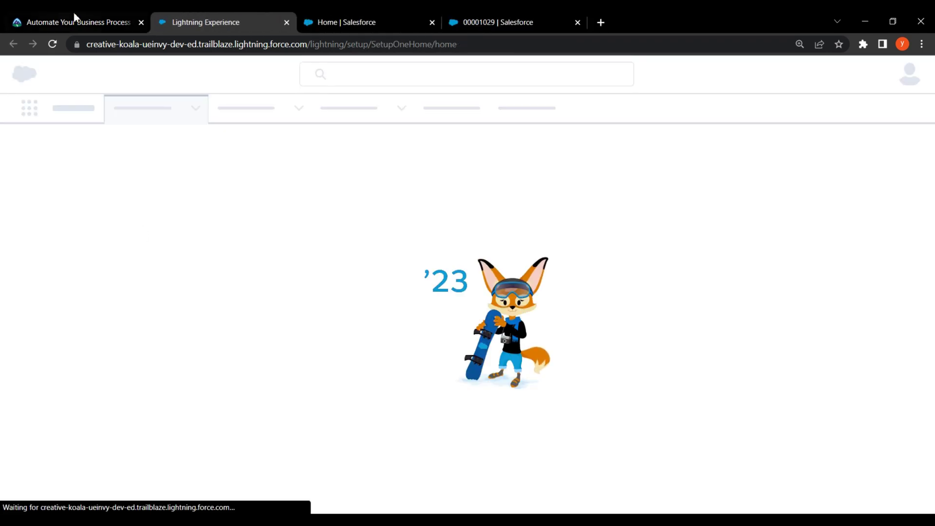
# Copy Escalation Rules from Trailhead's step 2, look it up in Salesforce Setup's Quick Find, and open the Escalation Rules page
pyautogui.click(73, 20)
pyautogui.moveTo(63, 283); pyautogui.dragTo(554, 283)
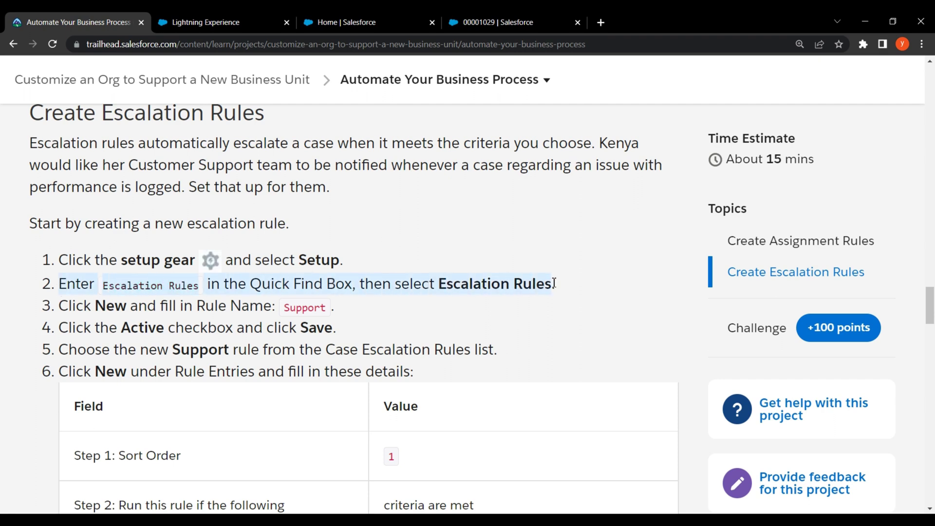
pyautogui.click(519, 262)
pyautogui.moveTo(98, 287); pyautogui.dragTo(210, 288)
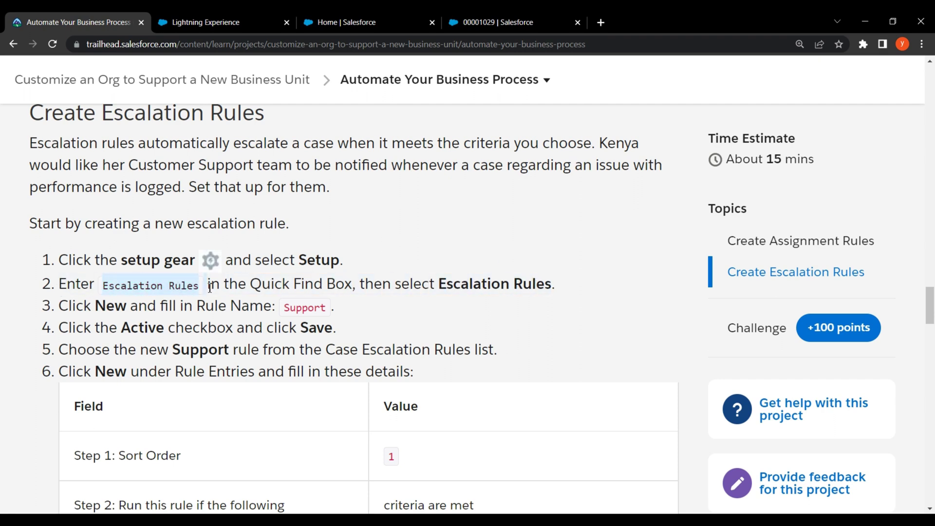
pyautogui.rightClick(178, 288)
pyautogui.click(186, 295)
pyautogui.click(221, 13)
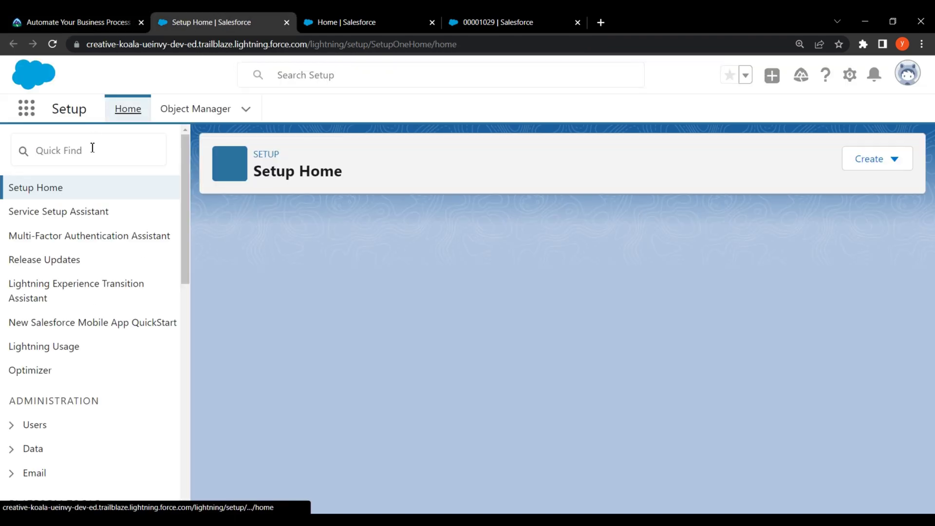
pyautogui.click(93, 147)
pyautogui.hotkey('ctrl', 'v')
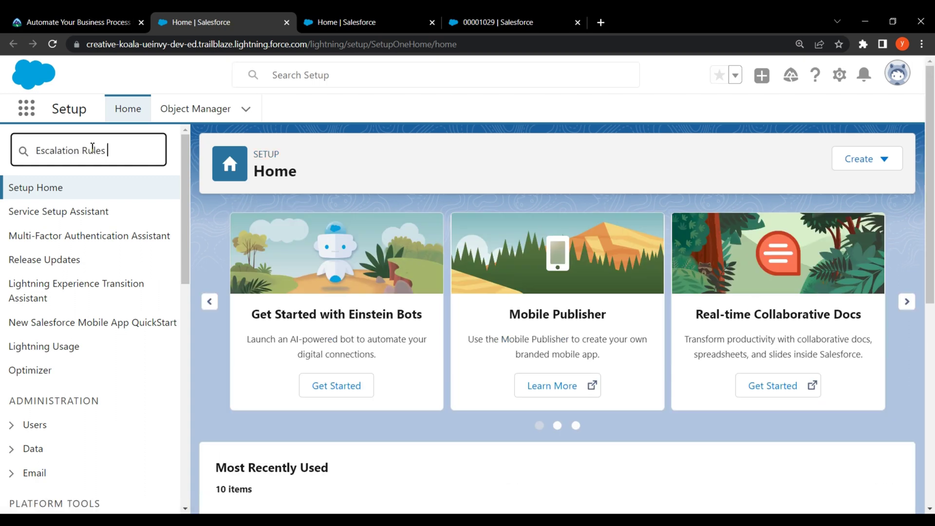
pyautogui.click(85, 238)
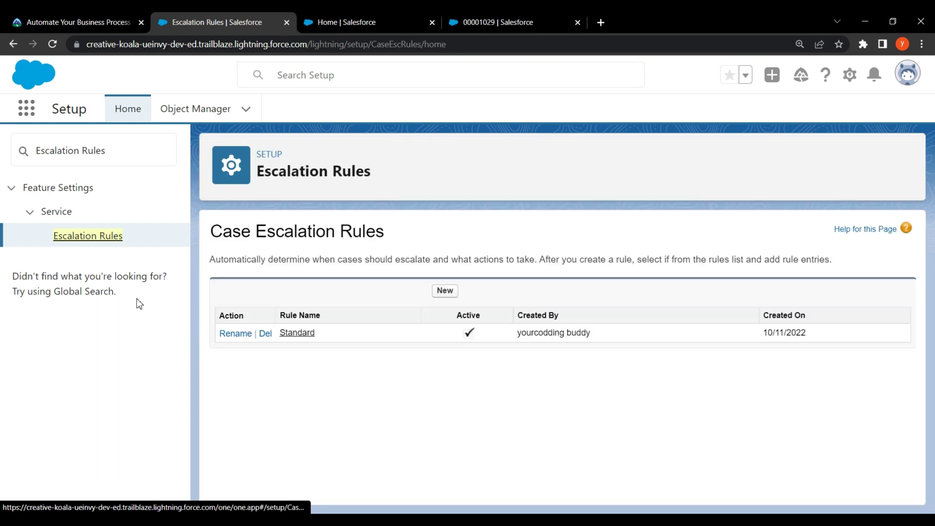
# Read step 3 of Trailhead's Create Escalation Rules section, copy the rule name Support, and return to Salesforce's Escalation Rules page
pyautogui.hotkey('ctrl', 'shift', 'Tab')
pyautogui.scroll(-2, 82, 271)
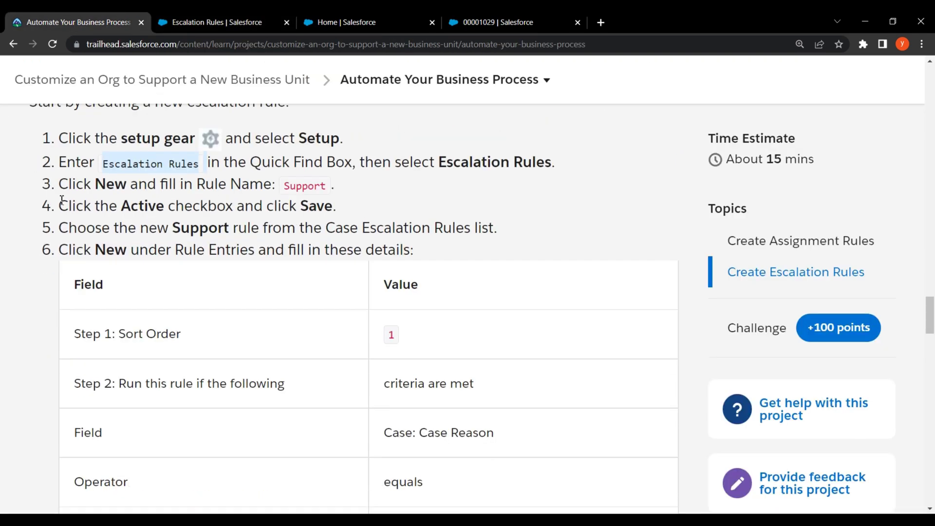
pyautogui.moveTo(59, 184); pyautogui.dragTo(318, 188)
pyautogui.click(288, 188)
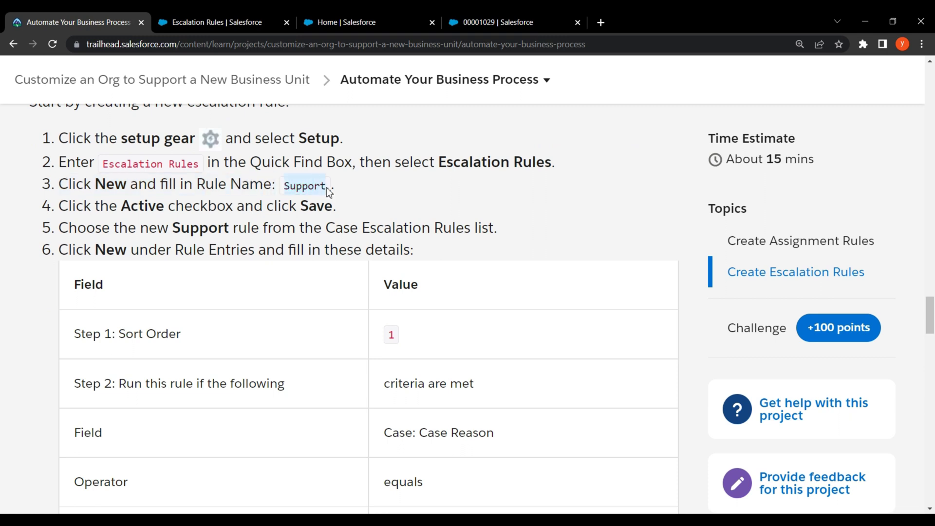
pyautogui.rightClick(318, 185)
pyautogui.click(329, 196)
pyautogui.click(220, 22)
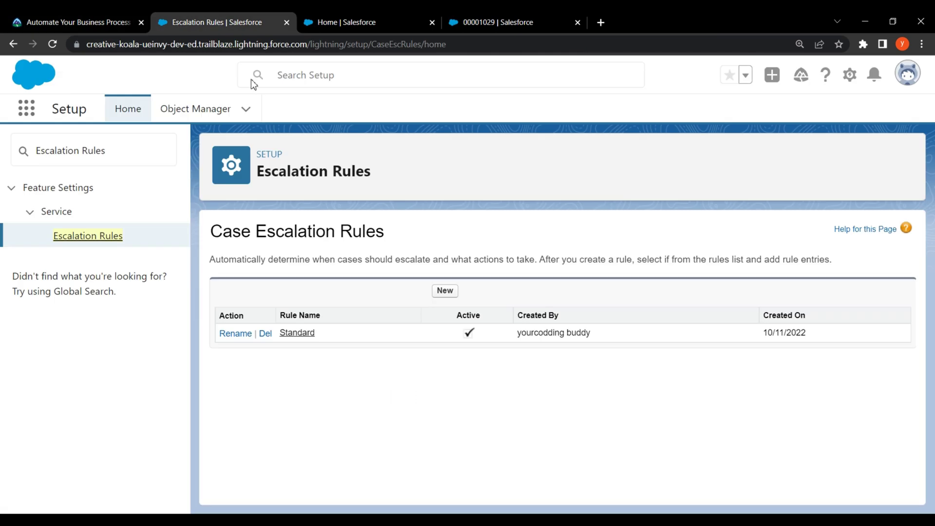
# Start a new case escalation rule in Salesforce and fill in Support as its rule name
pyautogui.click(445, 291)
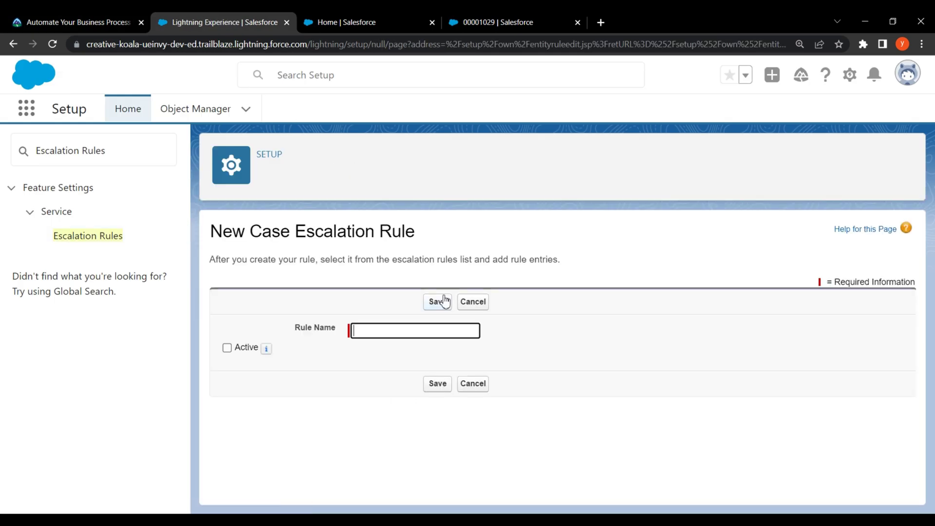
pyautogui.moveTo(289, 331); pyautogui.dragTo(351, 330)
pyautogui.click(359, 331)
pyautogui.rightClick(359, 331)
pyautogui.click(382, 215)
# Read Trailhead's step 4, then mark the Support escalation rule as Active in Salesforce and save it
pyautogui.click(79, 12)
pyautogui.moveTo(60, 206); pyautogui.dragTo(336, 206)
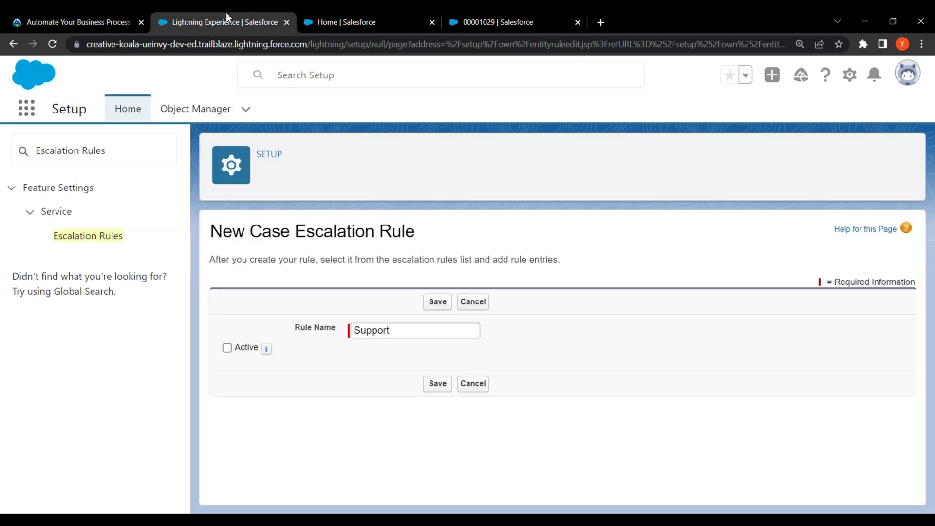
pyautogui.click(226, 15)
pyautogui.moveTo(233, 351)
pyautogui.mouseDown()
pyautogui.moveTo(247, 349)
pyautogui.moveTo(233, 353)
pyautogui.mouseUp()
pyautogui.click(438, 383)
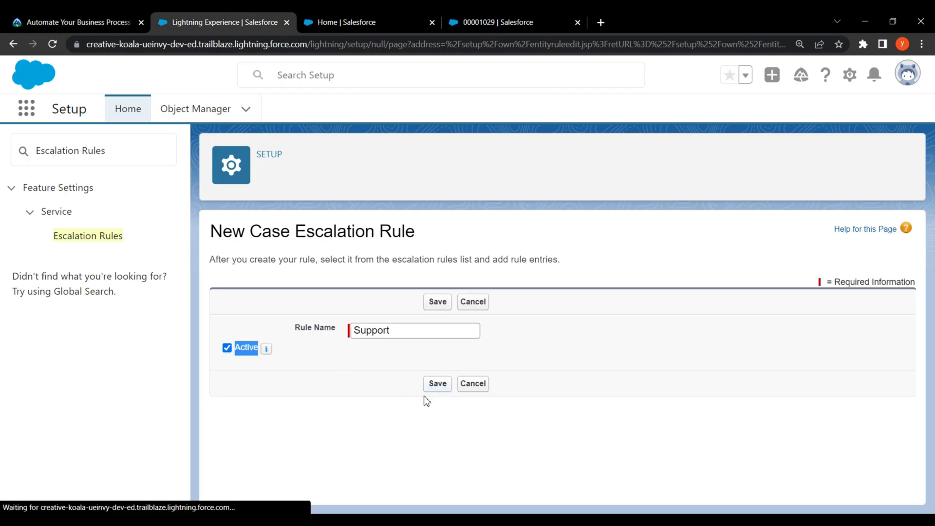
# Read Trailhead's step 5 and open the Support rule from the Case Escalation Rules list in Salesforce
pyautogui.click(93, 19)
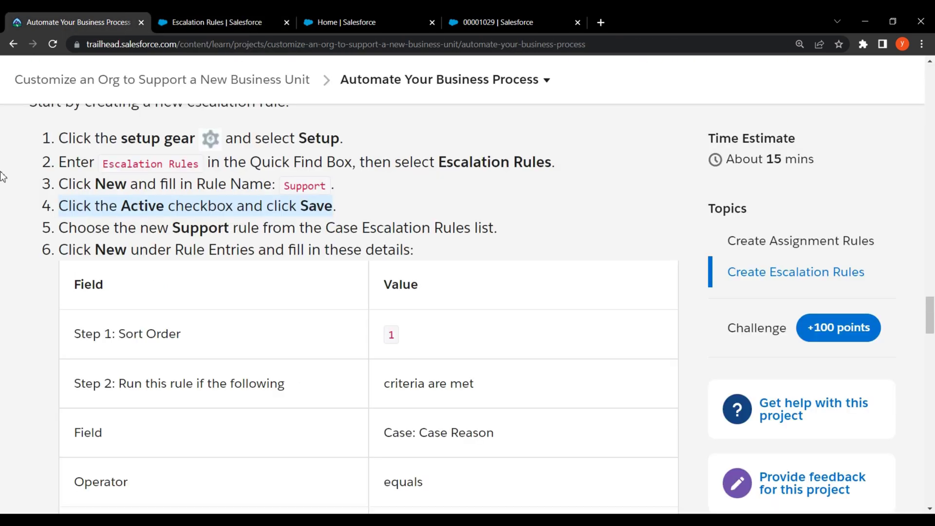
pyautogui.moveTo(59, 228); pyautogui.dragTo(497, 230)
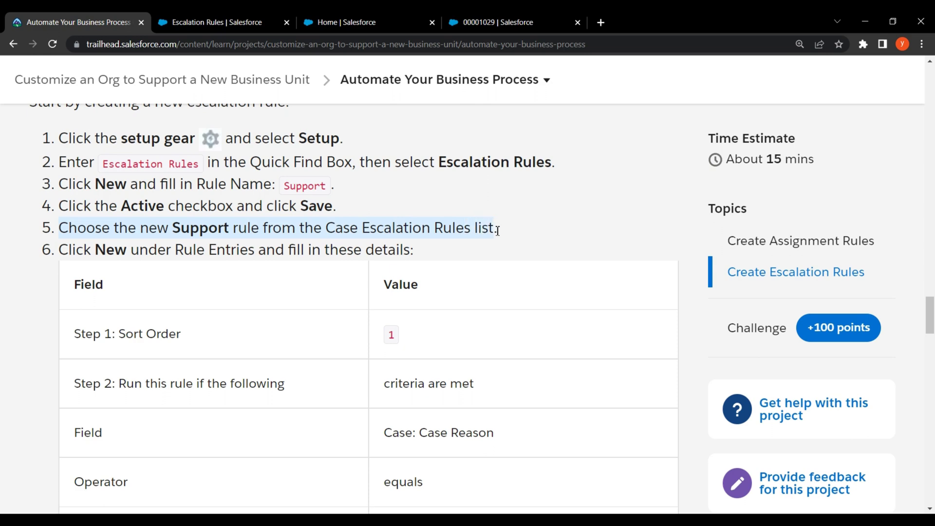
pyautogui.click(476, 197)
pyautogui.click(217, 21)
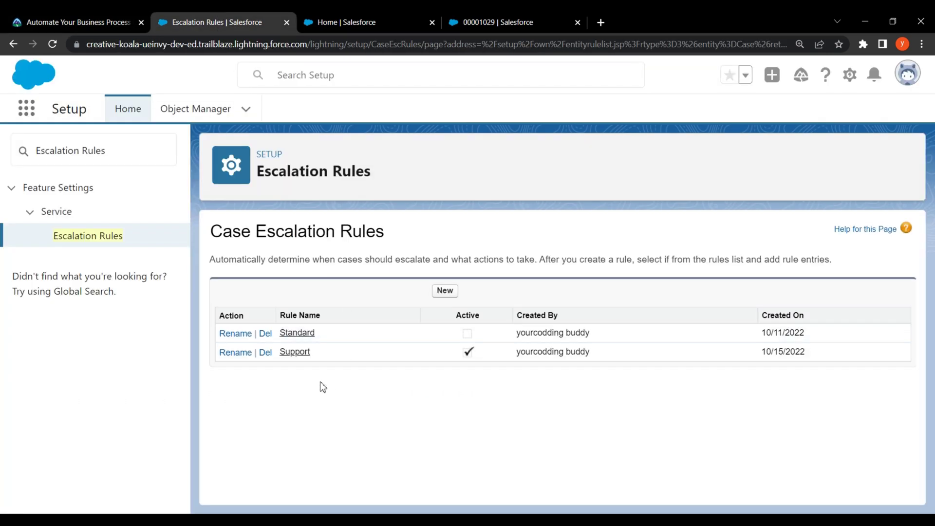
pyautogui.click(295, 353)
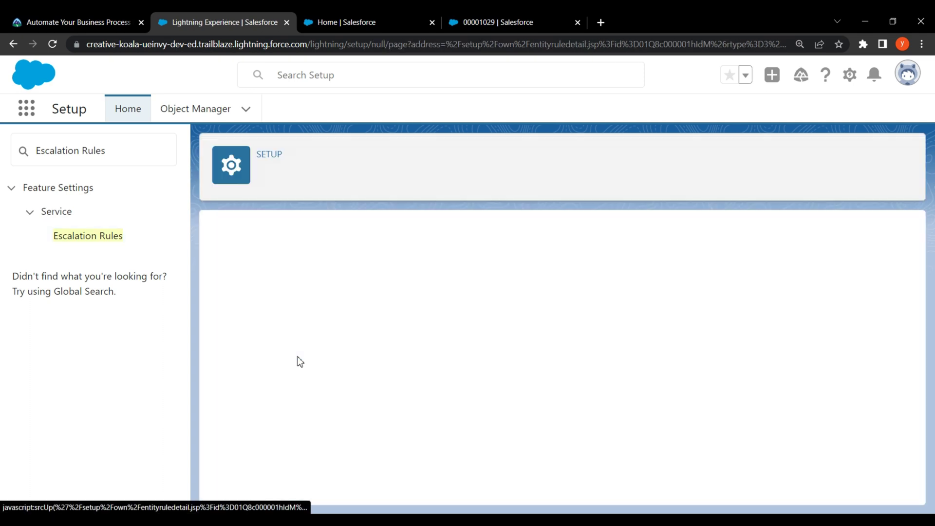
# Read Trailhead's step 6 and start a new rule entry for the Support escalation rule in Salesforce
pyautogui.click(68, 19)
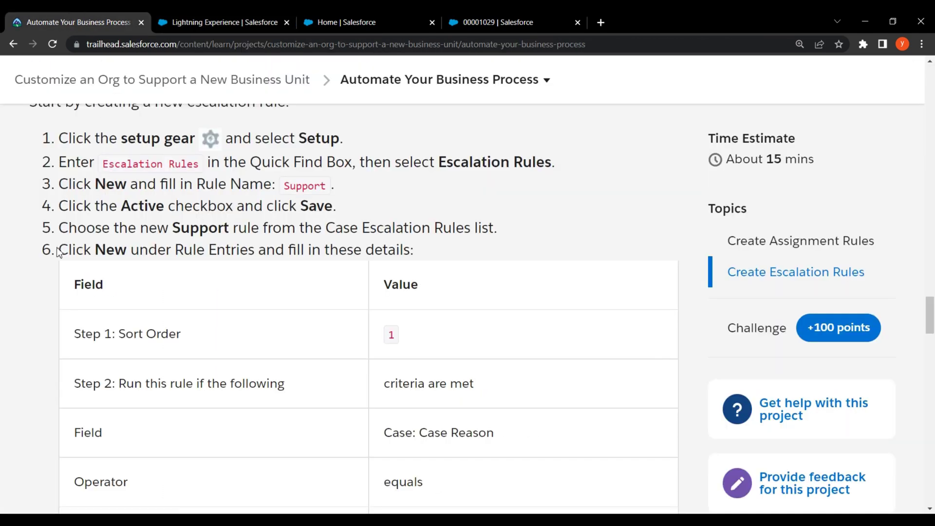
pyautogui.moveTo(57, 251); pyautogui.dragTo(414, 250)
pyautogui.click(441, 250)
pyautogui.click(252, 20)
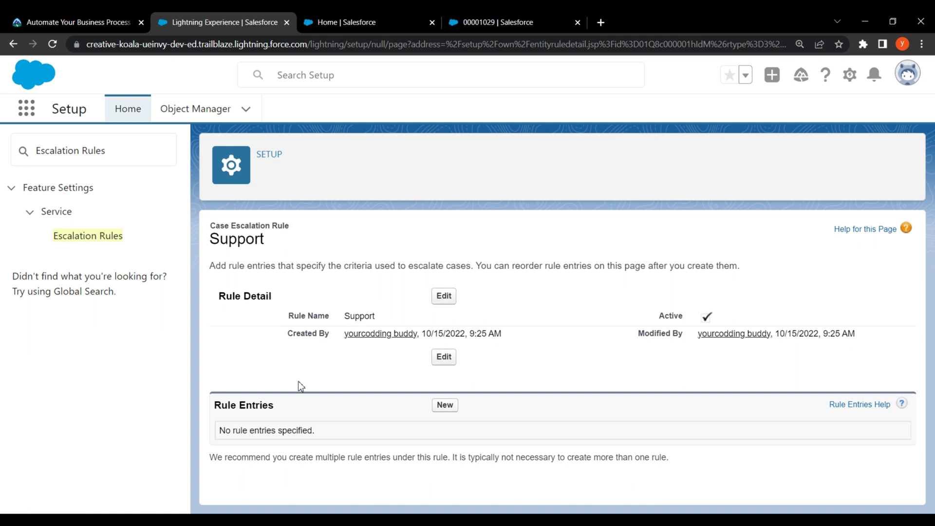
pyautogui.moveTo(216, 408); pyautogui.dragTo(387, 408)
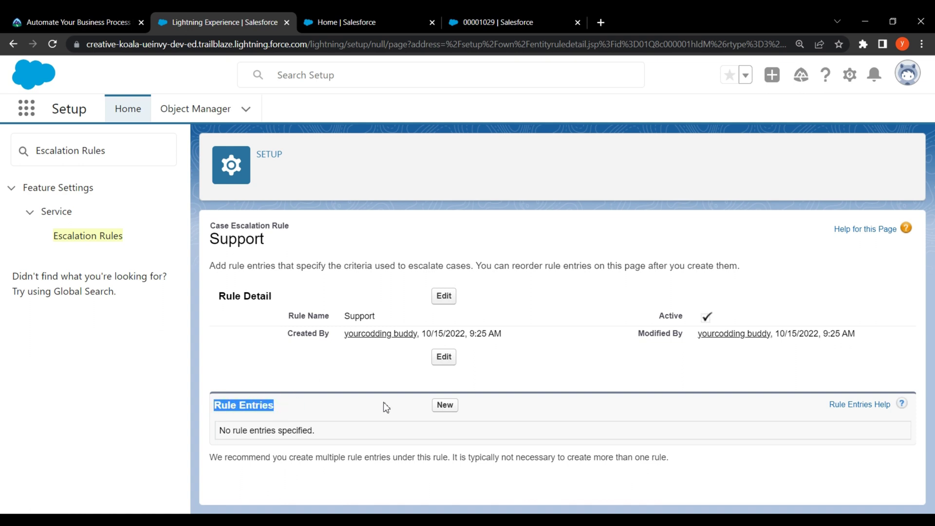
pyautogui.click(444, 405)
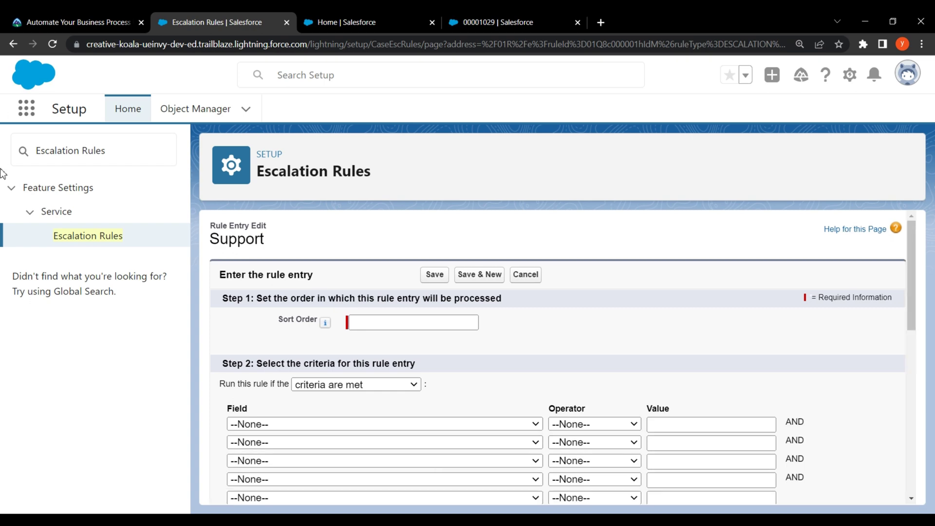
# Look up Trailhead's Sort Order row and set the Support rule entry's Sort Order to 1 in Salesforce
pyautogui.click(61, 16)
pyautogui.scroll(-3, 85, 225)
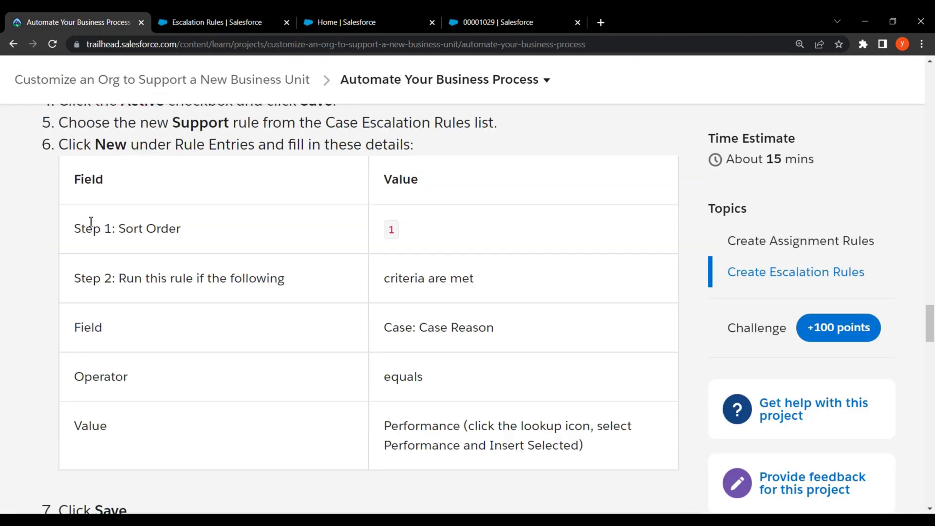
pyautogui.moveTo(67, 210); pyautogui.dragTo(194, 217)
pyautogui.click(245, 225)
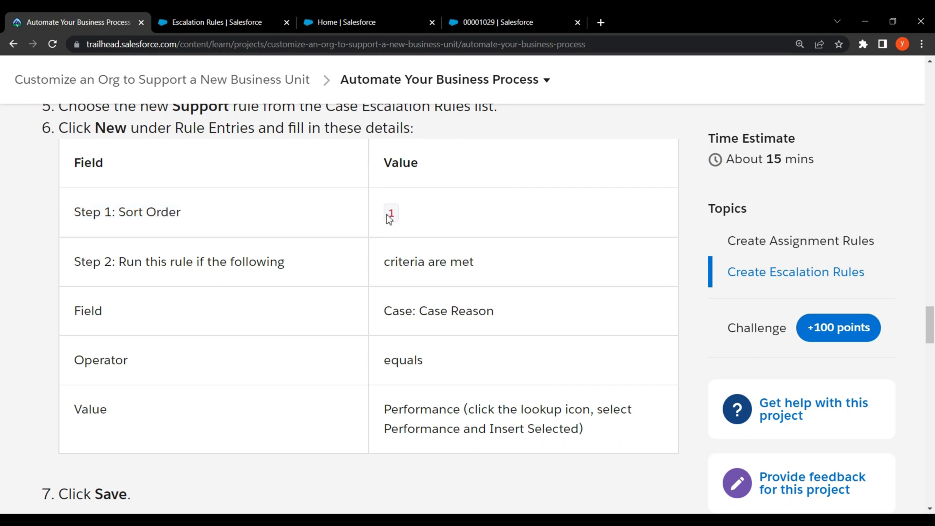
pyautogui.click(232, 14)
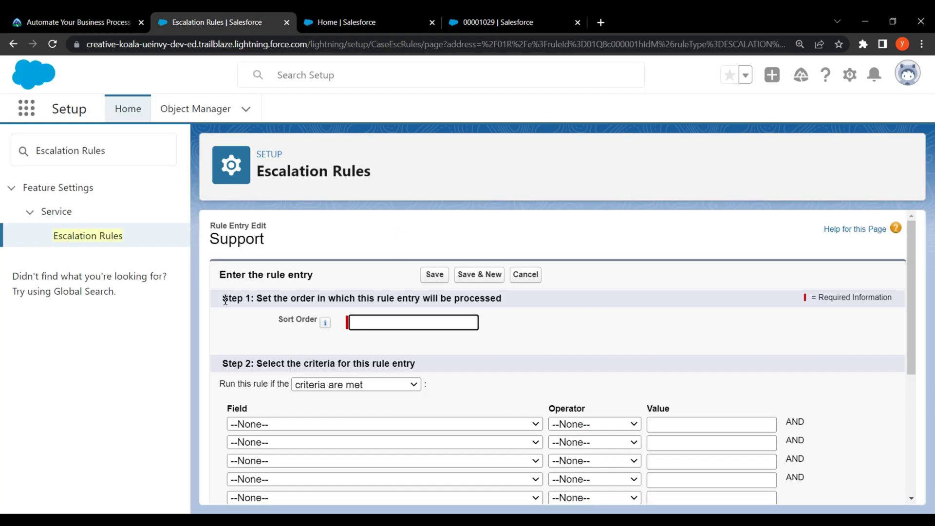
pyautogui.moveTo(225, 297); pyautogui.dragTo(501, 298)
pyautogui.moveTo(277, 320); pyautogui.dragTo(319, 321)
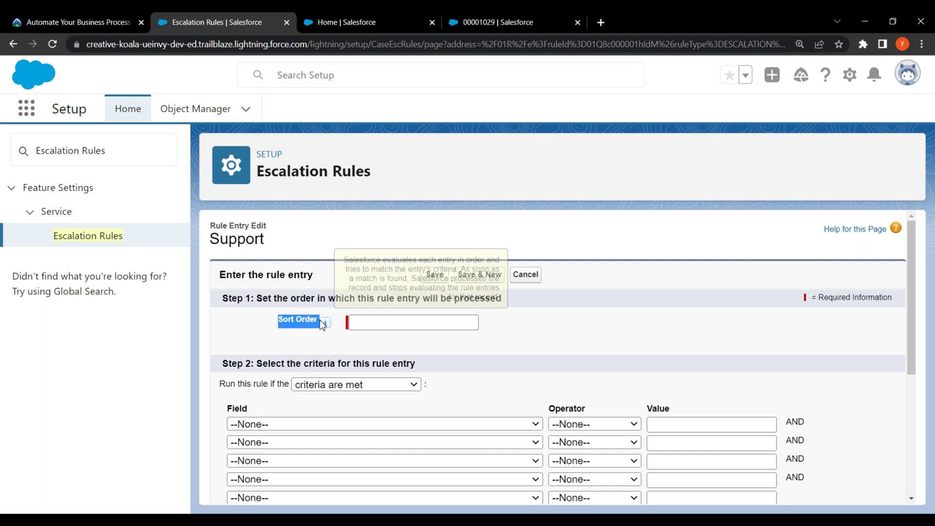
pyautogui.click(362, 324)
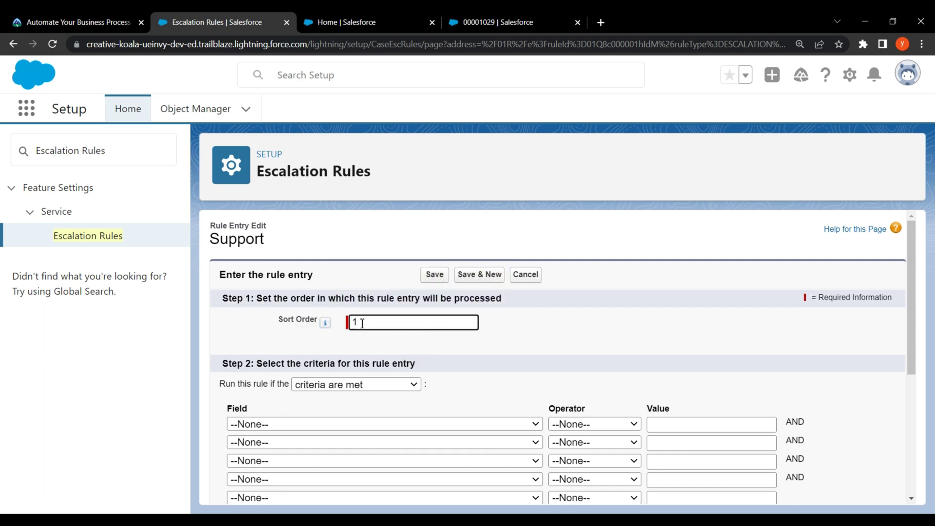
# Compare Trailhead's Step 2 row, criteria are met, with the run condition in the Salesforce rule entry
pyautogui.click(100, 18)
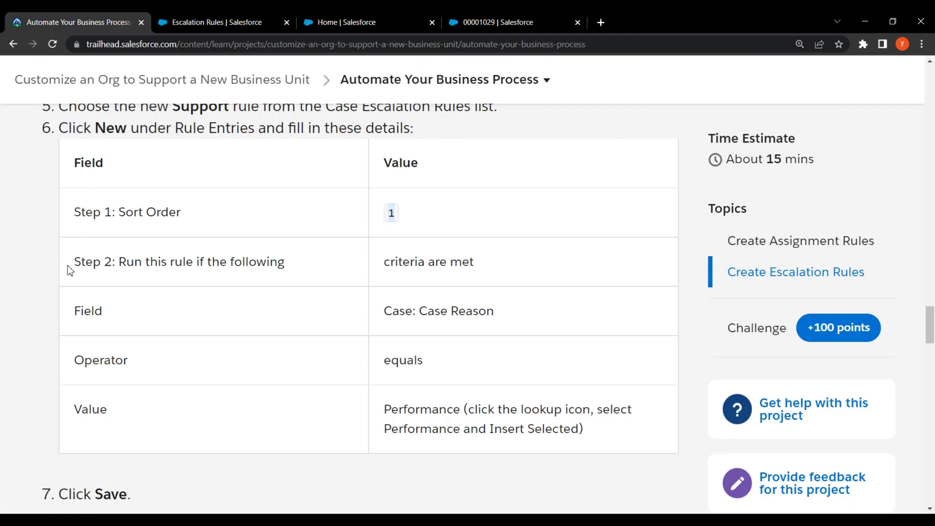
pyautogui.moveTo(68, 267); pyautogui.dragTo(292, 270)
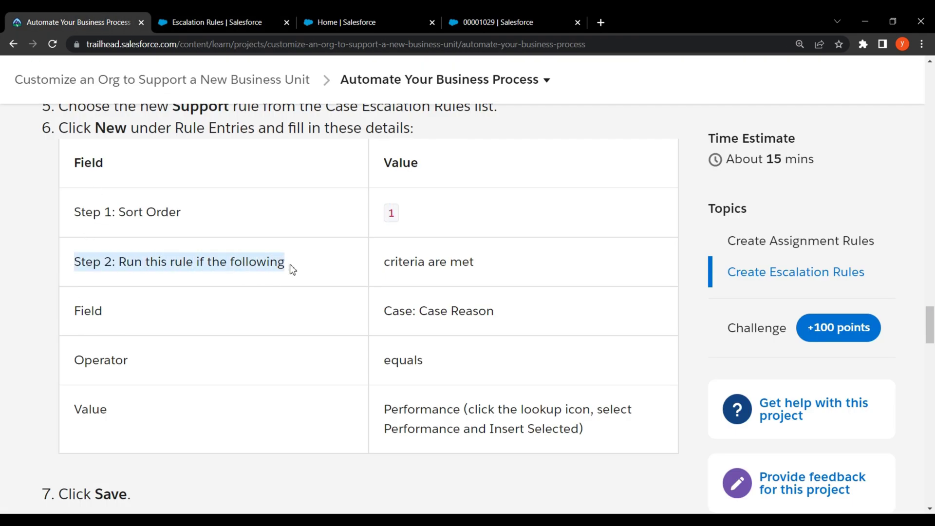
pyautogui.moveTo(376, 263); pyautogui.dragTo(495, 263)
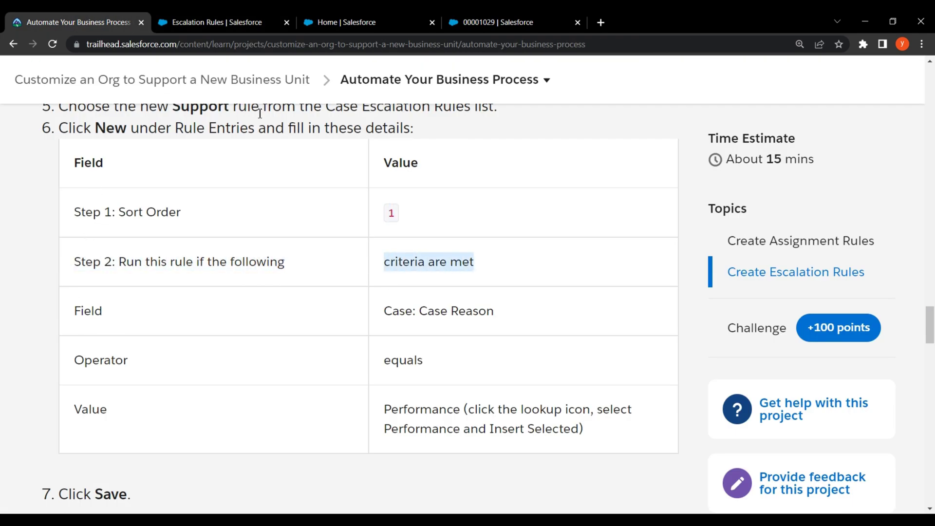
pyautogui.click(216, 22)
pyautogui.moveTo(217, 366); pyautogui.dragTo(418, 366)
pyautogui.moveTo(216, 390); pyautogui.dragTo(308, 389)
pyautogui.click(340, 398)
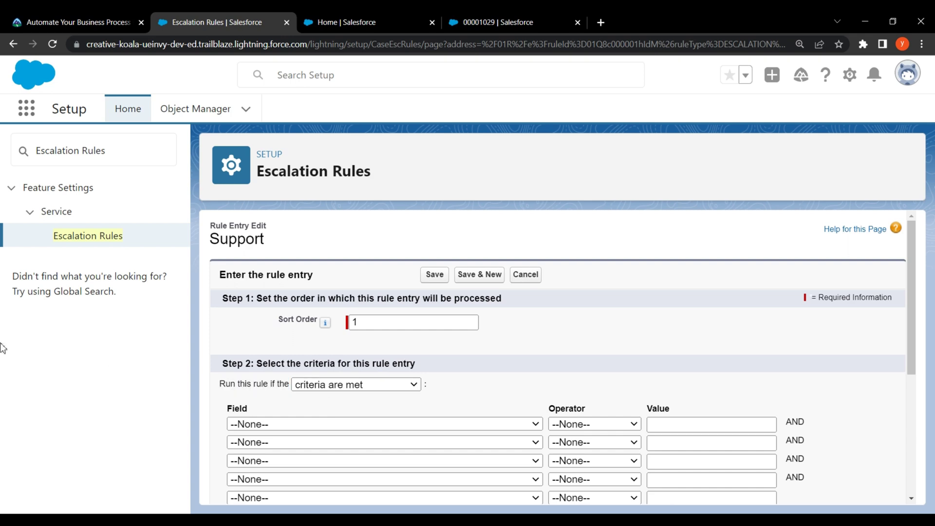
# Read Trailhead's Field row and set the first criterion's field to Case: Case Reason in the Salesforce rule entry
pyautogui.click(78, 22)
pyautogui.moveTo(74, 314); pyautogui.dragTo(124, 314)
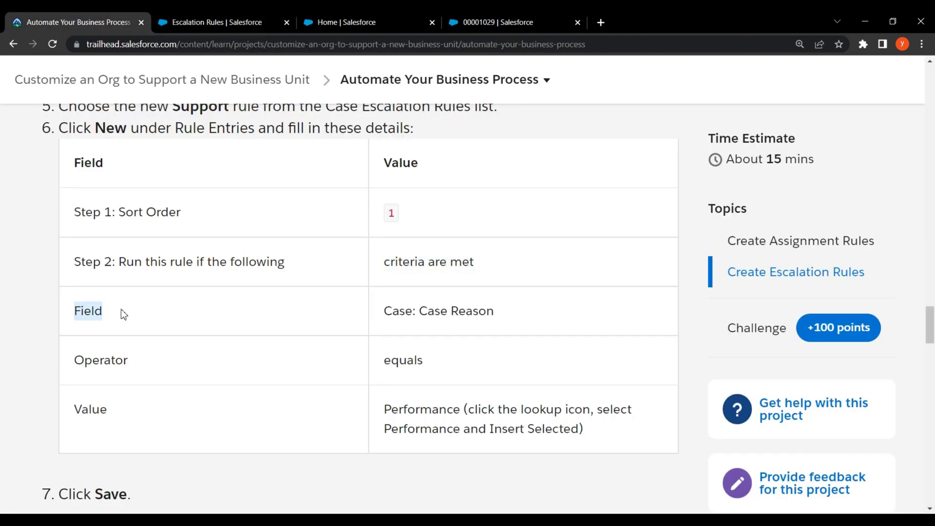
pyautogui.moveTo(384, 314); pyautogui.dragTo(508, 321)
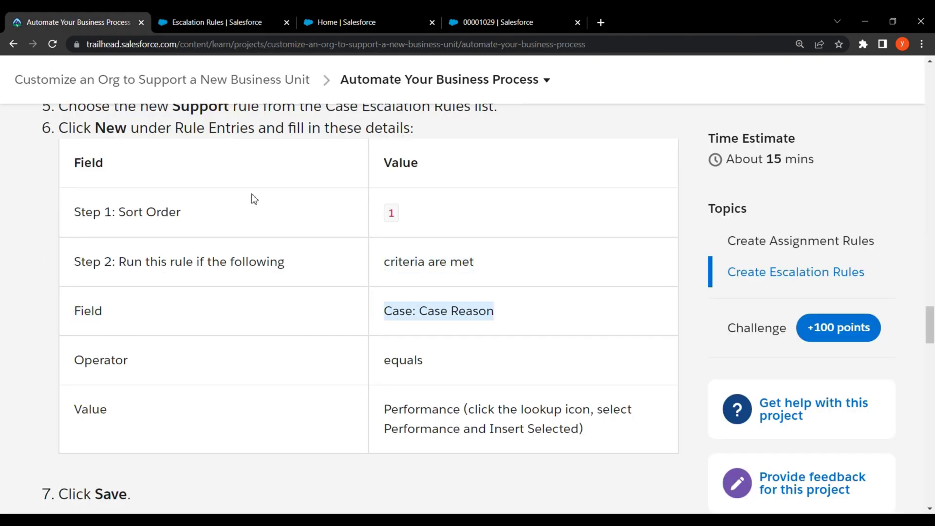
pyautogui.click(217, 22)
pyautogui.scroll(-3, 242, 305)
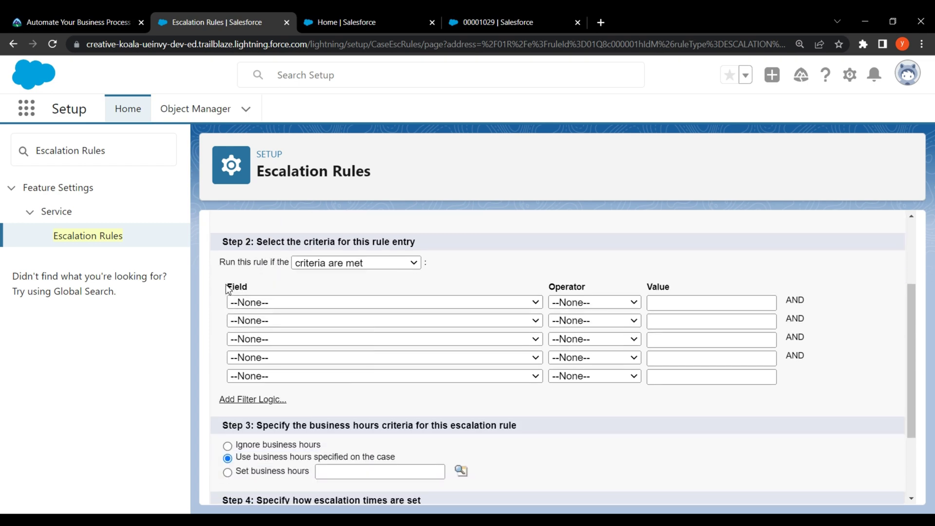
pyautogui.moveTo(228, 289); pyautogui.dragTo(254, 299)
pyautogui.click(257, 303)
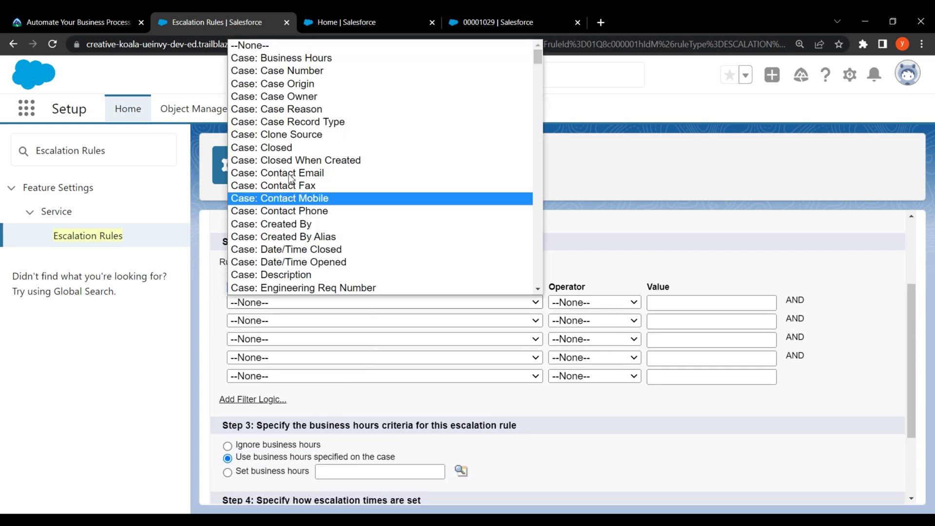
pyautogui.click(277, 109)
# Read Trailhead's Operator row and set the Case Reason criterion's operator to equals in Salesforce
pyautogui.click(115, 14)
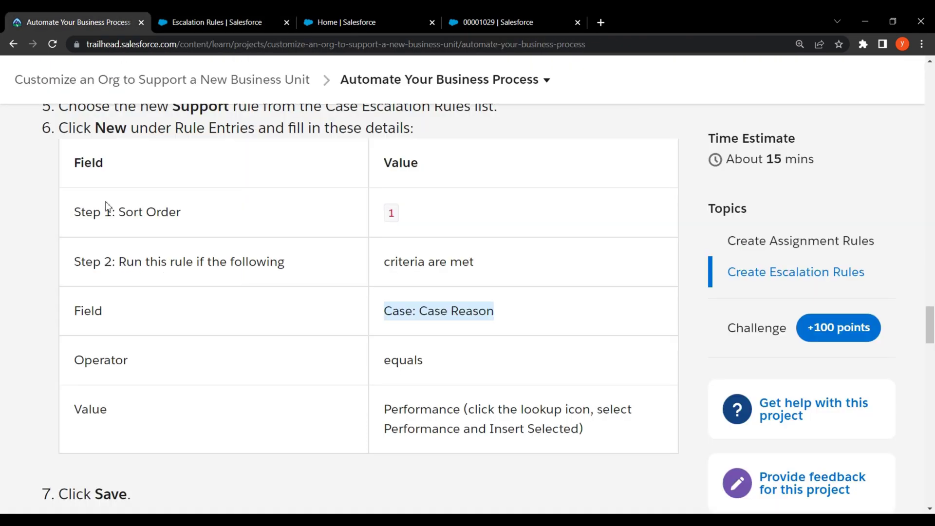
pyautogui.moveTo(68, 371); pyautogui.dragTo(151, 367)
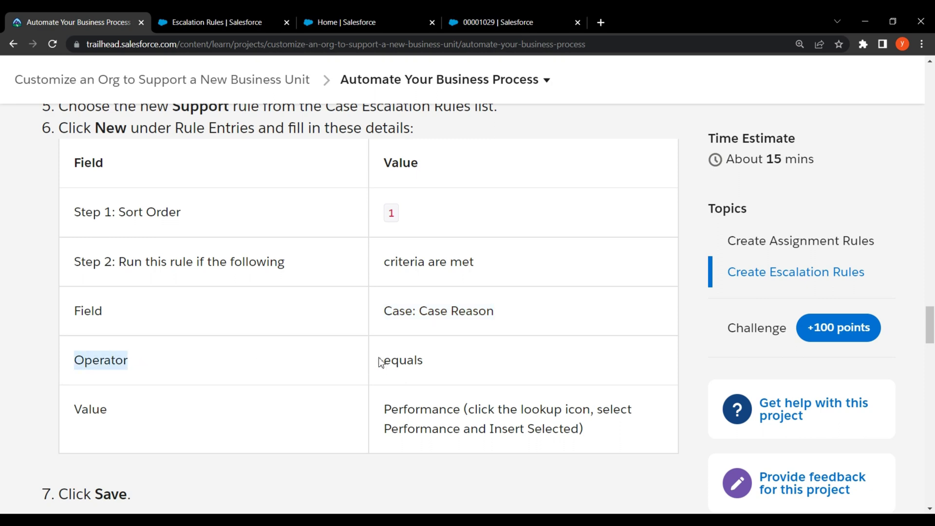
pyautogui.moveTo(380, 363); pyautogui.dragTo(432, 357)
pyautogui.click(235, 23)
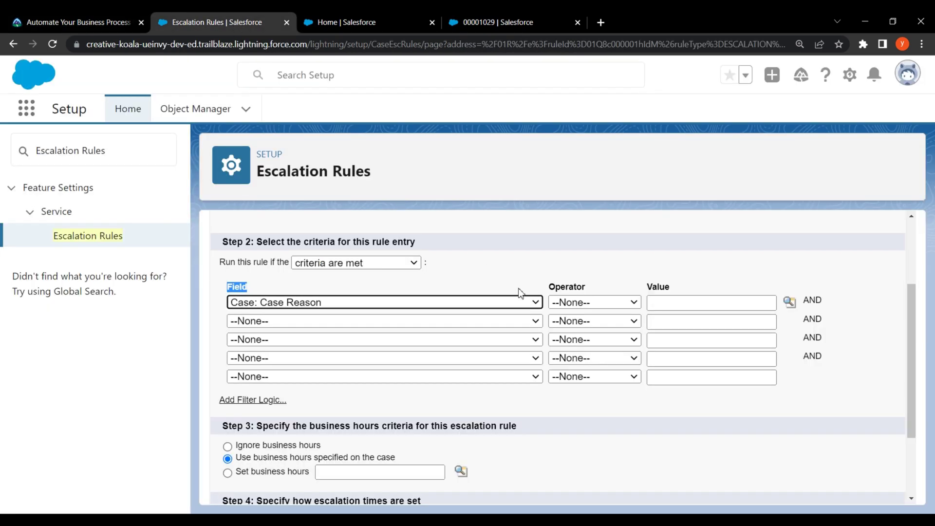
pyautogui.moveTo(551, 291); pyautogui.dragTo(594, 294)
pyautogui.click(595, 302)
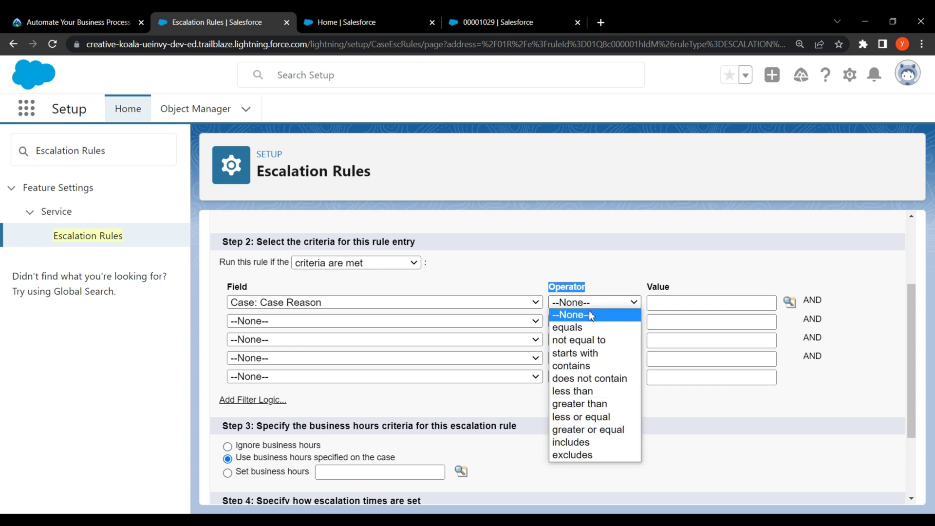
pyautogui.click(585, 328)
pyautogui.click(492, 273)
# Read Trailhead's Value row and set the Case Reason criterion's value to Performance through the lookup in Salesforce
pyautogui.click(95, 14)
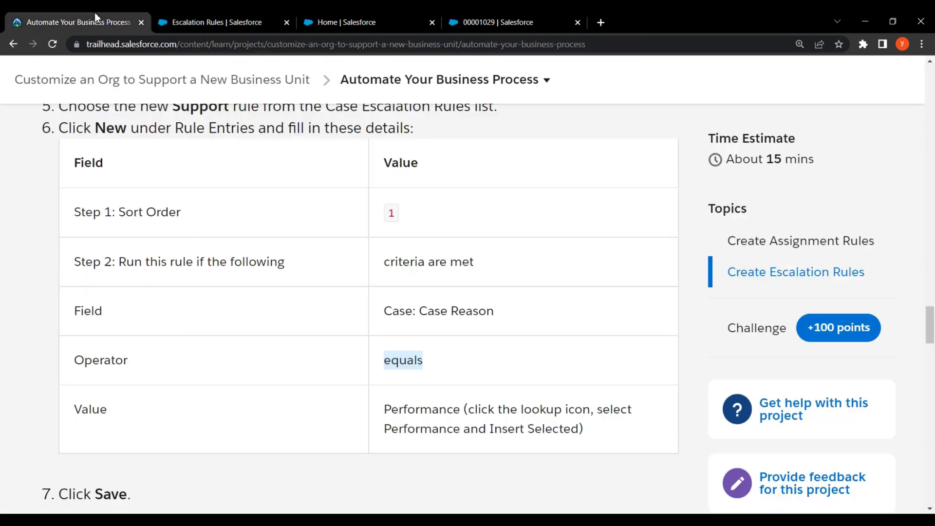
pyautogui.scroll(-1, 115, 288)
pyautogui.moveTo(72, 349); pyautogui.dragTo(117, 350)
pyautogui.moveTo(381, 352); pyautogui.dragTo(635, 354)
pyautogui.moveTo(386, 370); pyautogui.dragTo(588, 382)
pyautogui.click(524, 409)
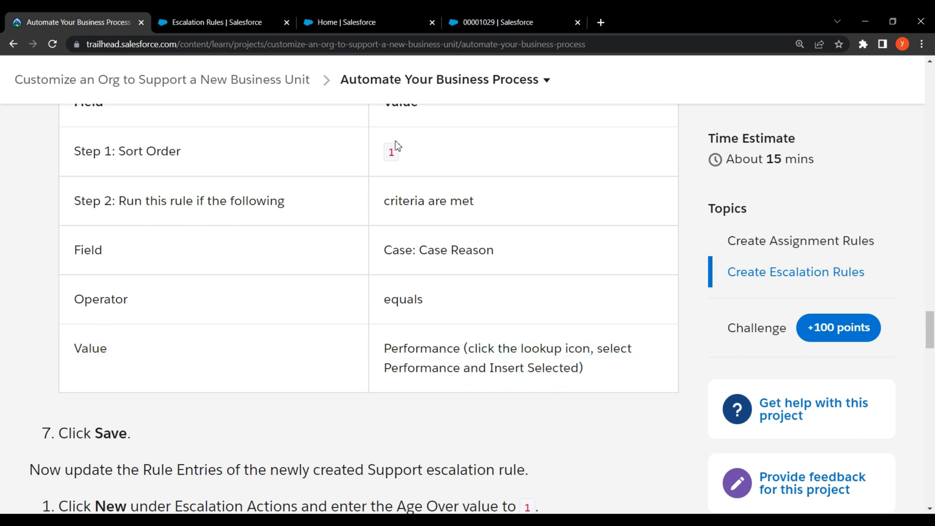
pyautogui.click(194, 16)
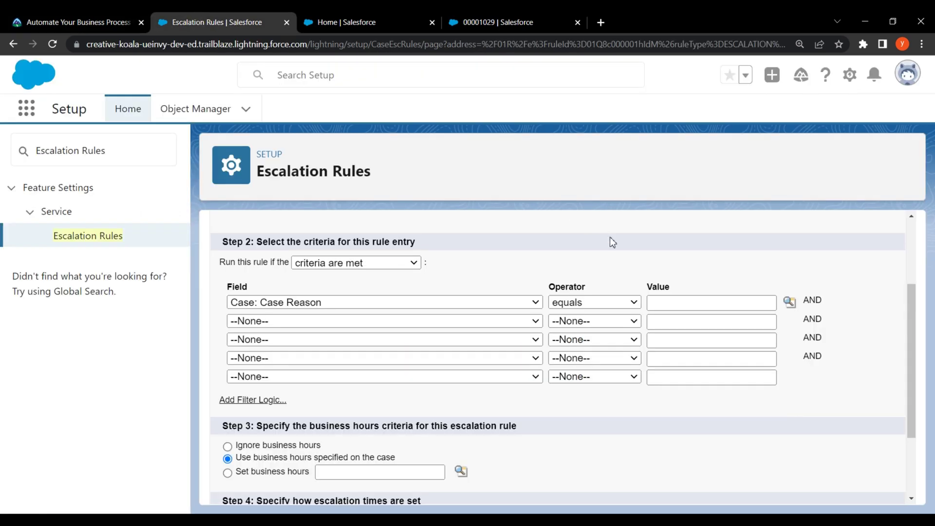
pyautogui.moveTo(645, 288); pyautogui.dragTo(678, 292)
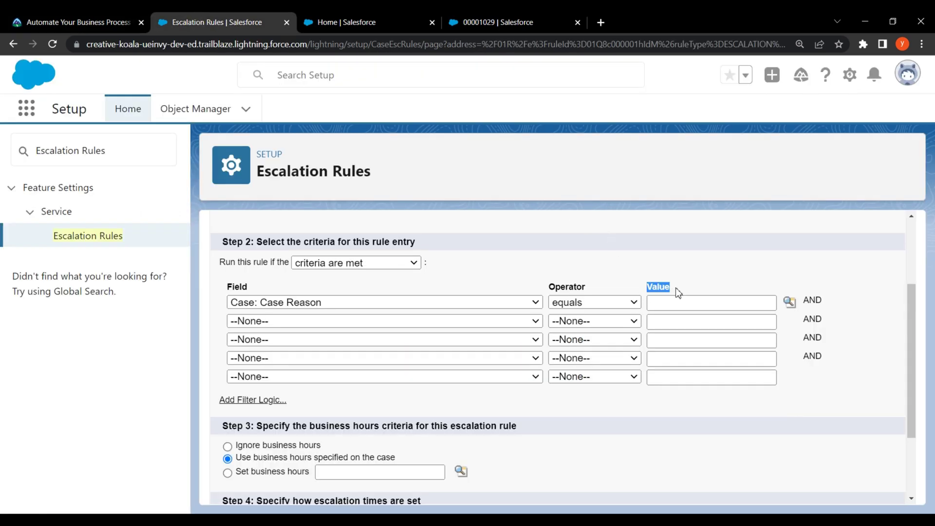
pyautogui.click(789, 302)
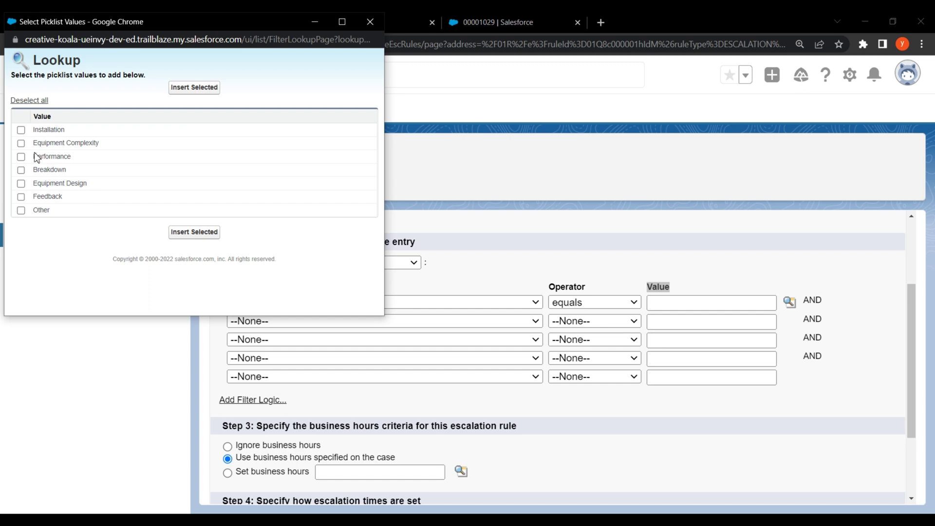
pyautogui.click(190, 232)
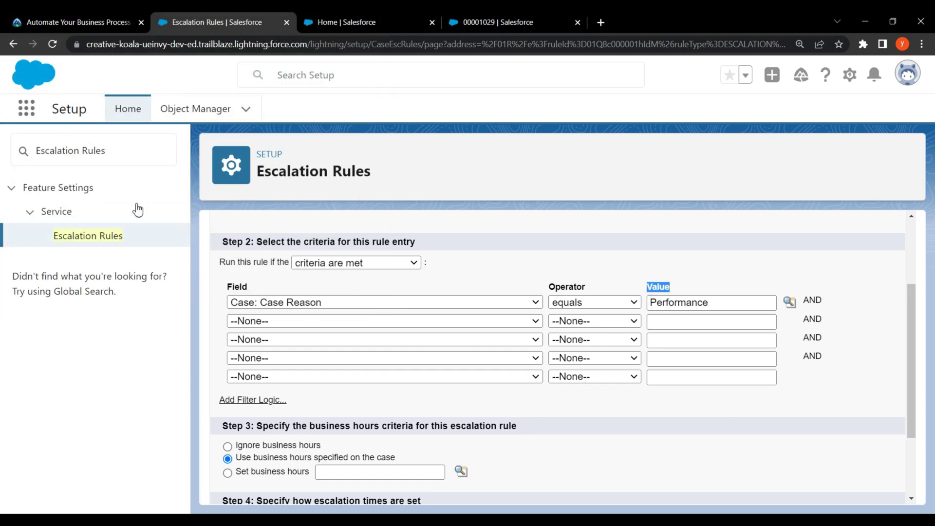
# Check Trailhead's step 7 and save the Support rule entry in Salesforce
pyautogui.click(51, 20)
pyautogui.scroll(-1, 103, 293)
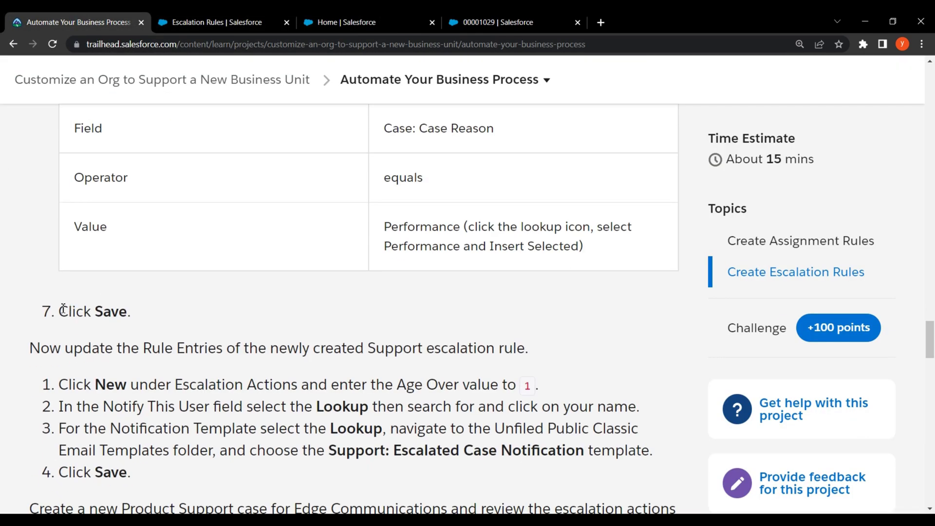
pyautogui.moveTo(59, 311); pyautogui.dragTo(119, 311)
pyautogui.click(219, 22)
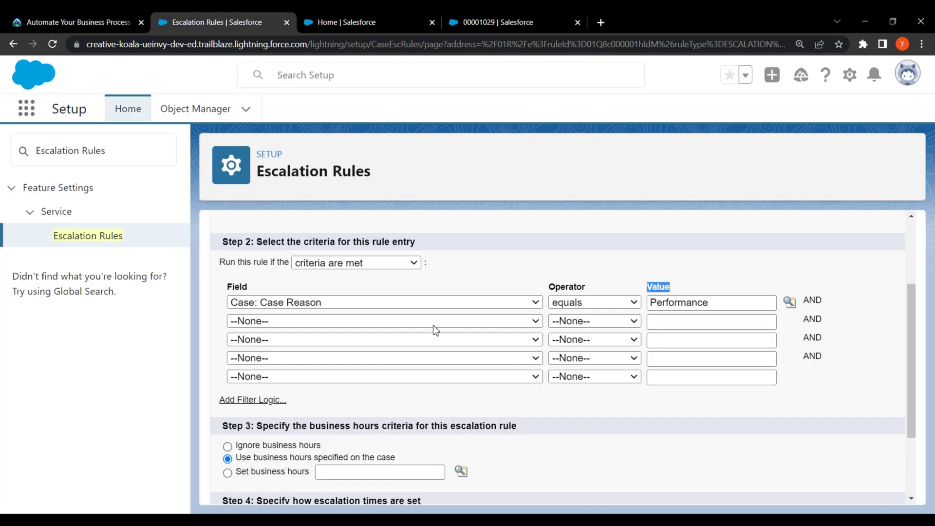
pyautogui.scroll(-3, 434, 329)
pyautogui.click(433, 483)
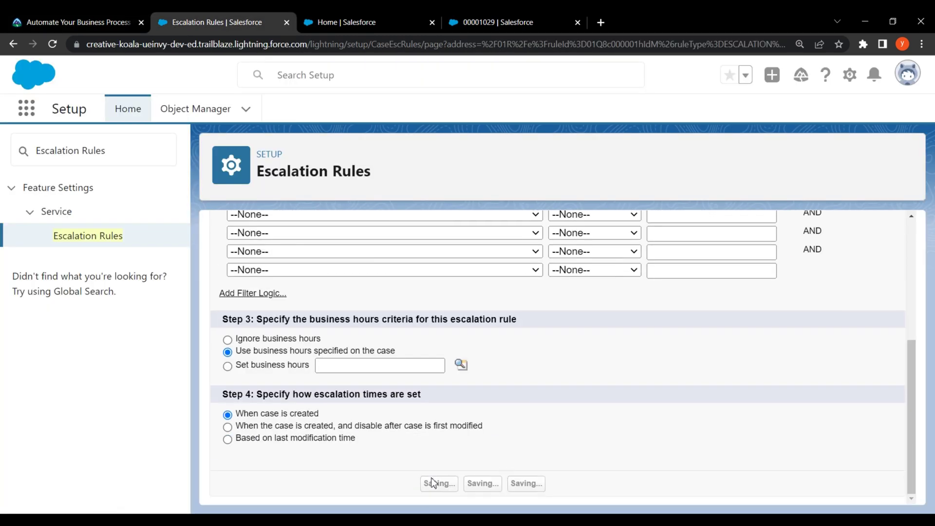
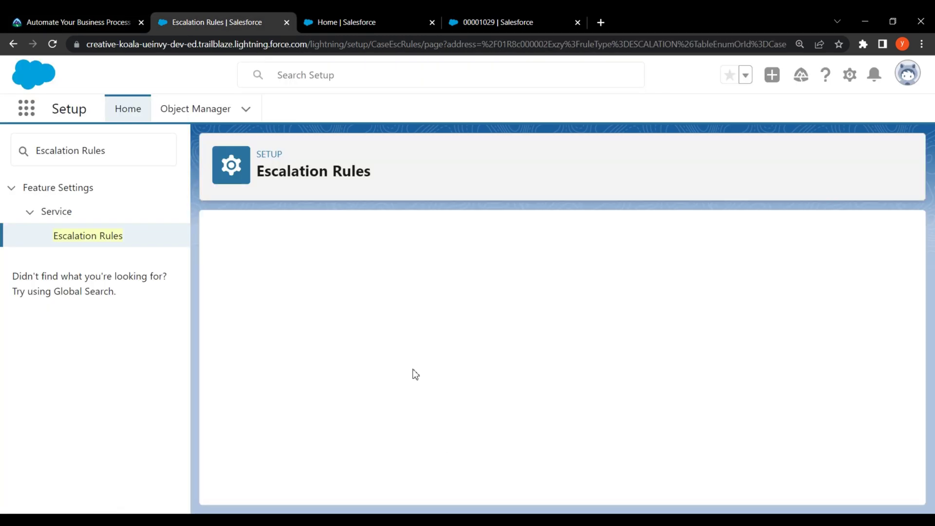
# Read Trailhead's first escalation action instruction and create a new escalation action with Age Over 1 for the Support rule entry in Salesforce
pyautogui.click(74, 22)
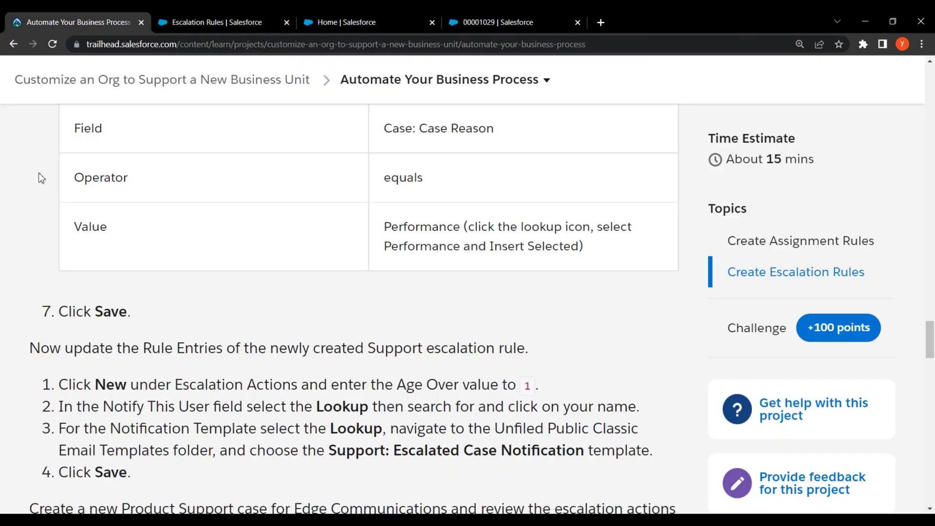
pyautogui.scroll(-3, 66, 194)
pyautogui.moveTo(18, 165); pyautogui.dragTo(530, 160)
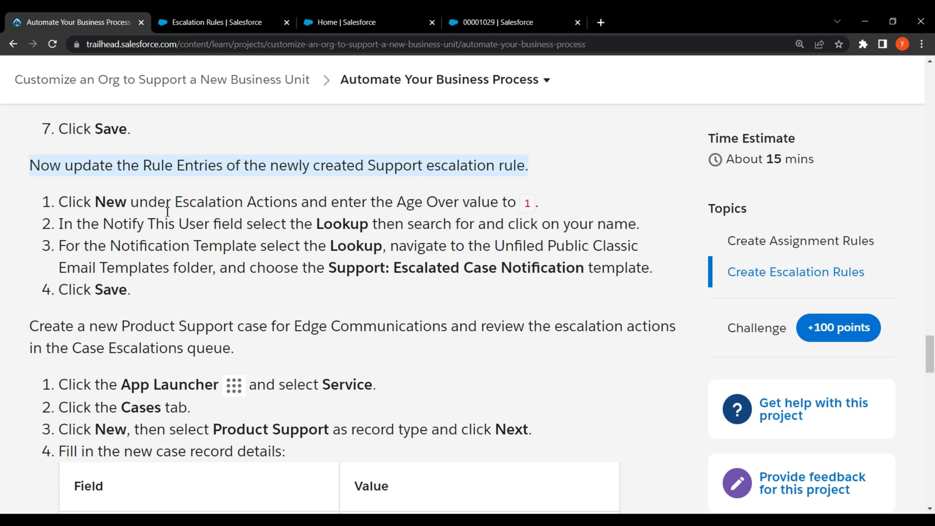
pyautogui.moveTo(61, 205); pyautogui.dragTo(520, 203)
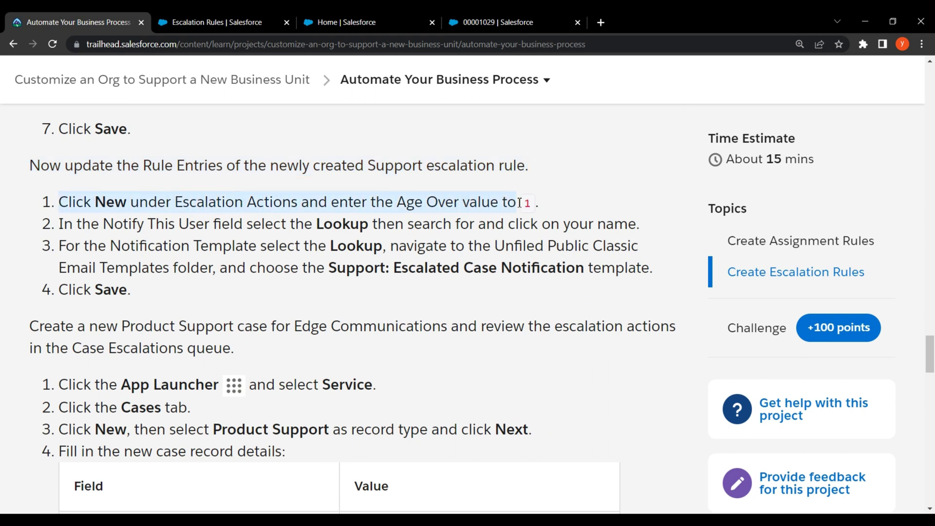
pyautogui.click(322, 178)
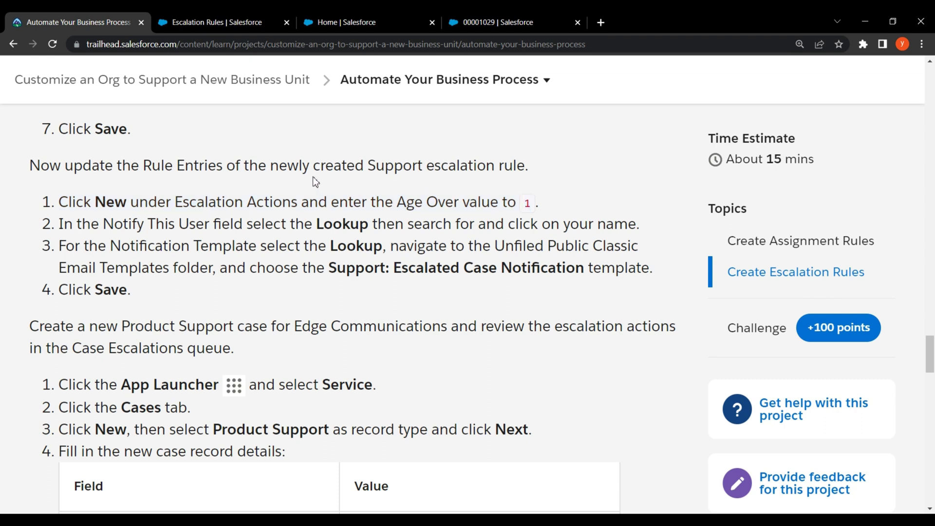
pyautogui.click(238, 14)
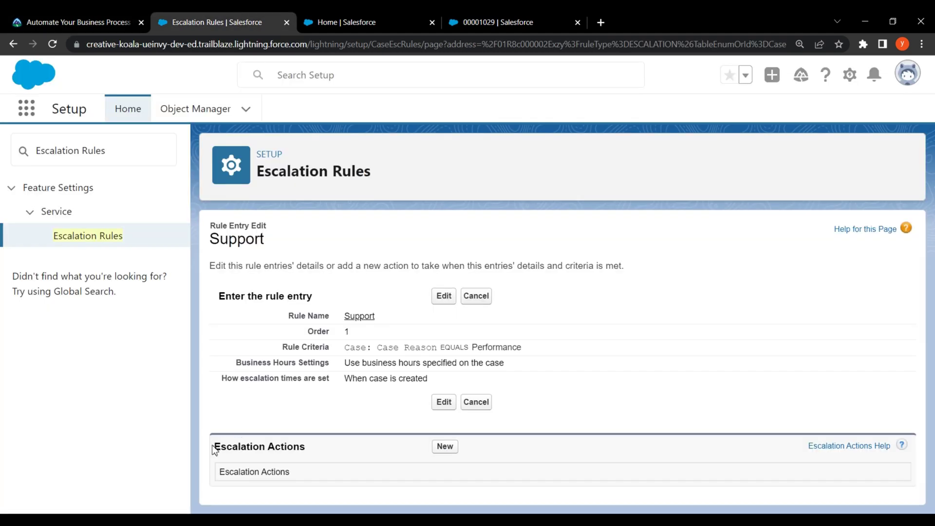
pyautogui.moveTo(213, 449); pyautogui.dragTo(319, 451)
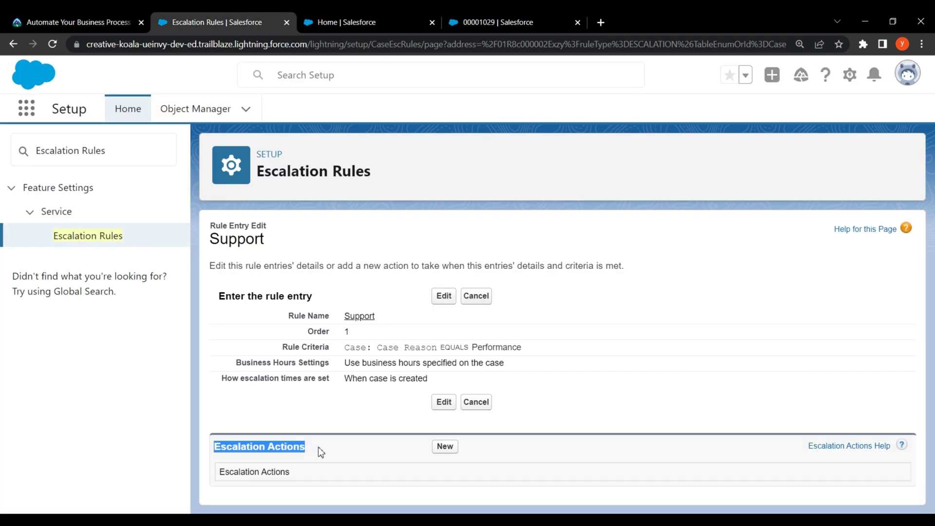
pyautogui.click(445, 447)
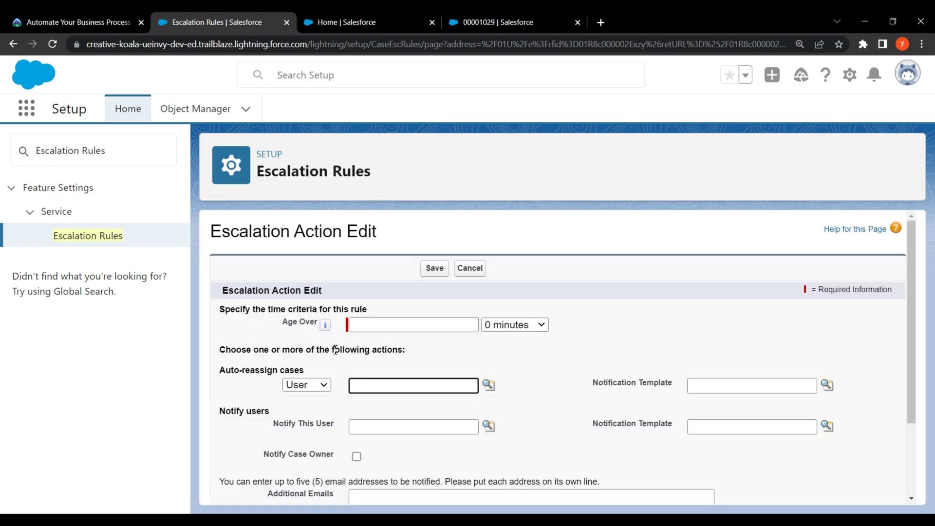
pyautogui.moveTo(276, 325); pyautogui.dragTo(336, 324)
pyautogui.click(382, 325)
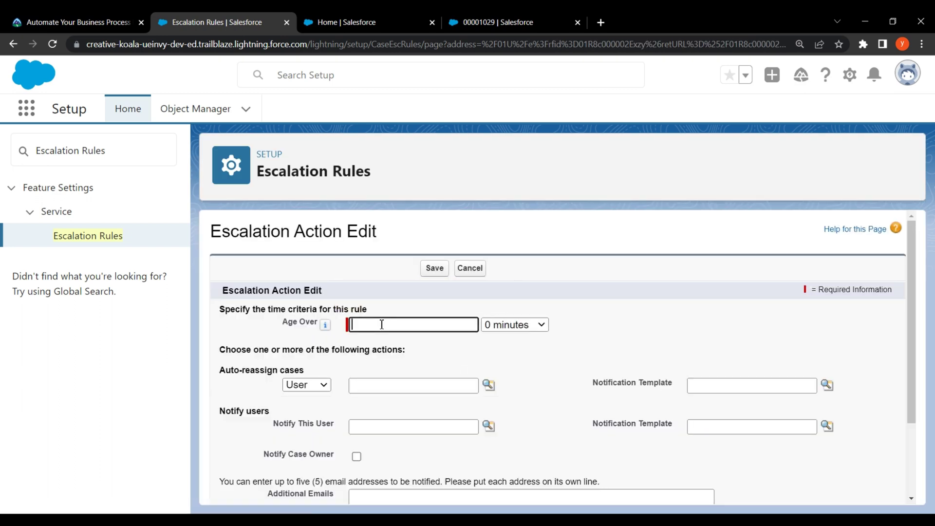
# Read Trailhead's Notify This User instruction and look up your own user for that field in the Salesforce escalation action
pyautogui.click(55, 20)
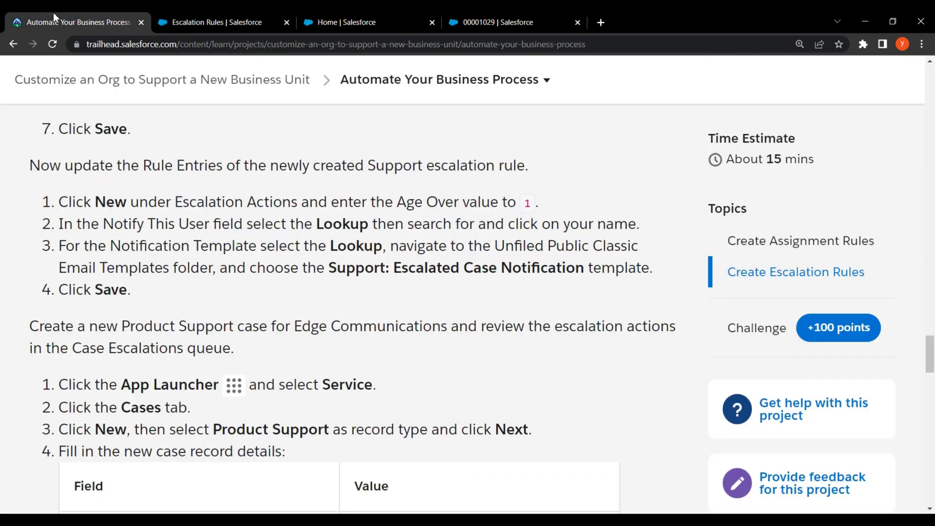
pyautogui.moveTo(57, 226); pyautogui.dragTo(639, 225)
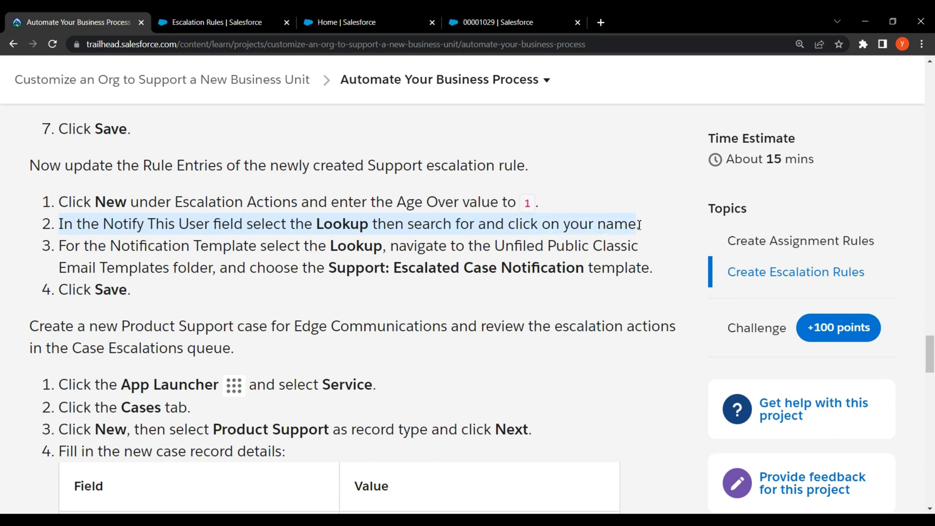
pyautogui.click(609, 189)
pyautogui.click(196, 19)
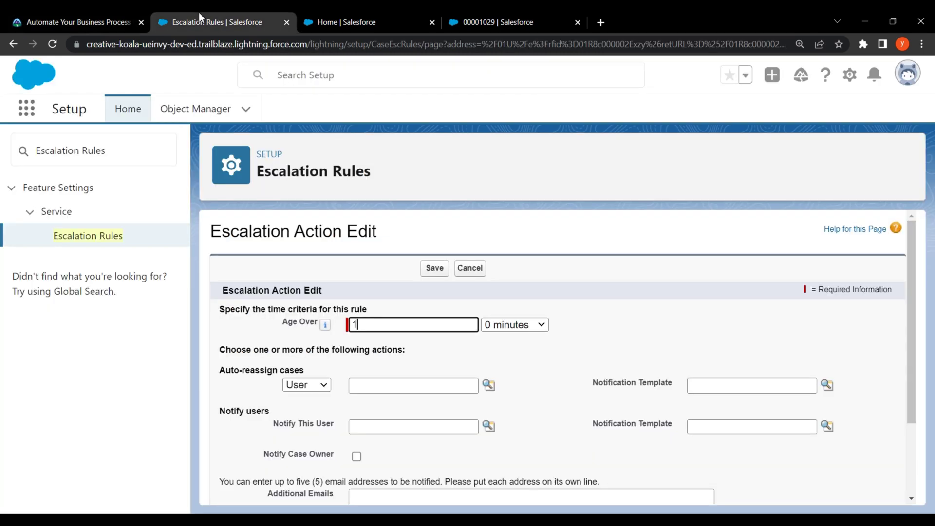
pyautogui.scroll(-1, 271, 281)
pyautogui.moveTo(219, 351); pyautogui.dragTo(481, 388)
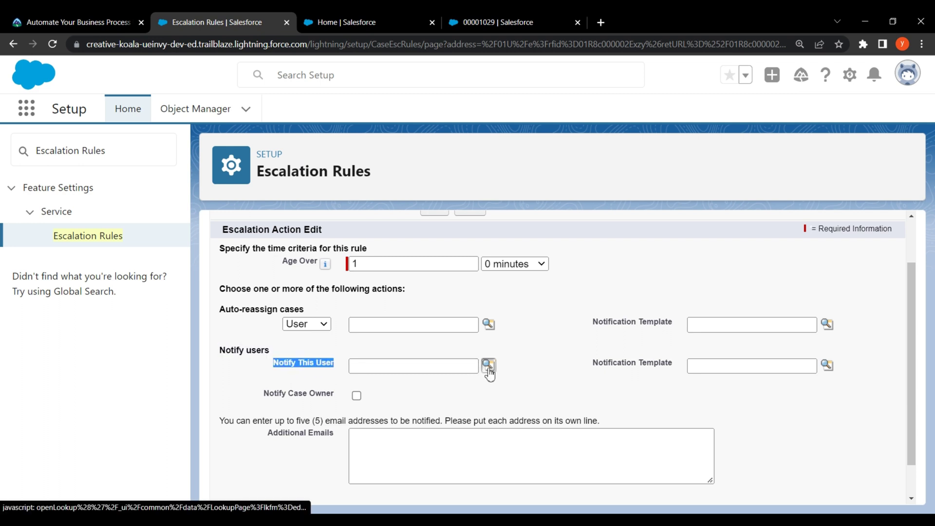
pyautogui.click(488, 364)
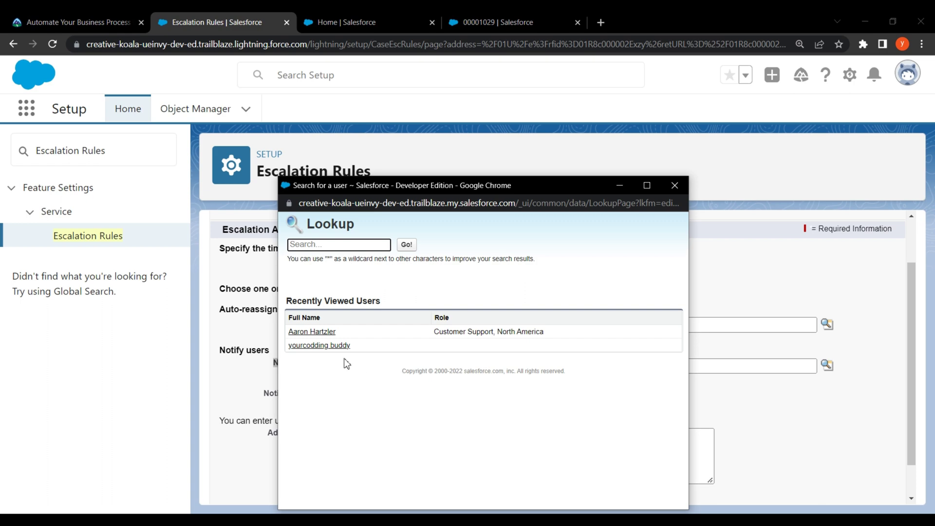
pyautogui.click(319, 345)
# Read Trailhead's Notification Template instruction and set the notified user's template to Support: Escalated Case Notification in Salesforce
pyautogui.click(29, 22)
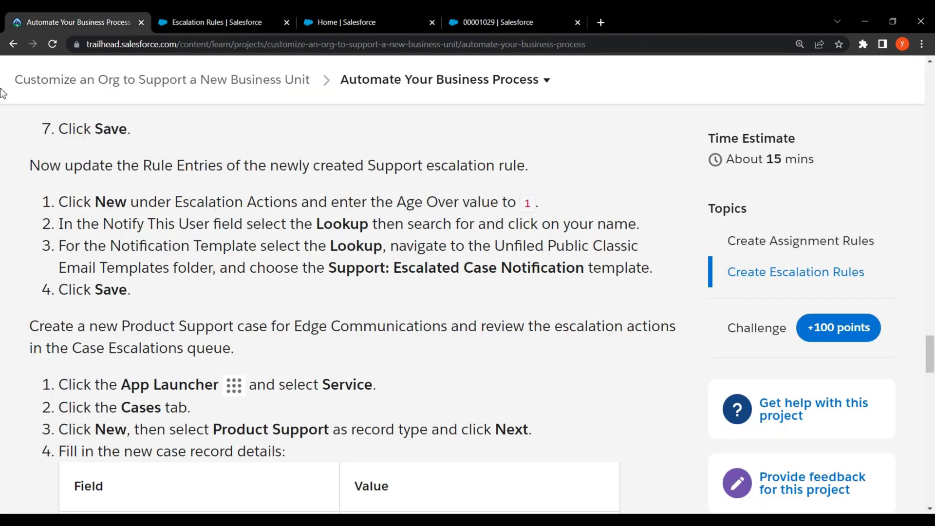
pyautogui.moveTo(56, 246); pyautogui.dragTo(640, 246)
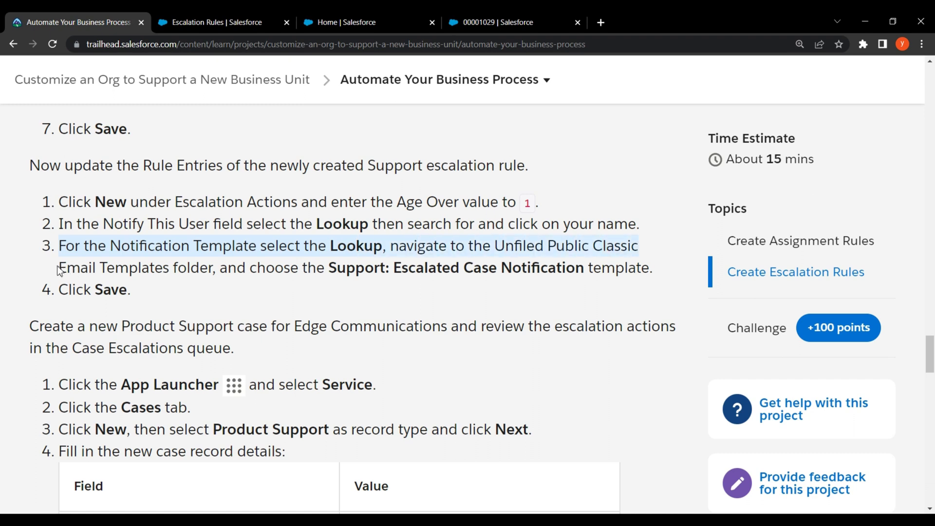
pyautogui.moveTo(59, 270); pyautogui.dragTo(654, 270)
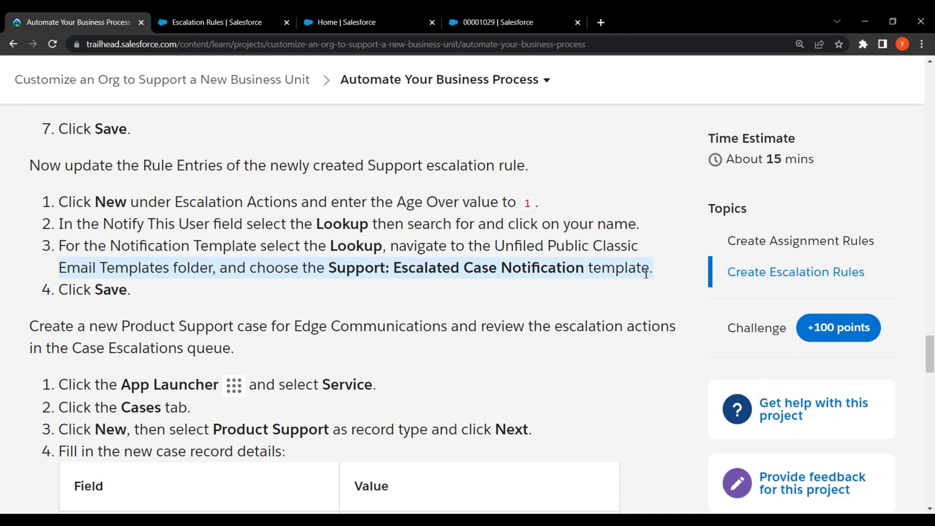
pyautogui.click(470, 298)
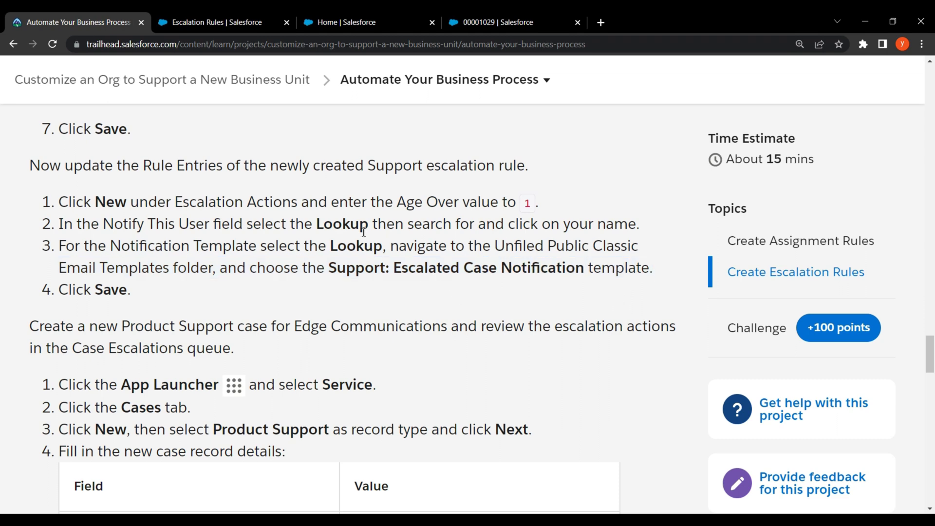
pyautogui.click(214, 15)
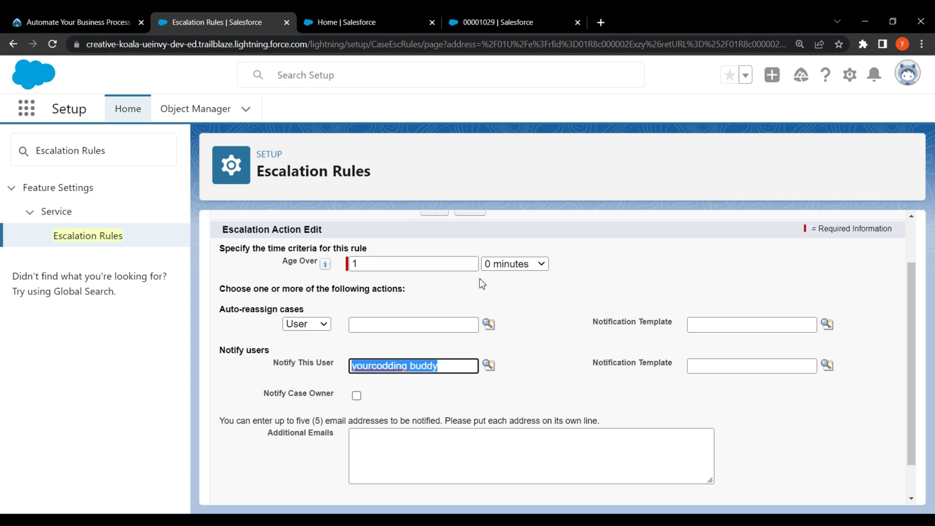
pyautogui.moveTo(588, 368); pyautogui.dragTo(686, 366)
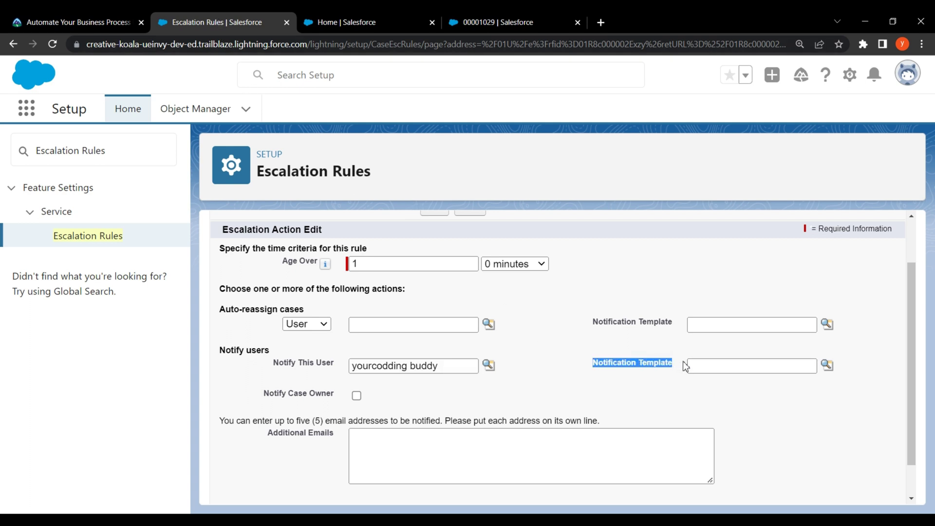
pyautogui.click(826, 364)
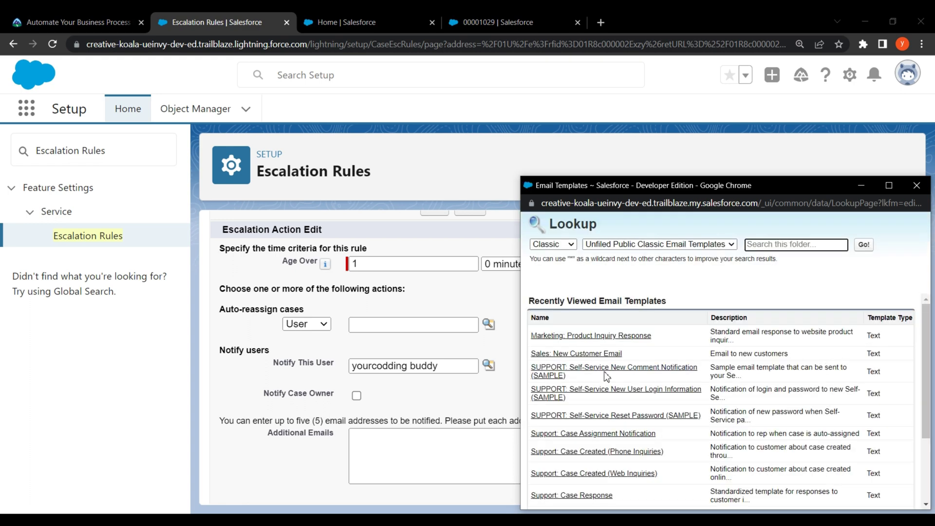
pyautogui.scroll(-2, 606, 376)
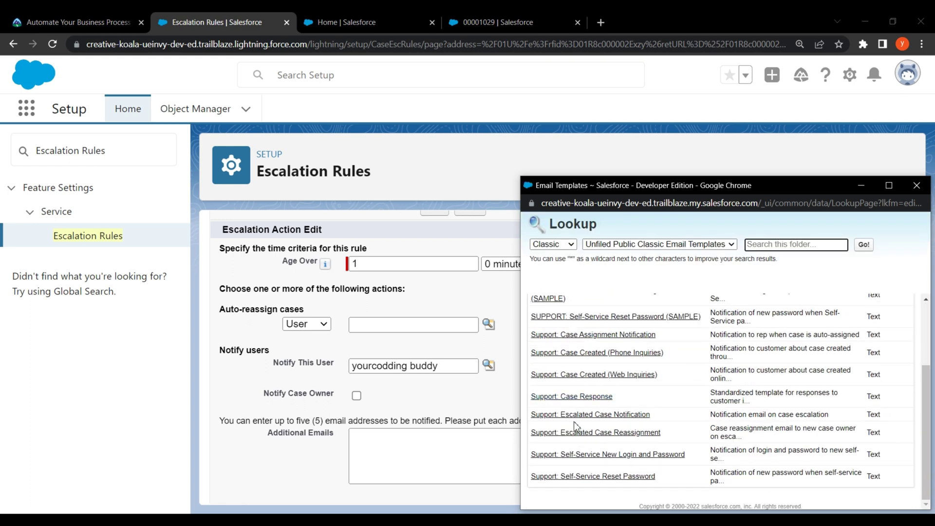
pyautogui.click(548, 414)
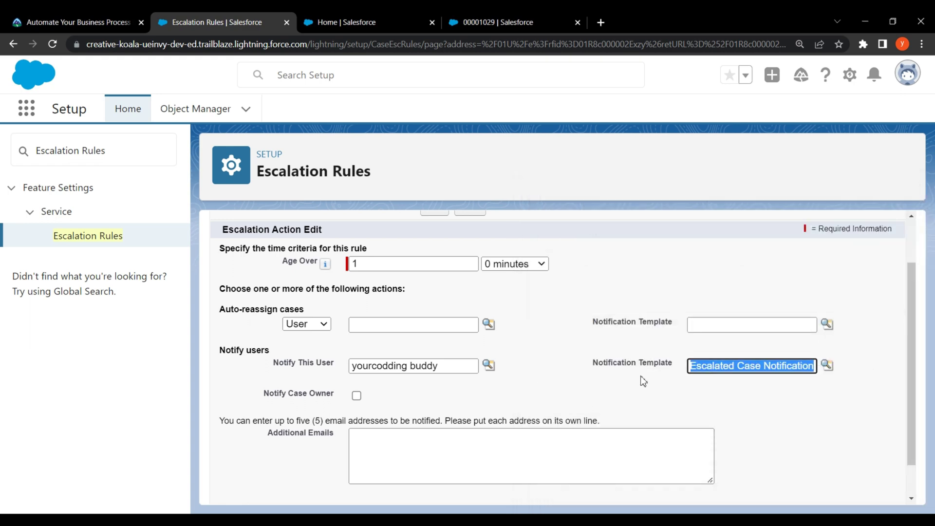
# Check Trailhead's step 4 and save the Support rule's escalation action in Salesforce
pyautogui.click(86, 16)
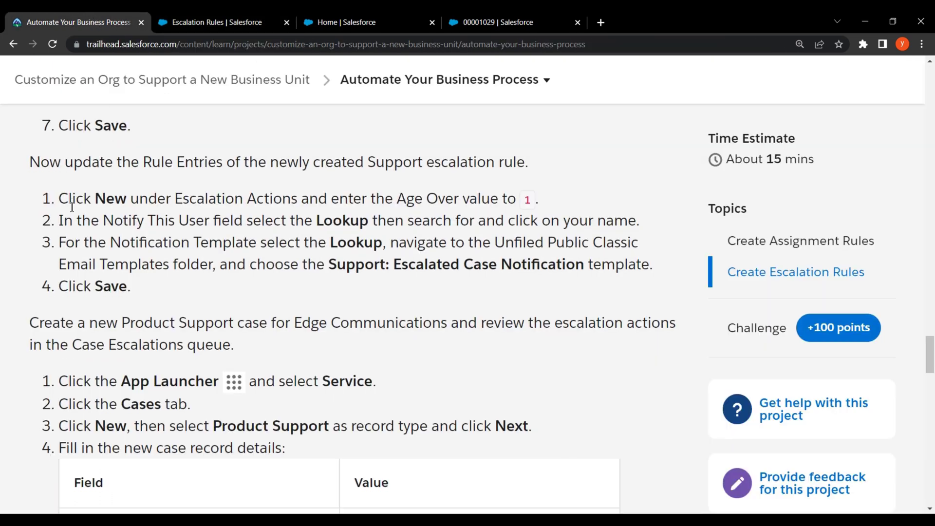
pyautogui.scroll(-1, 42, 230)
pyautogui.moveTo(58, 231); pyautogui.dragTo(133, 230)
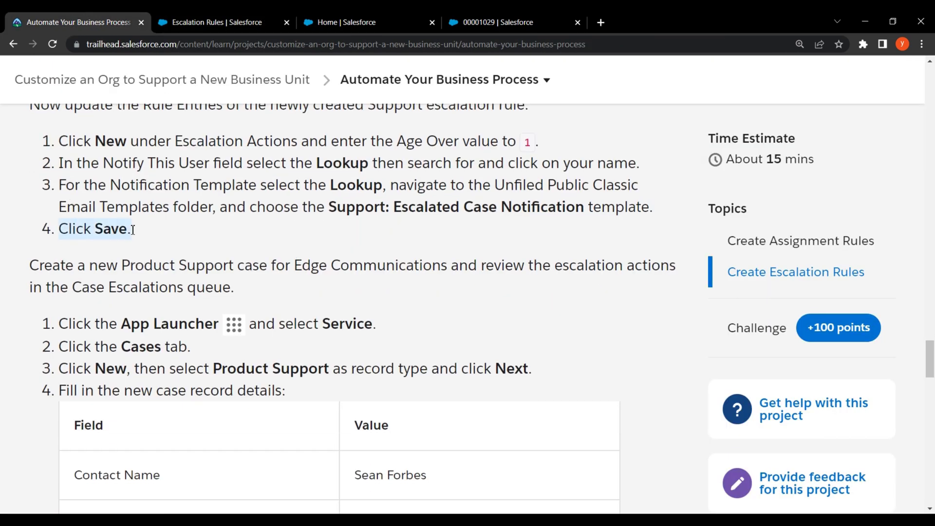
pyautogui.click(239, 248)
pyautogui.click(232, 15)
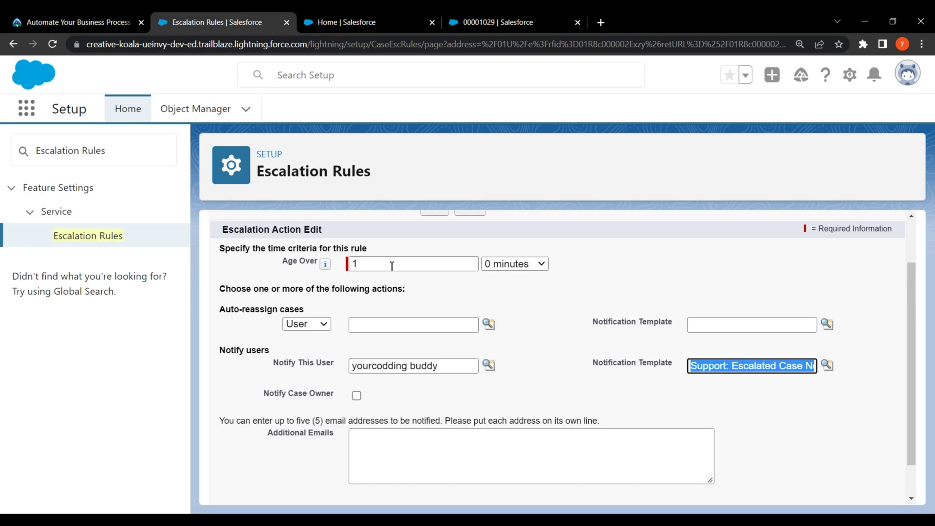
pyautogui.scroll(-1, 569, 393)
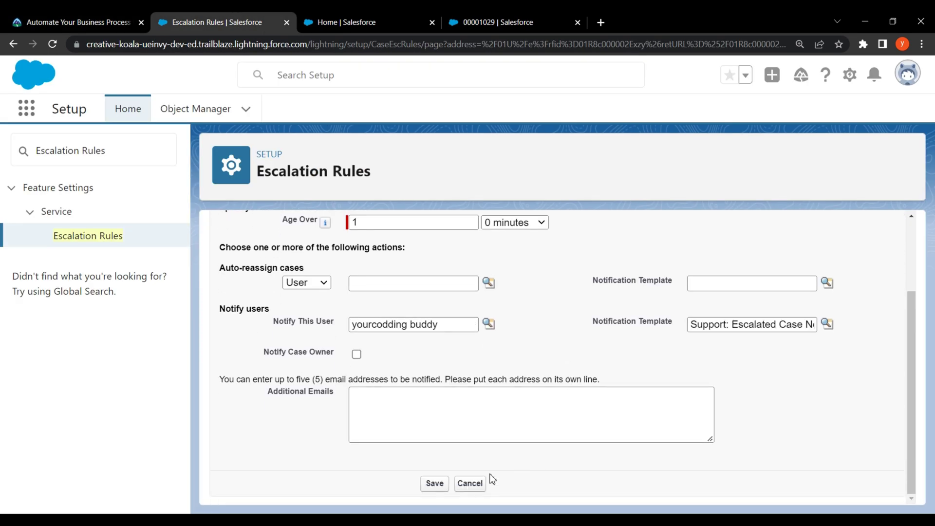
pyautogui.click(435, 483)
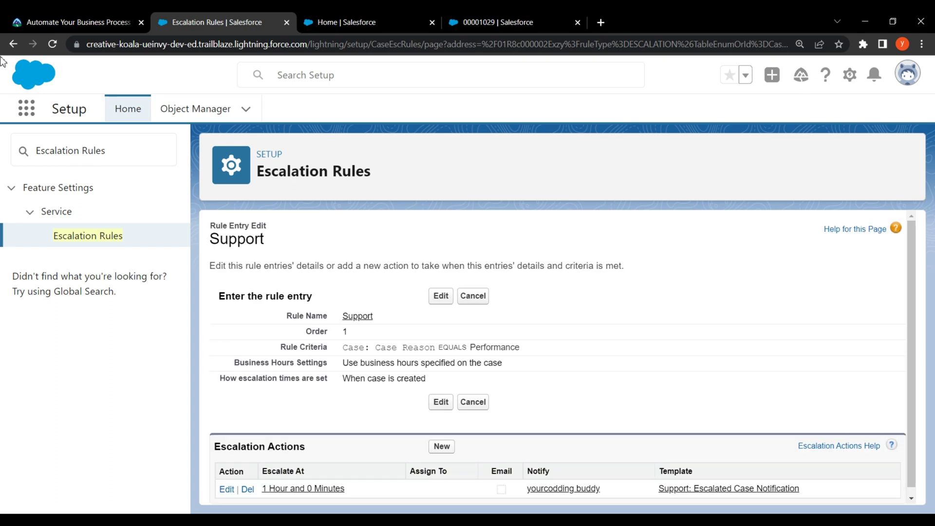
# Read Trailhead's instructions for creating a Product Support case and open the Service app in Salesforce
pyautogui.click(37, 14)
pyautogui.moveTo(23, 266); pyautogui.dragTo(666, 271)
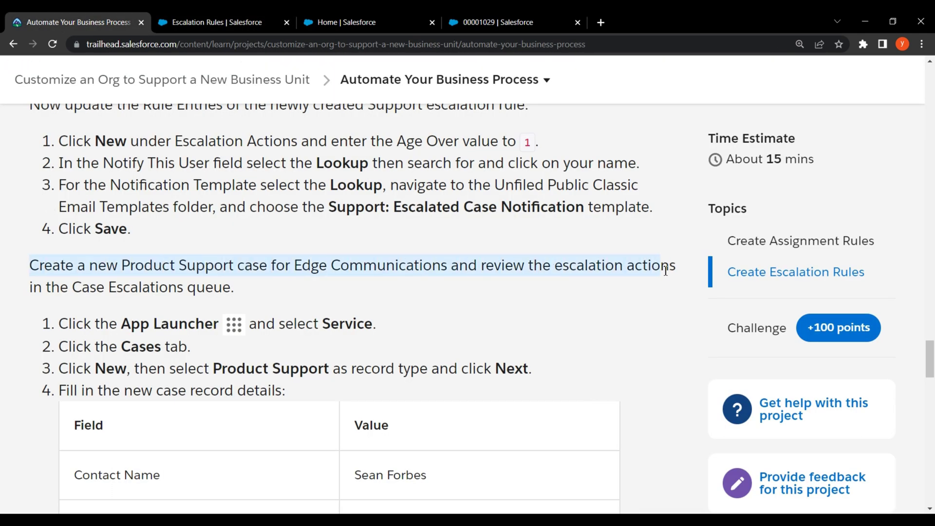
pyautogui.moveTo(26, 290); pyautogui.dragTo(232, 291)
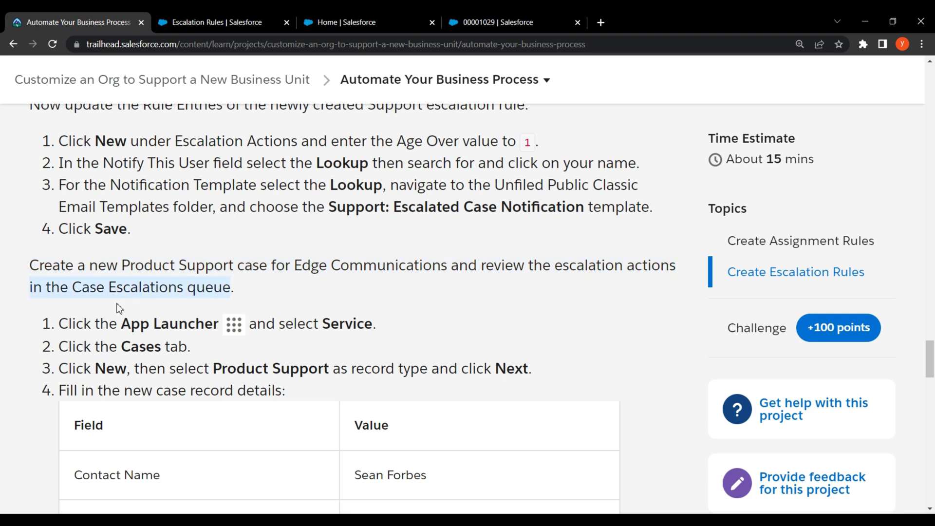
pyautogui.moveTo(61, 318); pyautogui.dragTo(441, 326)
pyautogui.click(441, 327)
pyautogui.click(216, 22)
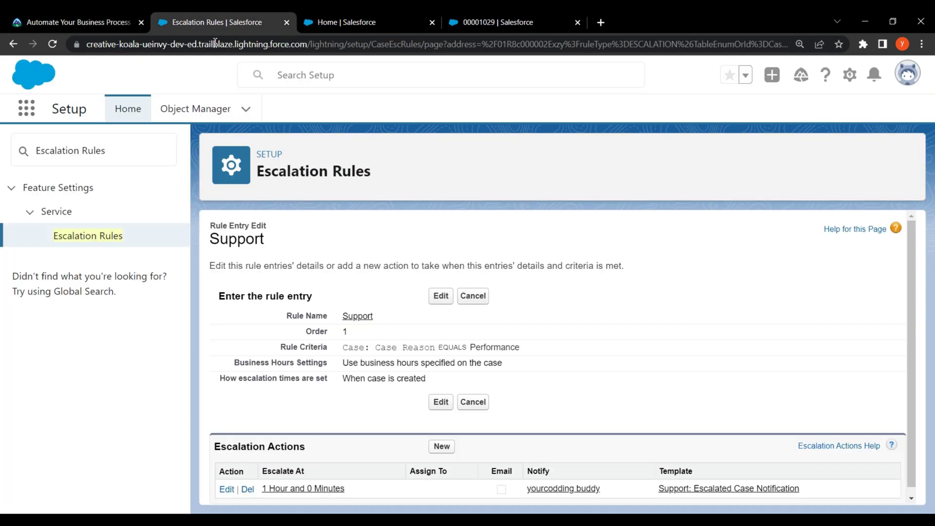
pyautogui.click(23, 119)
pyautogui.click(90, 257)
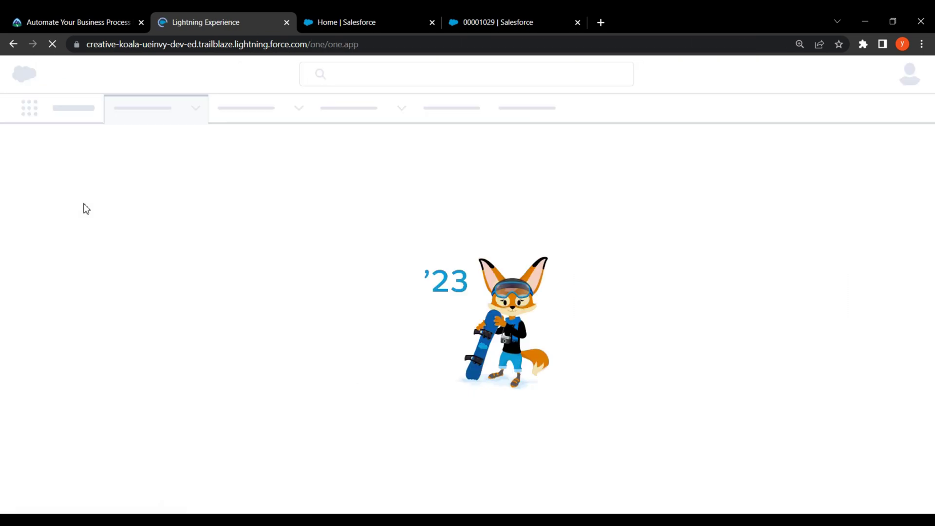
# Read Trailhead's step 2 and open the Cases list in the Salesforce Service app
pyautogui.click(74, 22)
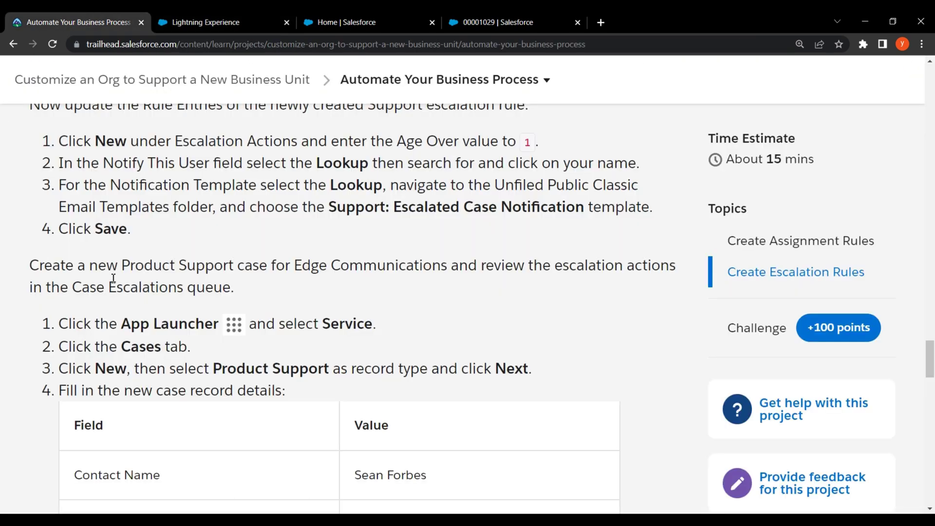
pyautogui.scroll(-2, 113, 278)
pyautogui.moveTo(61, 227); pyautogui.dragTo(192, 226)
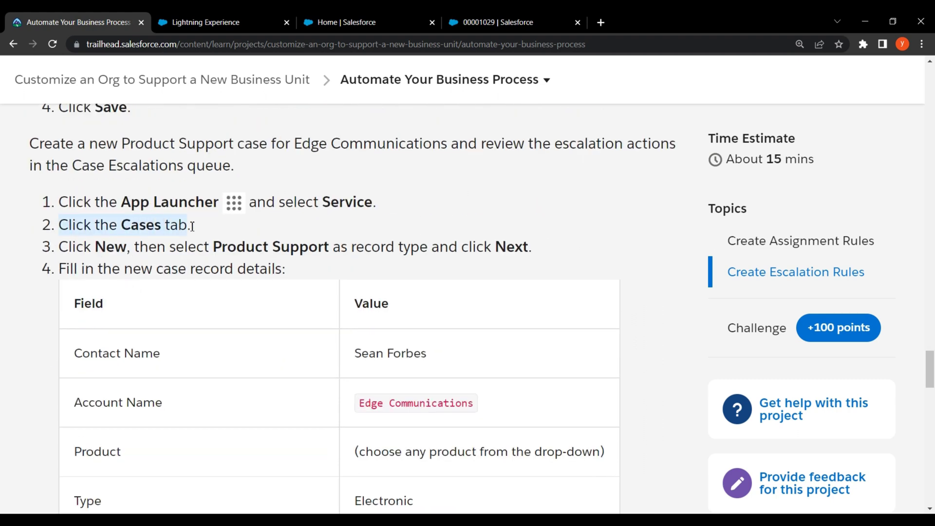
pyautogui.click(238, 227)
pyautogui.click(248, 21)
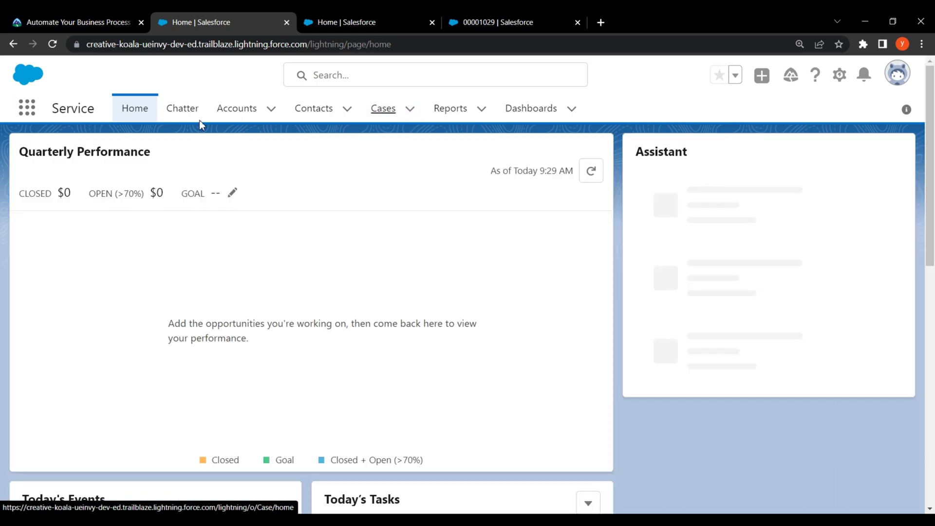
# Read Trailhead's step 3 and start a new case with the Product Support record type in Salesforce
pyautogui.click(83, 22)
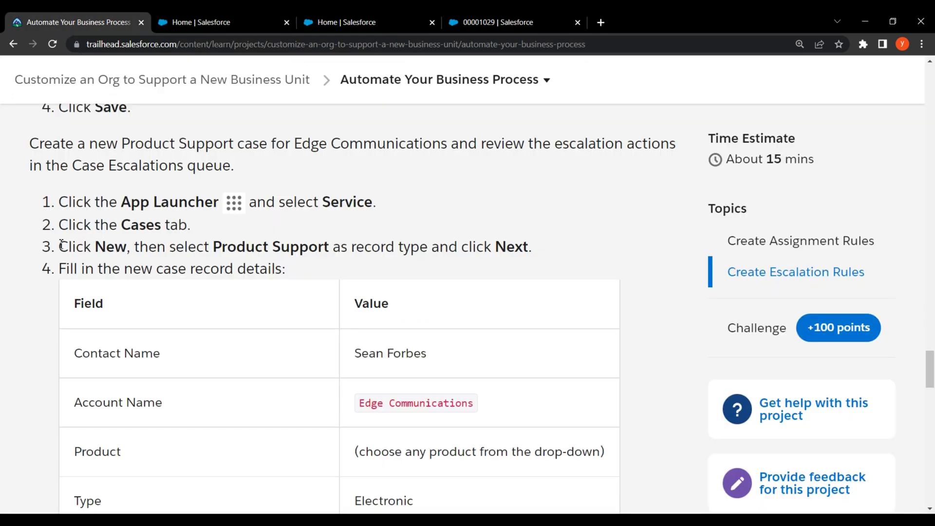
pyautogui.moveTo(60, 245); pyautogui.dragTo(453, 232)
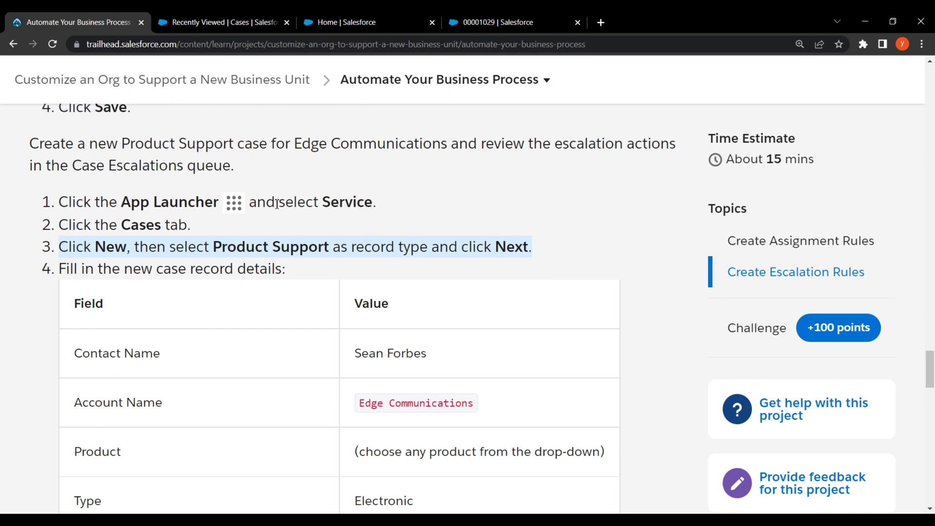
pyautogui.click(231, 13)
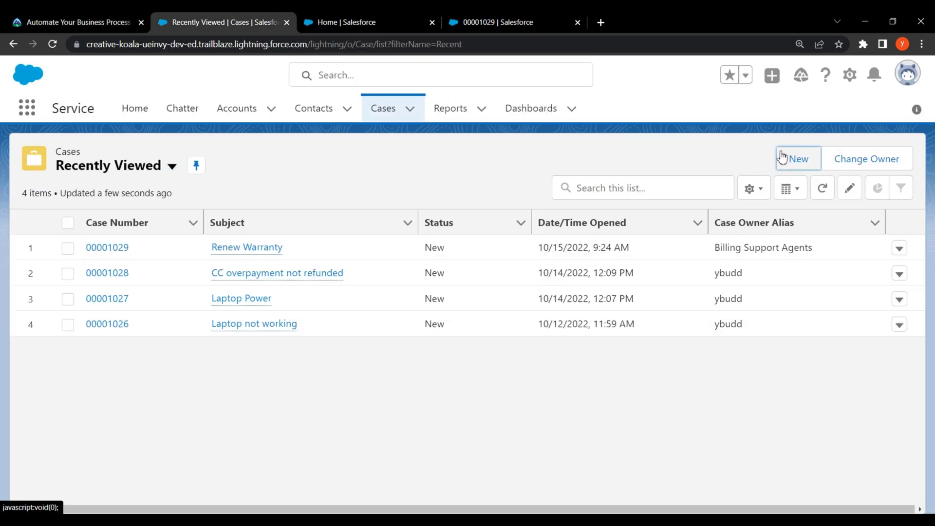
pyautogui.click(785, 160)
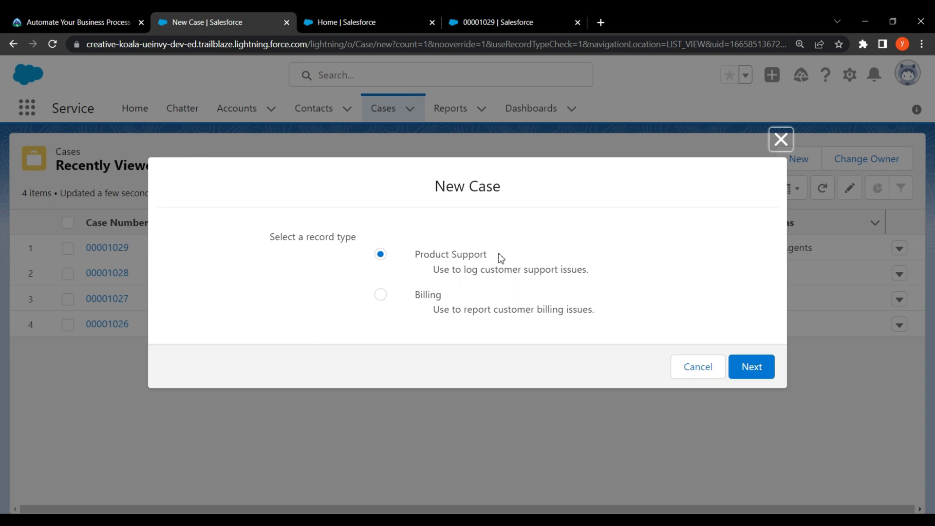
pyautogui.tripleClick(502, 258)
pyautogui.click(641, 273)
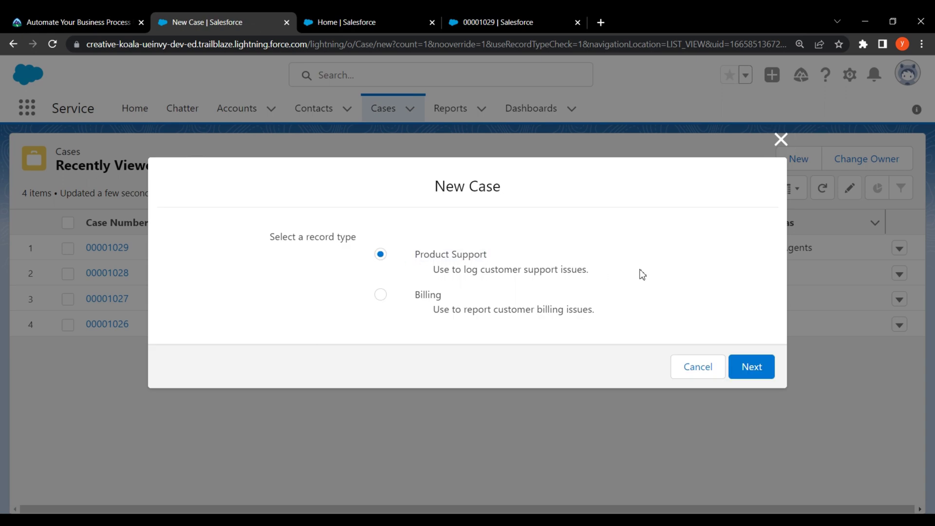
pyautogui.click(765, 369)
# Read Trailhead's step 4 and copy the Contact Name value from its case details table
pyautogui.click(39, 18)
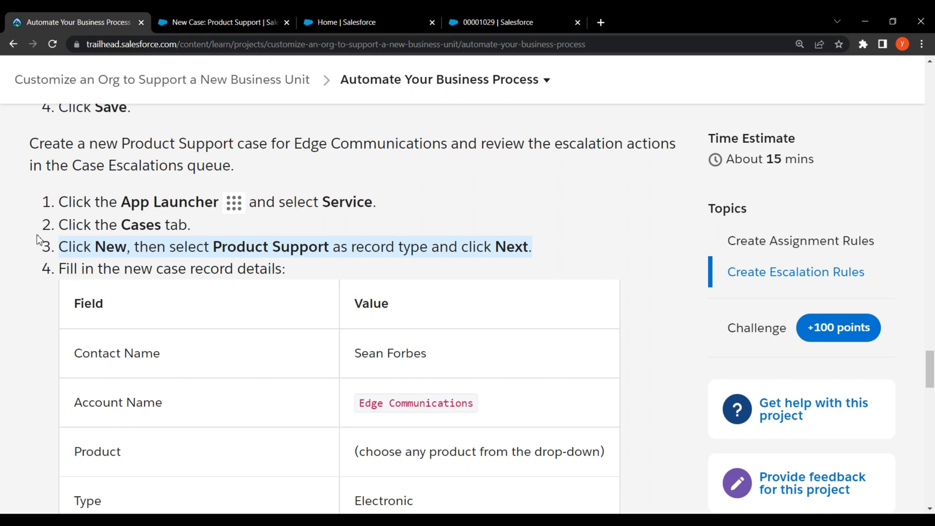
pyautogui.moveTo(59, 268); pyautogui.dragTo(271, 267)
pyautogui.click(291, 268)
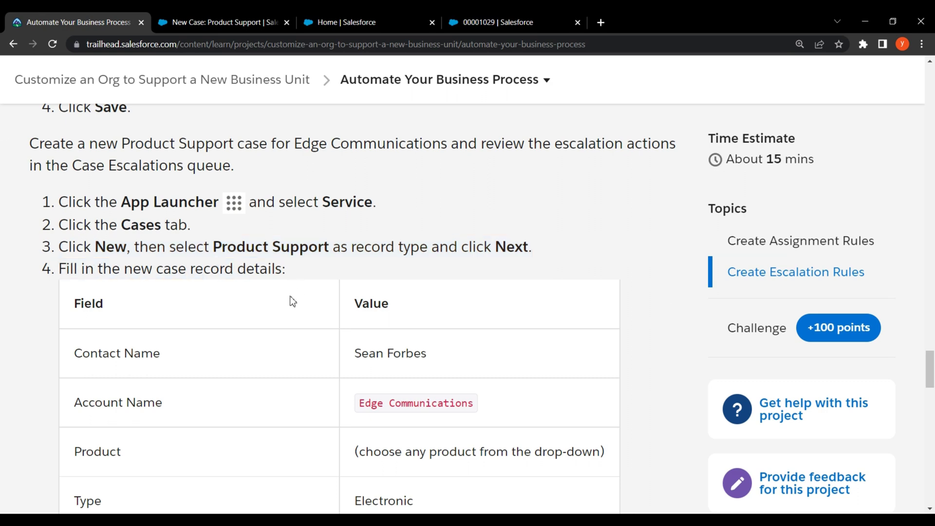
pyautogui.scroll(-2, 209, 278)
pyautogui.moveTo(71, 238); pyautogui.dragTo(171, 236)
pyautogui.moveTo(354, 234); pyautogui.dragTo(421, 238)
pyautogui.rightClick(410, 234)
pyautogui.click(419, 241)
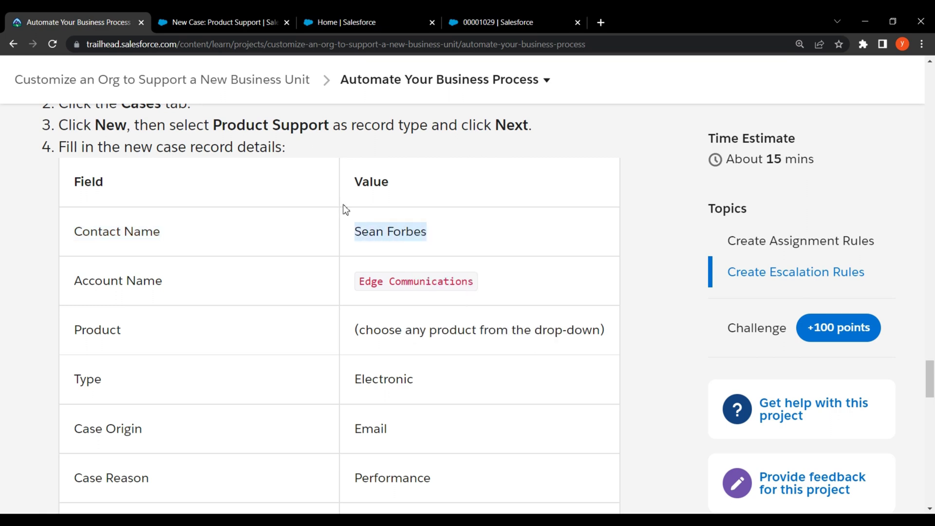
# Look up the copied contact in Salesforce and select it as the new case's Contact Name
pyautogui.click(261, 14)
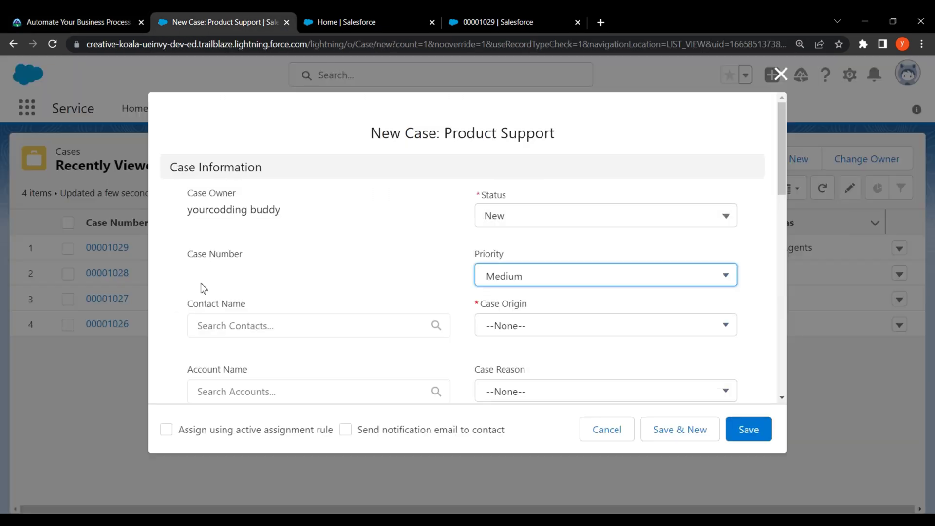
pyautogui.moveTo(190, 308); pyautogui.dragTo(250, 314)
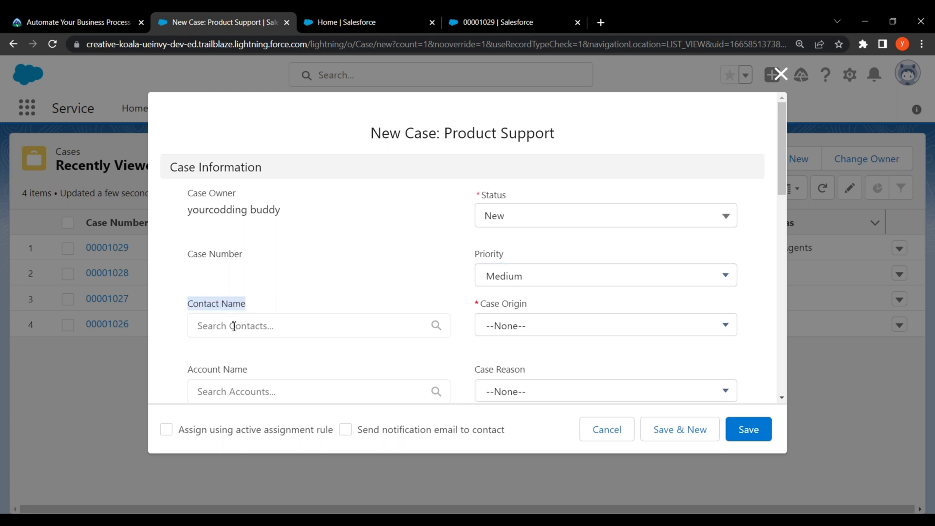
pyautogui.click(235, 326)
pyautogui.rightClick(234, 325)
pyautogui.click(267, 209)
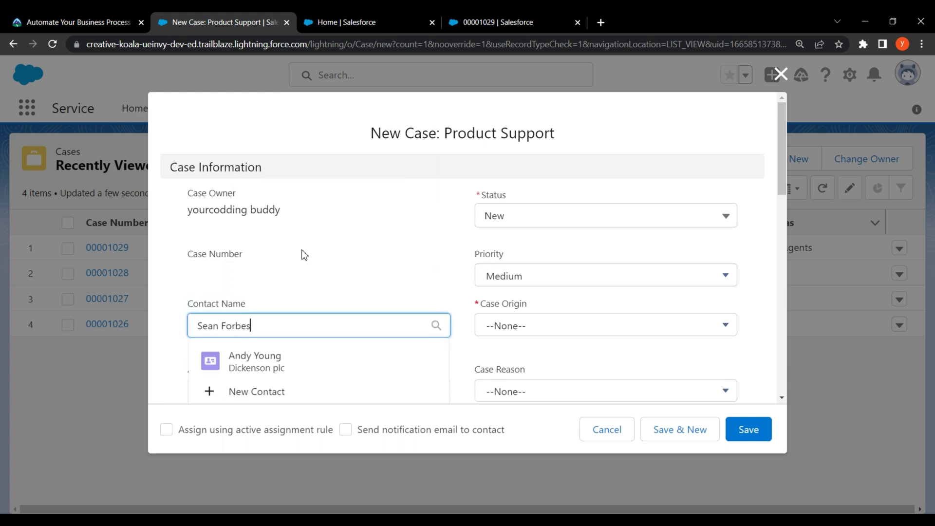
pyautogui.scroll(-1, 303, 255)
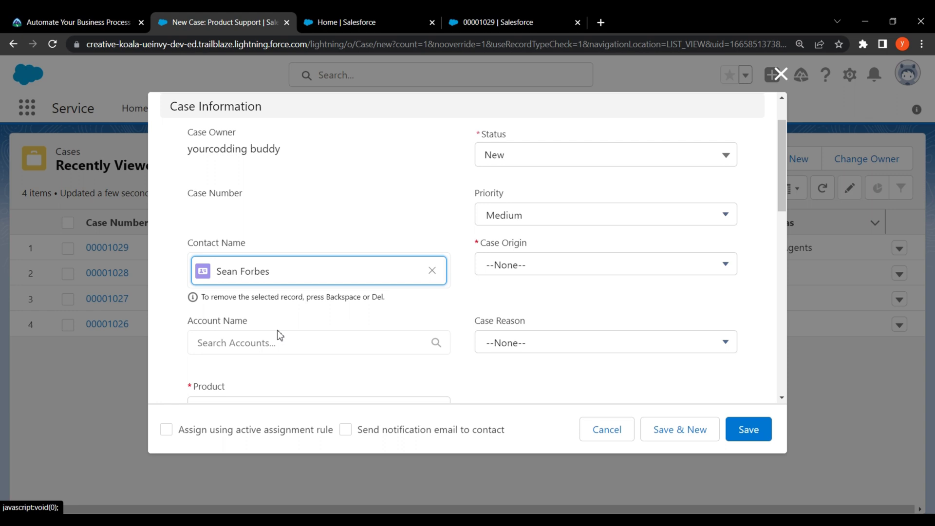
# Copy the Account Name value Edge Communications from Trailhead's case details table
pyautogui.click(65, 15)
pyautogui.moveTo(72, 281); pyautogui.dragTo(172, 284)
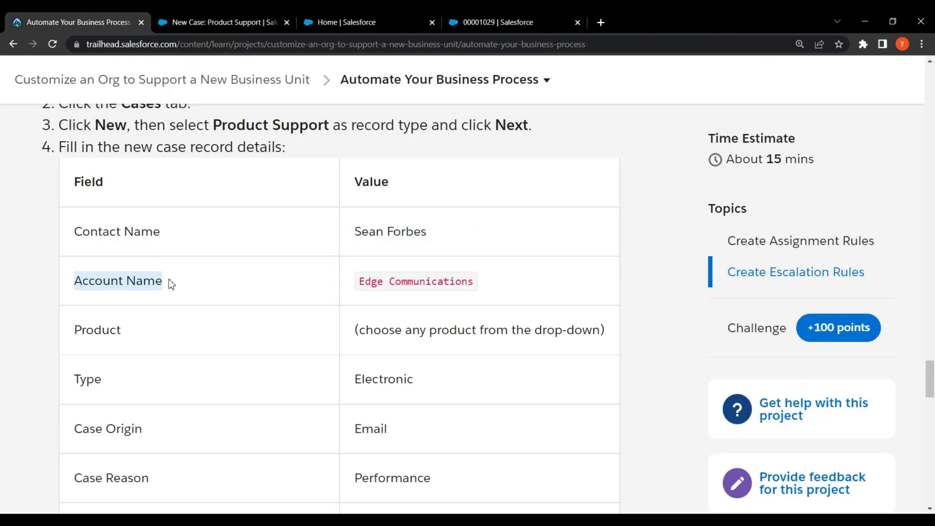
pyautogui.moveTo(356, 282); pyautogui.dragTo(476, 285)
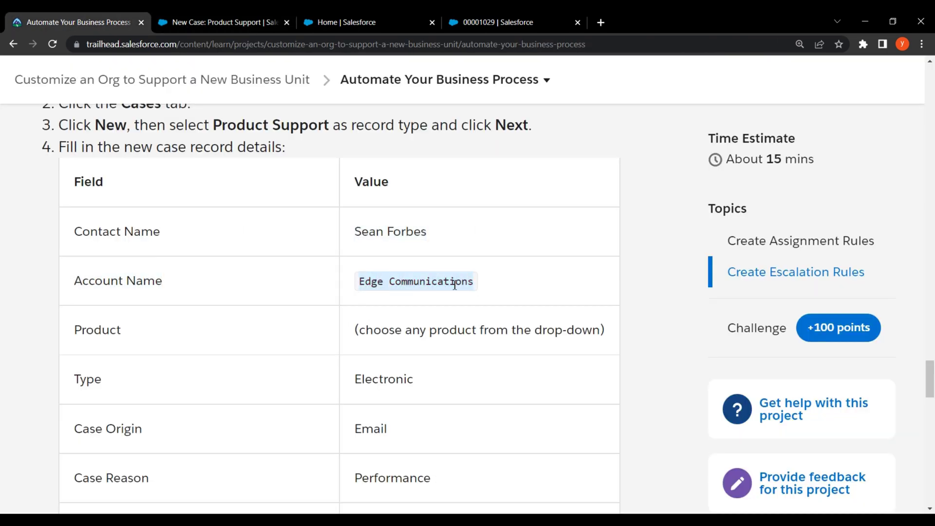
pyautogui.rightClick(455, 285)
pyautogui.click(464, 293)
# Set the new case's Account Name to Edge Communications in Salesforce
pyautogui.click(227, 15)
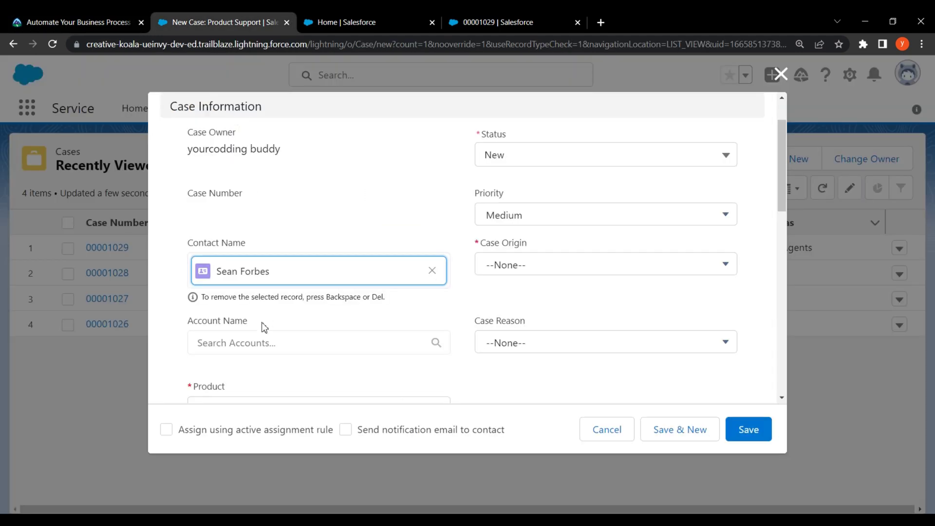
pyautogui.moveTo(181, 325); pyautogui.dragTo(247, 323)
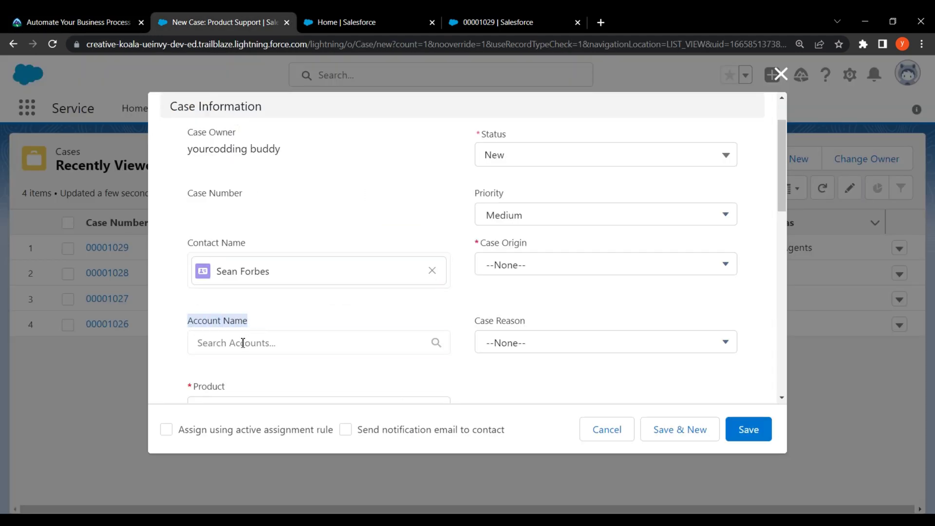
pyautogui.rightClick(243, 343)
pyautogui.click(280, 225)
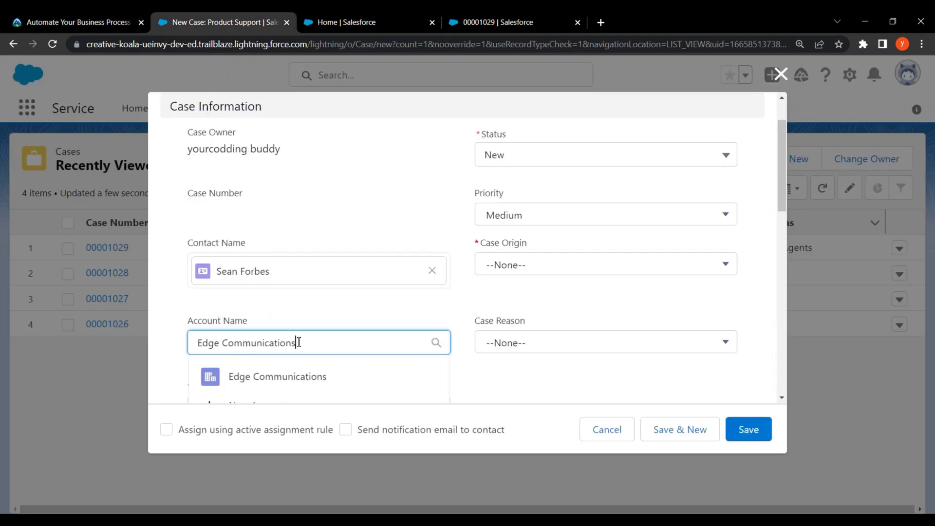
pyautogui.scroll(-3, 298, 343)
pyautogui.click(294, 285)
# Read Trailhead's Product instruction and choose one of the listed GC products for the new case in Salesforce
pyautogui.click(40, 11)
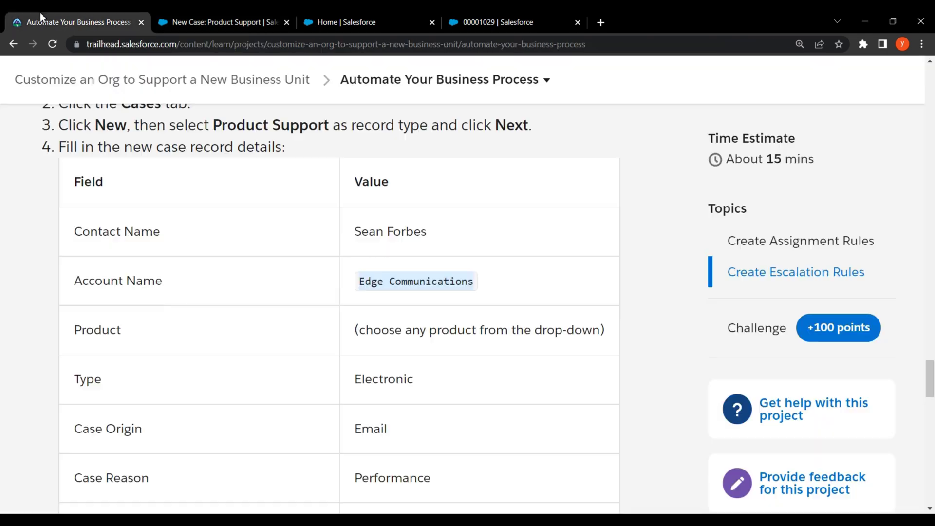
pyautogui.moveTo(75, 330); pyautogui.dragTo(247, 328)
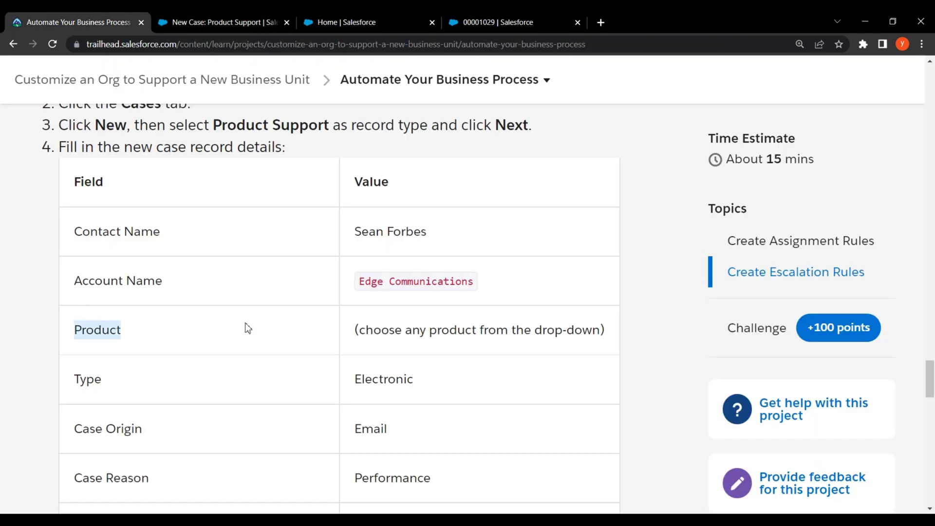
pyautogui.moveTo(353, 330); pyautogui.dragTo(609, 343)
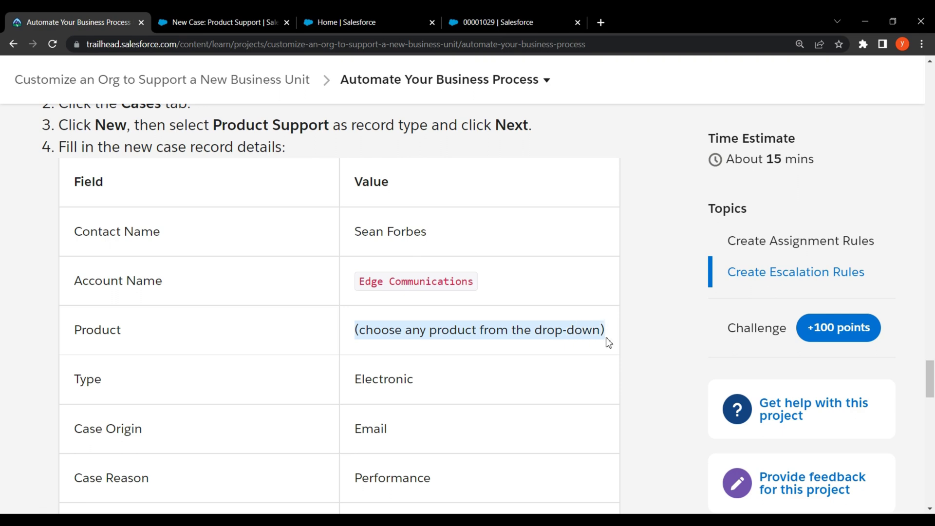
pyautogui.click(261, 12)
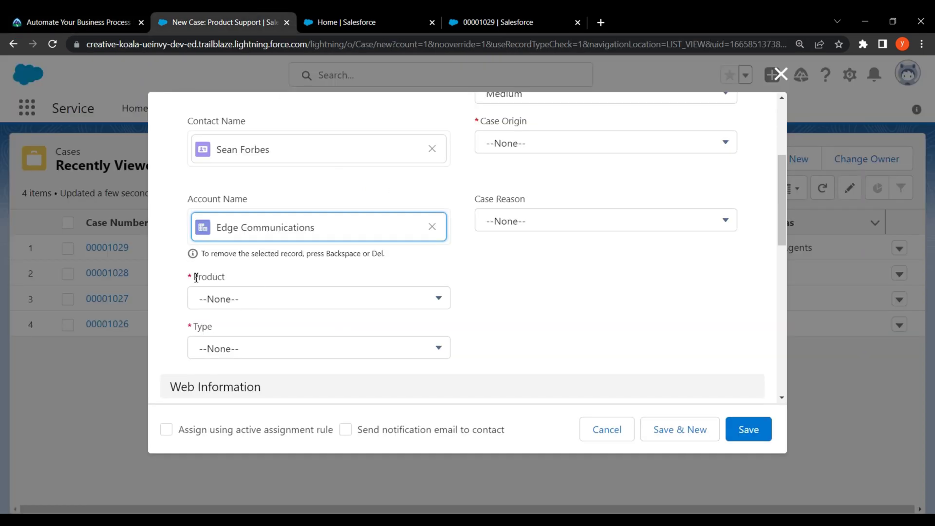
pyautogui.moveTo(195, 277); pyautogui.dragTo(236, 277)
pyautogui.click(240, 298)
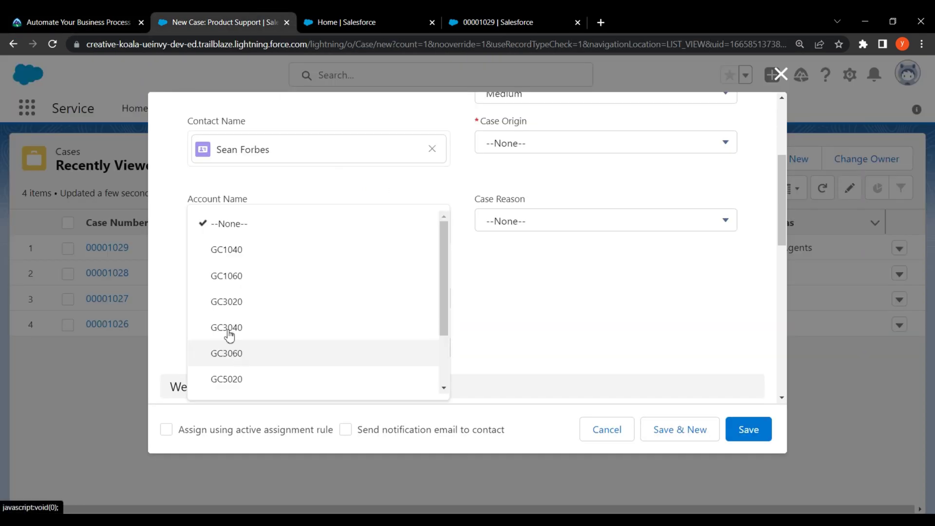
pyautogui.click(228, 341)
# Check the Type value in Trailhead's case details table and set the new case's Type to Electronic in Salesforce
pyautogui.click(77, 21)
pyautogui.scroll(-4, 83, 244)
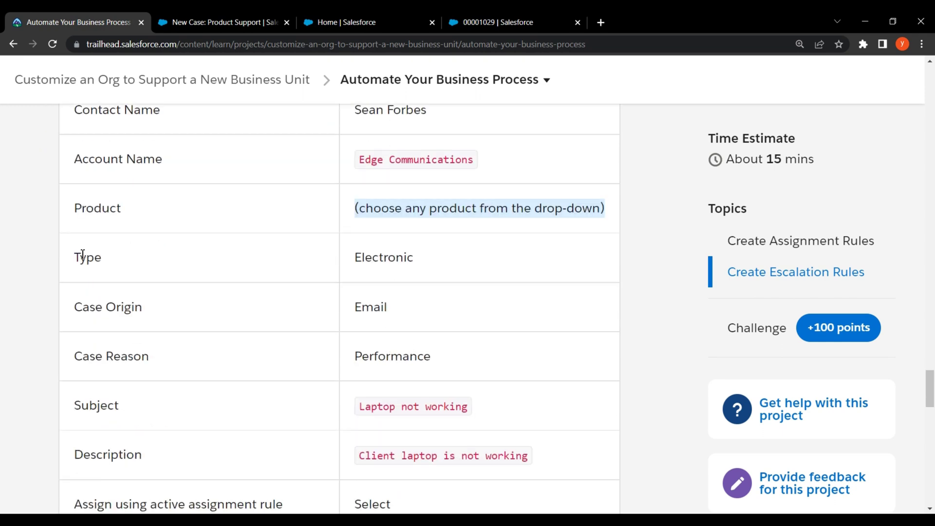
pyautogui.moveTo(73, 257); pyautogui.dragTo(158, 261)
pyautogui.moveTo(349, 261); pyautogui.dragTo(423, 263)
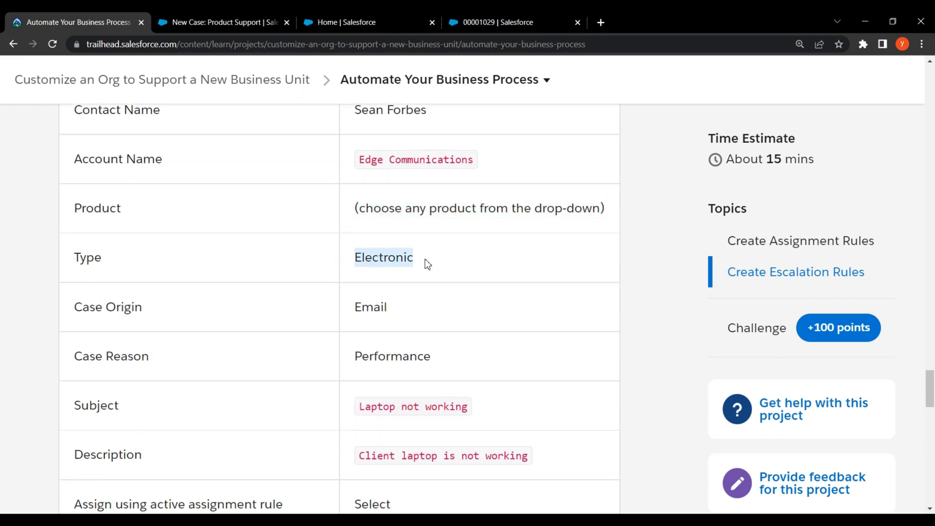
pyautogui.click(248, 20)
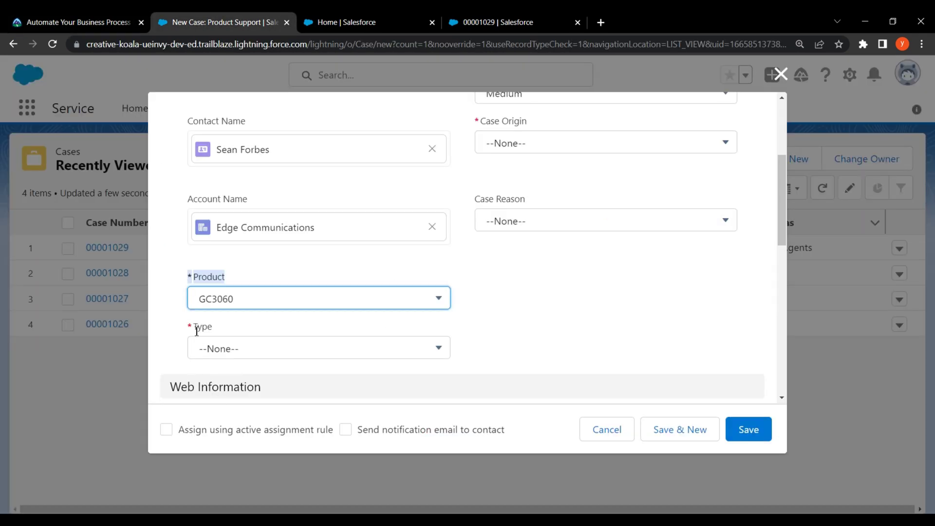
pyautogui.click(233, 352)
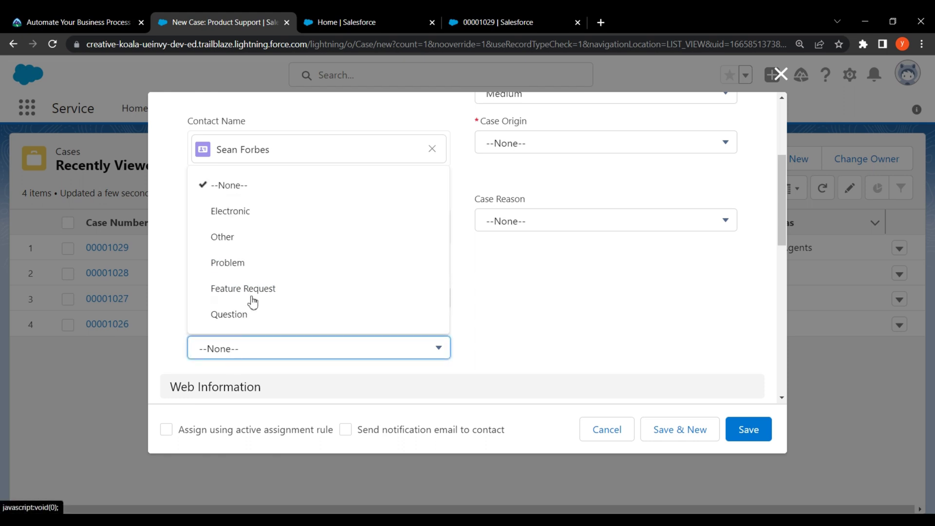
pyautogui.click(230, 210)
# Check the Case Origin value in Trailhead's table and set the new case's Case Origin to Email in Salesforce
pyautogui.click(73, 22)
pyautogui.scroll(-1, 108, 236)
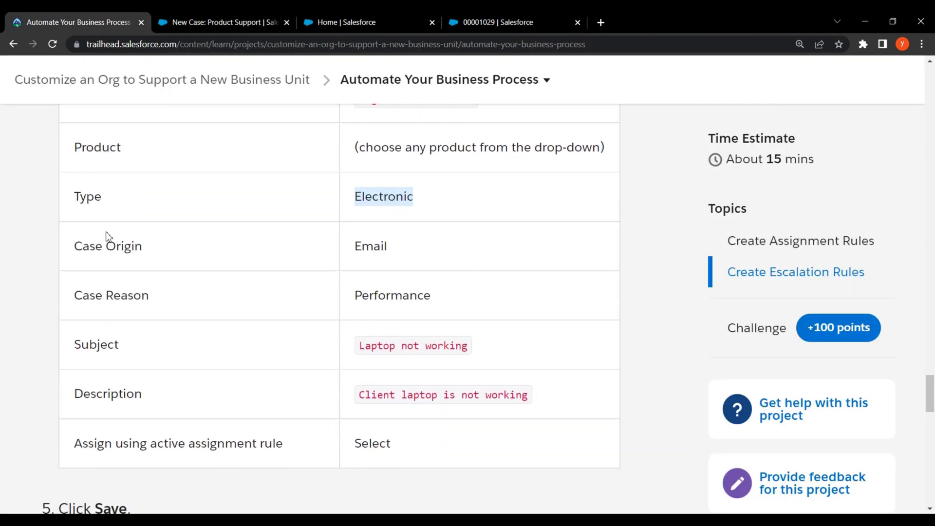
pyautogui.moveTo(68, 248); pyautogui.dragTo(148, 250)
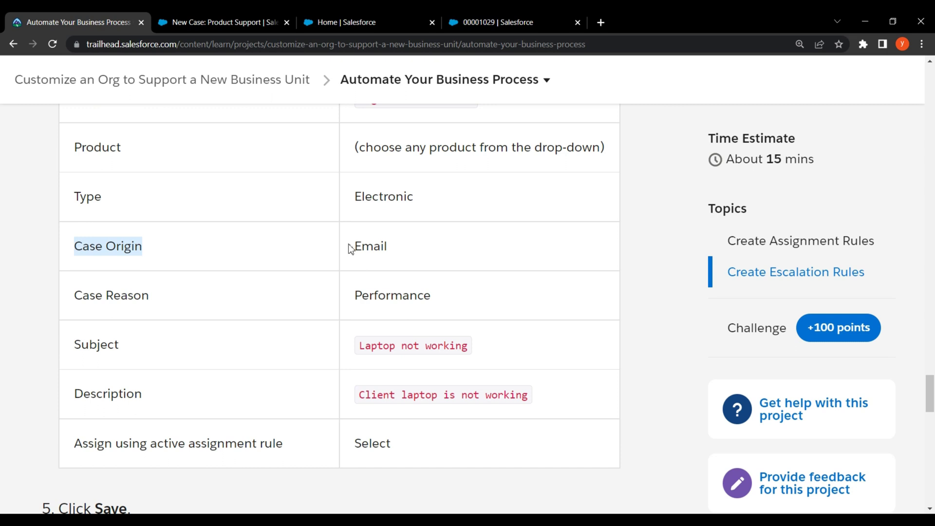
pyautogui.moveTo(349, 248); pyautogui.dragTo(397, 252)
pyautogui.click(241, 14)
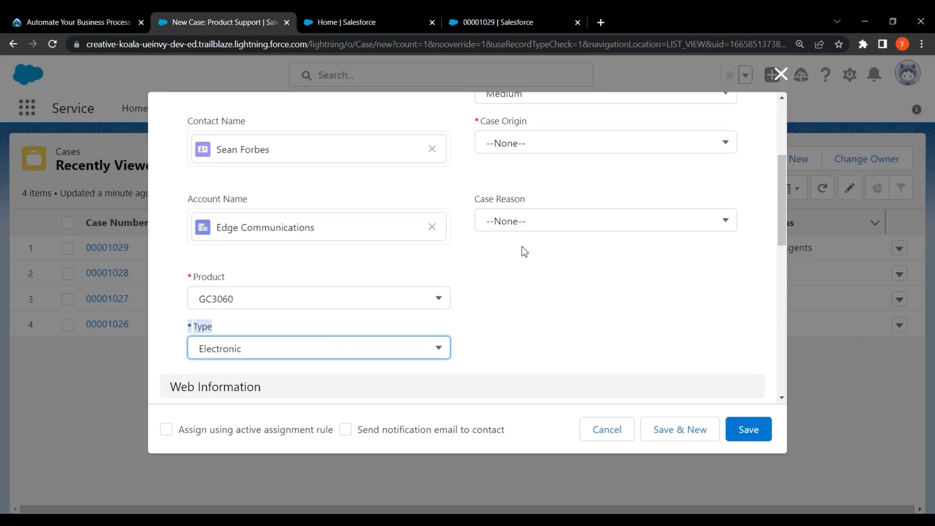
pyautogui.moveTo(475, 121); pyautogui.dragTo(536, 128)
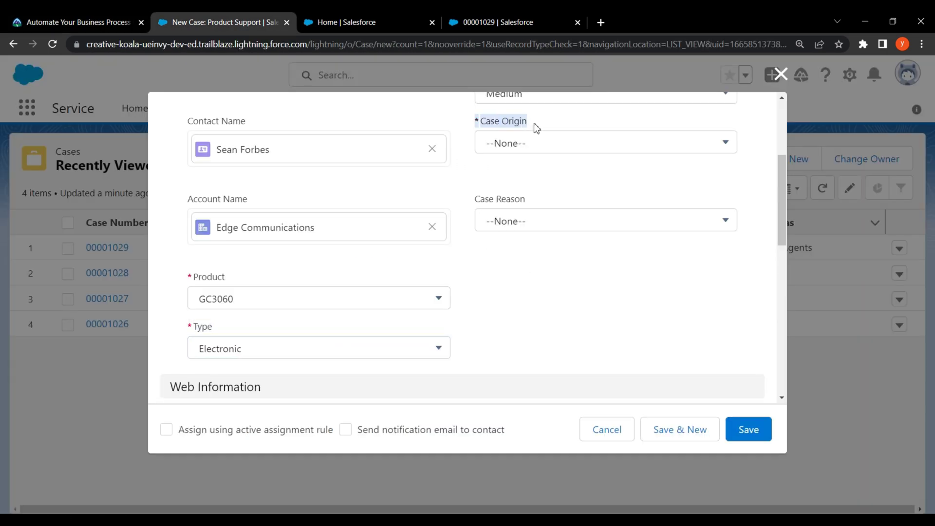
pyautogui.click(539, 151)
pyautogui.click(518, 234)
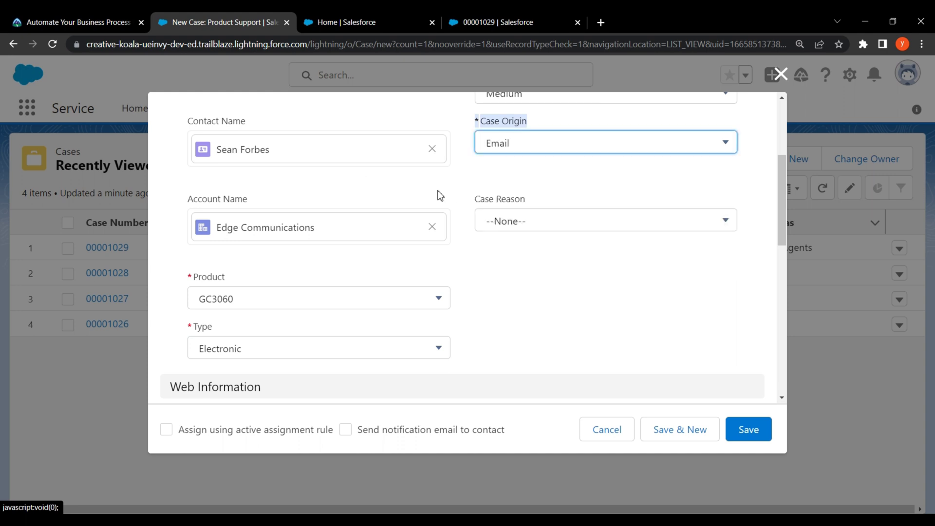
# Check the Case Reason value in Trailhead's table and set the new case's Case Reason to Performance in Salesforce
pyautogui.click(107, 15)
pyautogui.moveTo(74, 295); pyautogui.dragTo(168, 294)
pyautogui.moveTo(355, 295); pyautogui.dragTo(432, 296)
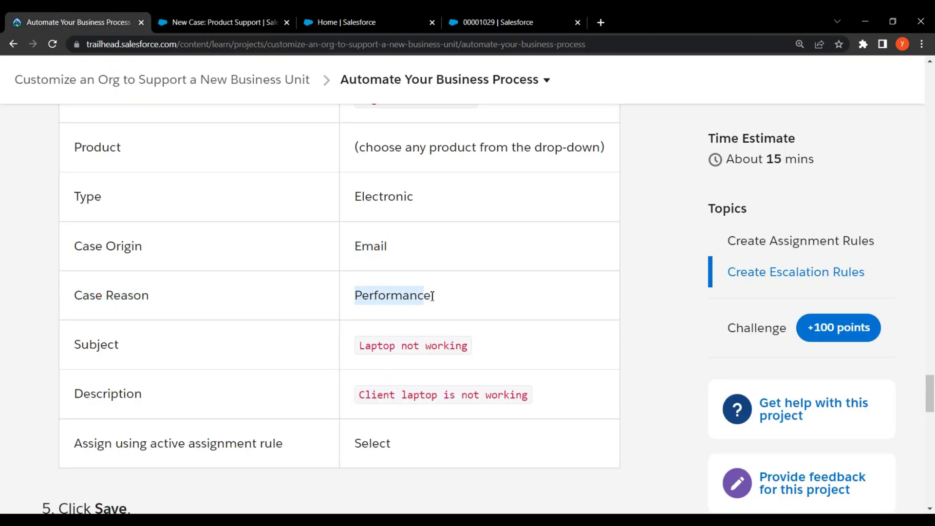
pyautogui.click(222, 22)
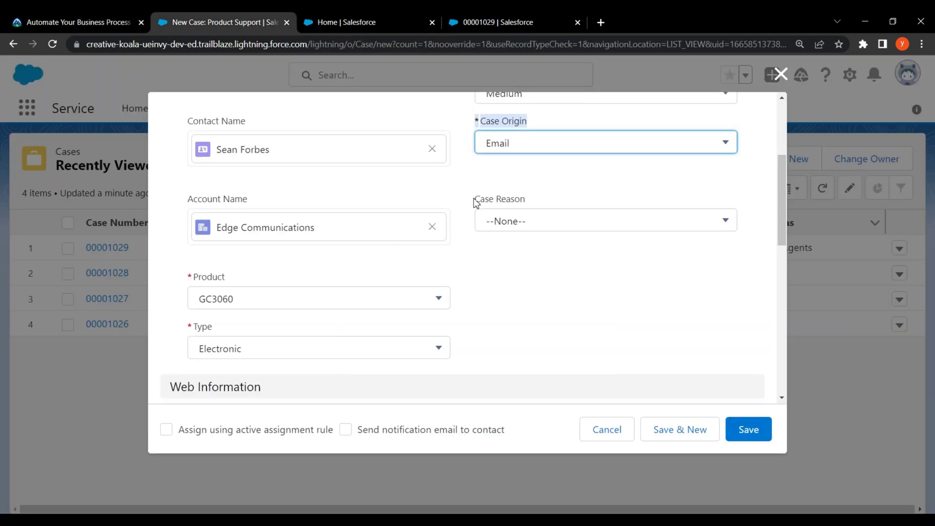
pyautogui.moveTo(476, 202); pyautogui.dragTo(529, 204)
pyautogui.click(519, 228)
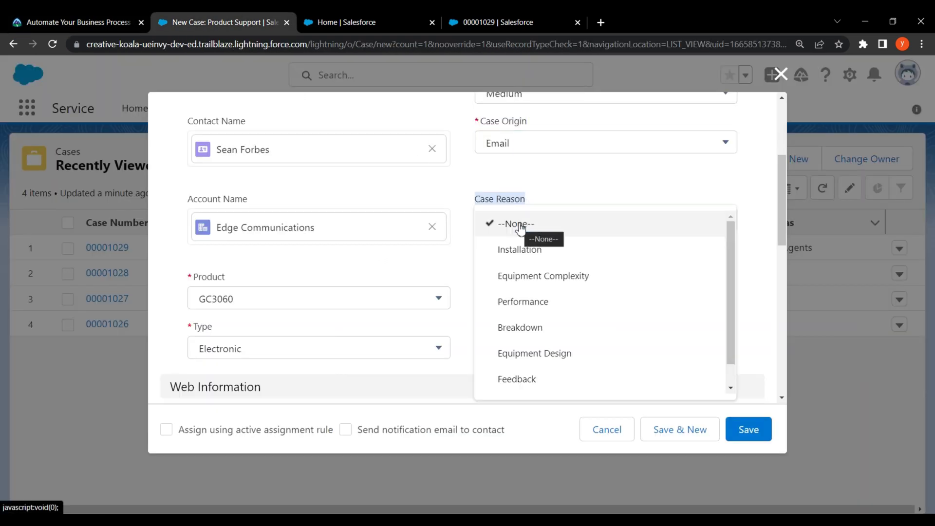
pyautogui.click(526, 302)
# Copy the Subject value "Laptop not working" from Trailhead's case details table
pyautogui.click(55, 19)
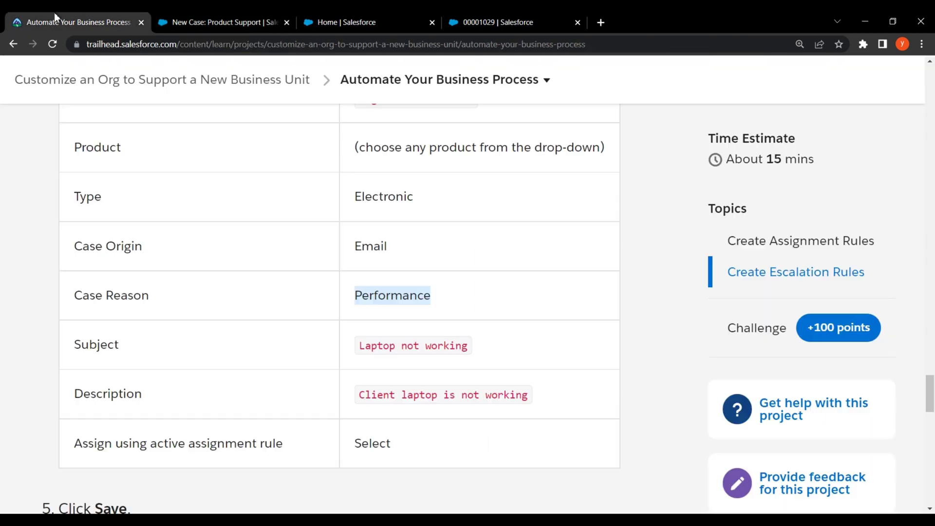
pyautogui.scroll(-3, 77, 229)
pyautogui.moveTo(74, 226); pyautogui.dragTo(190, 219)
pyautogui.moveTo(358, 225); pyautogui.dragTo(450, 221)
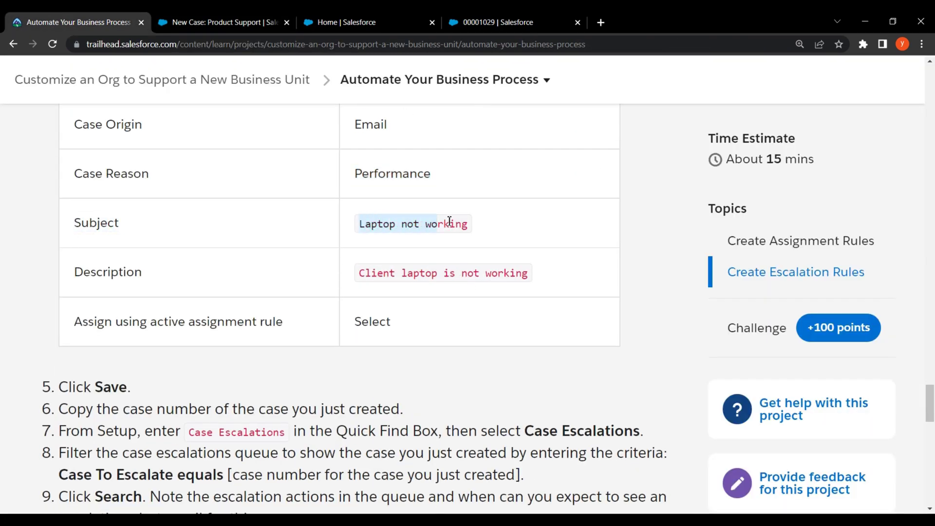
pyautogui.rightClick(449, 226)
pyautogui.click(463, 233)
# Paste "Laptop not working" as the new case's Subject under Description Information in Salesforce
pyautogui.click(224, 21)
pyautogui.scroll(-6, 402, 235)
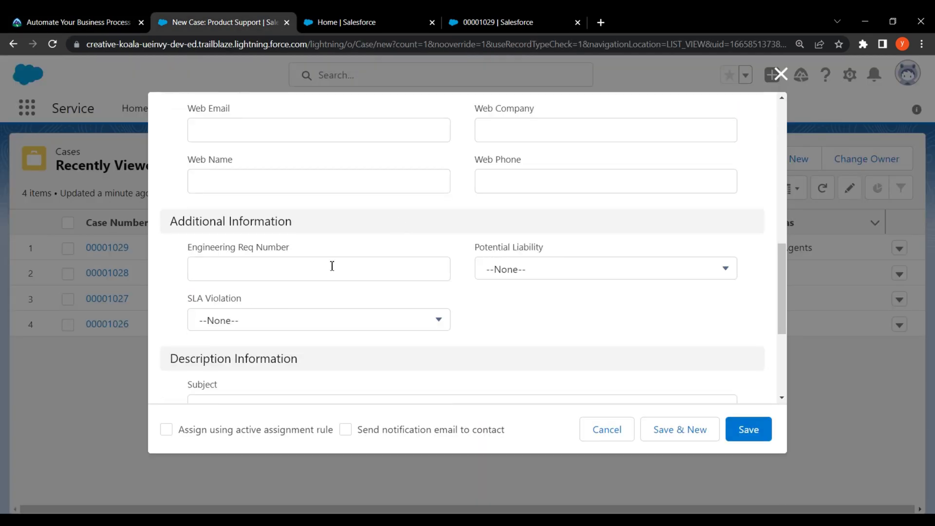
pyautogui.scroll(-4, 224, 332)
pyautogui.doubleClick(203, 201)
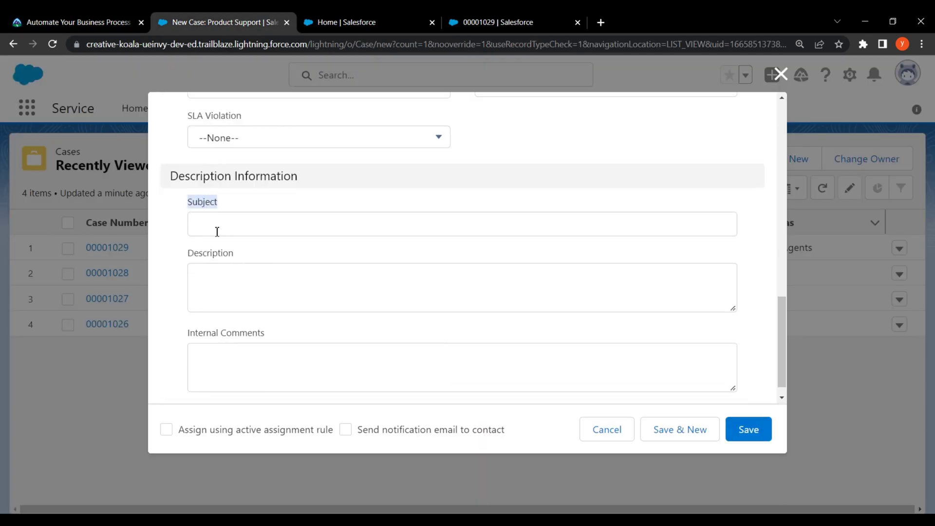
pyautogui.click(217, 229)
pyautogui.rightClick(215, 229)
pyautogui.click(243, 327)
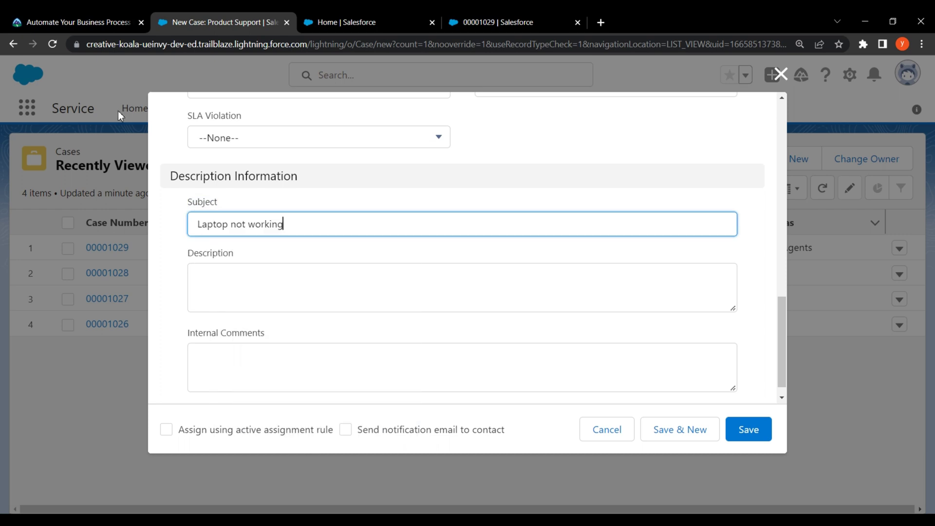
# Copy the Description value "Client laptop is not working" from Trailhead's case details table
pyautogui.click(77, 16)
pyautogui.moveTo(73, 271); pyautogui.dragTo(204, 277)
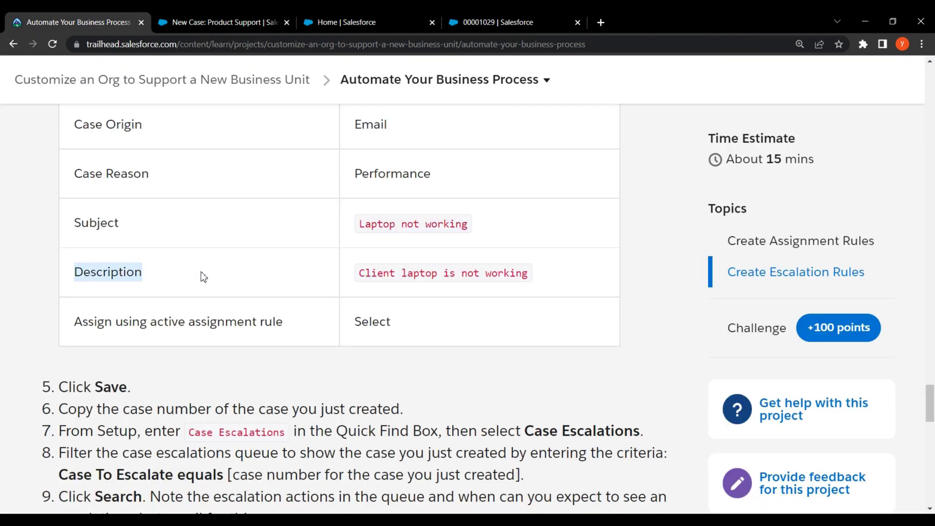
pyautogui.moveTo(358, 275); pyautogui.dragTo(535, 283)
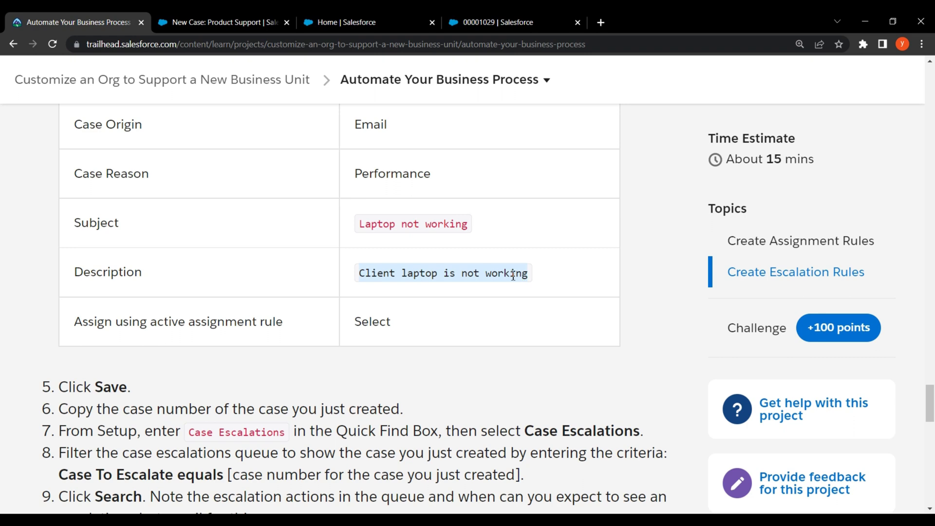
pyautogui.rightClick(513, 276)
pyautogui.click(527, 286)
# Paste "Client laptop is not working" as the new case's Description in Salesforce
pyautogui.click(229, 17)
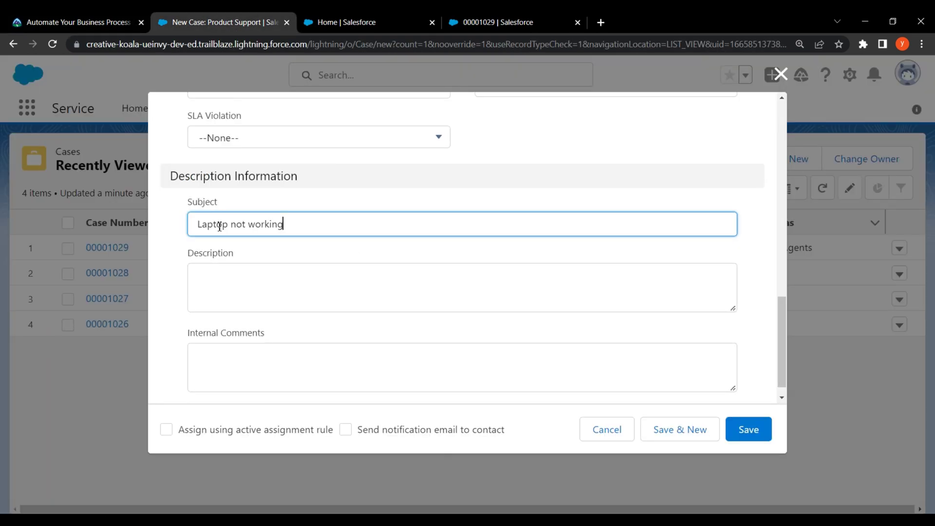
pyautogui.moveTo(190, 256); pyautogui.dragTo(211, 278)
pyautogui.click(204, 280)
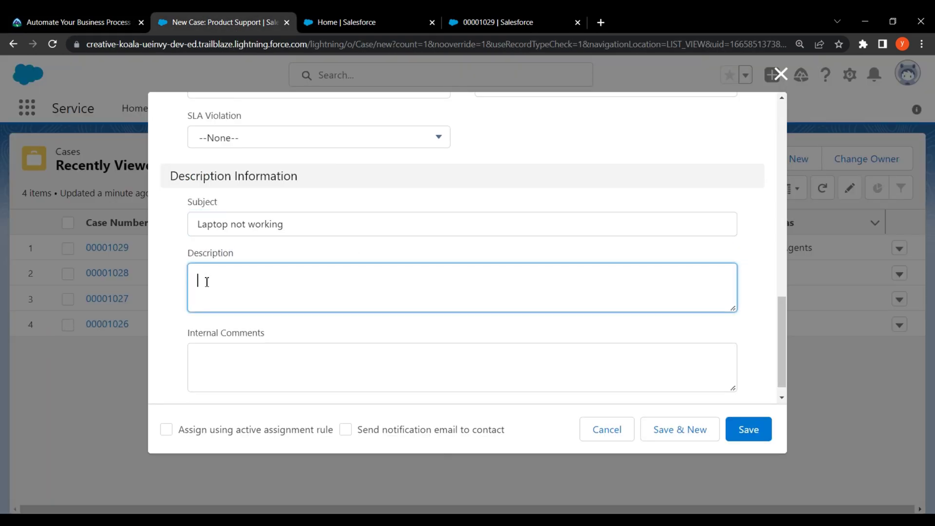
pyautogui.rightClick(206, 286)
pyautogui.click(233, 373)
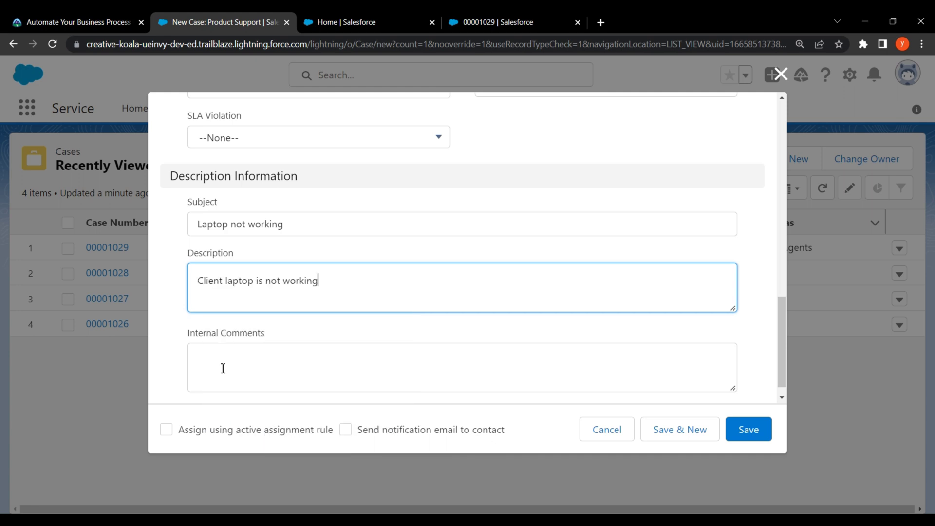
# Check Trailhead's assignment rule instruction and enable "Assign using active assignment rule" for the new case in Salesforce
pyautogui.click(83, 17)
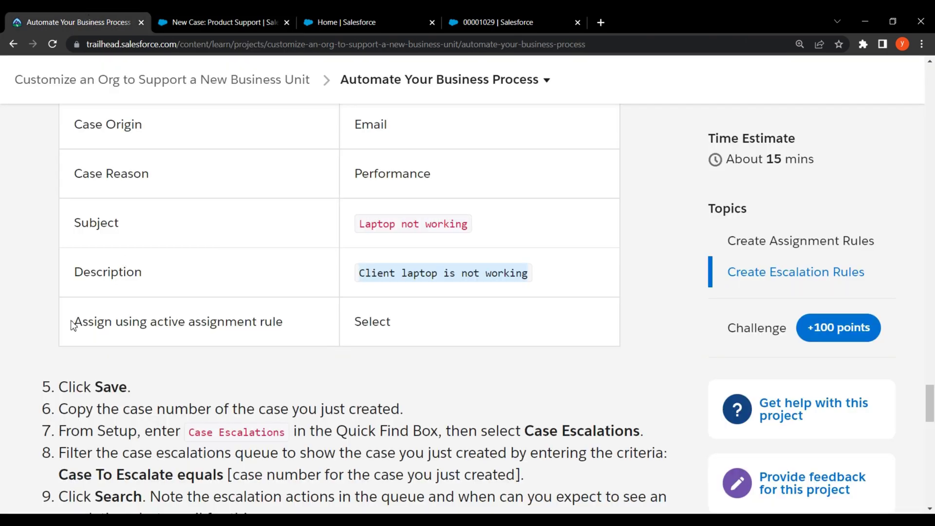
pyautogui.moveTo(72, 325); pyautogui.dragTo(287, 323)
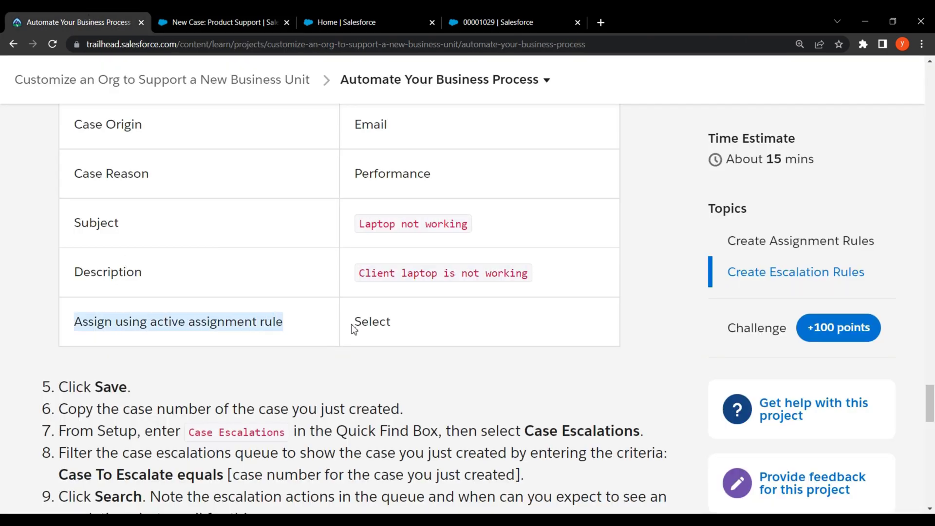
pyautogui.moveTo(352, 329); pyautogui.dragTo(403, 328)
pyautogui.click(259, 22)
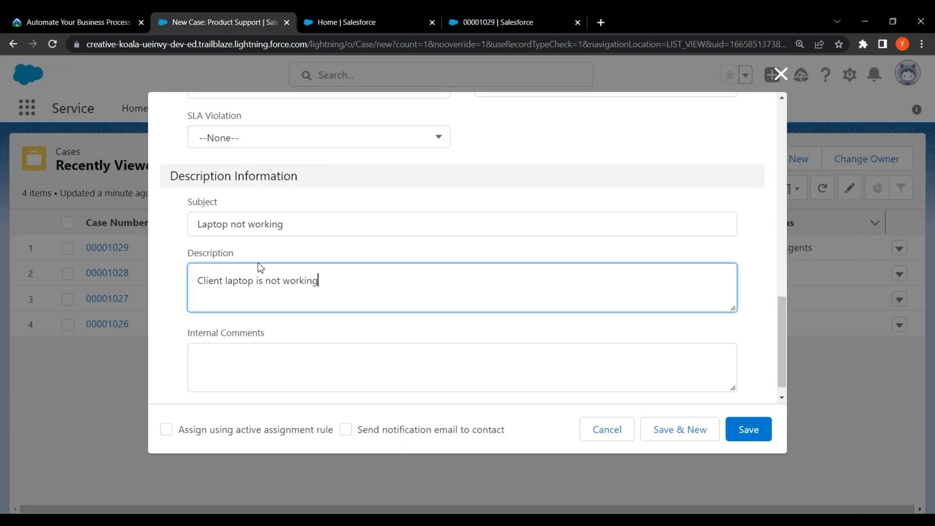
pyautogui.moveTo(180, 432); pyautogui.dragTo(340, 429)
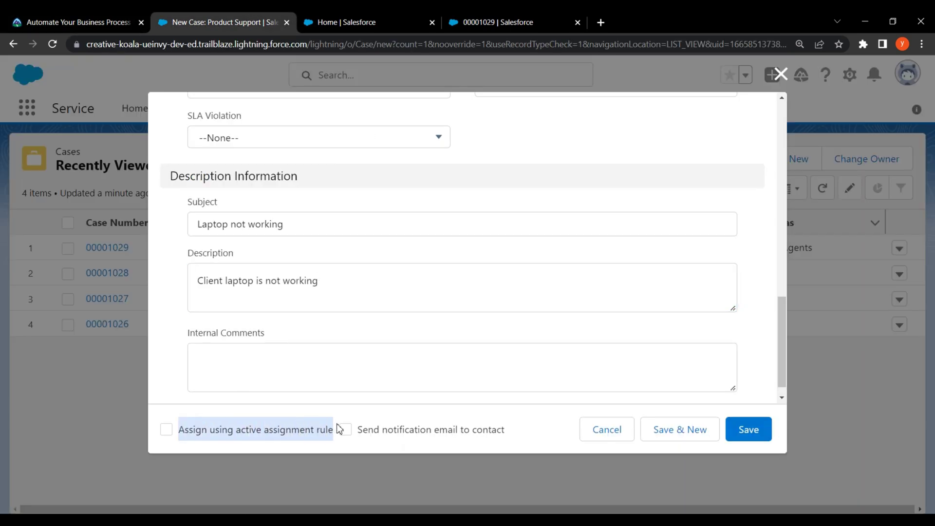
pyautogui.click(166, 430)
# Read Trailhead's Save instruction and save the new Product Support case in Salesforce
pyautogui.click(38, 19)
pyautogui.scroll(-3, 159, 319)
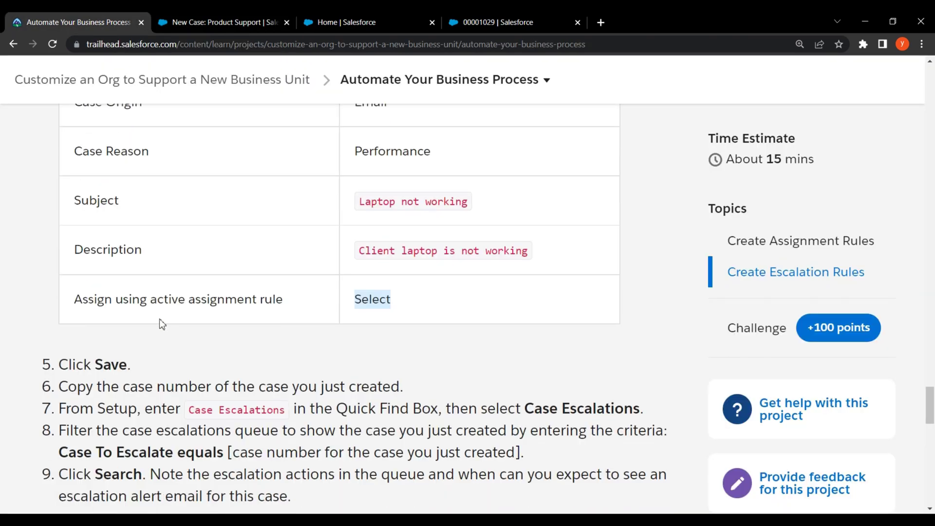
pyautogui.moveTo(59, 265); pyautogui.dragTo(127, 266)
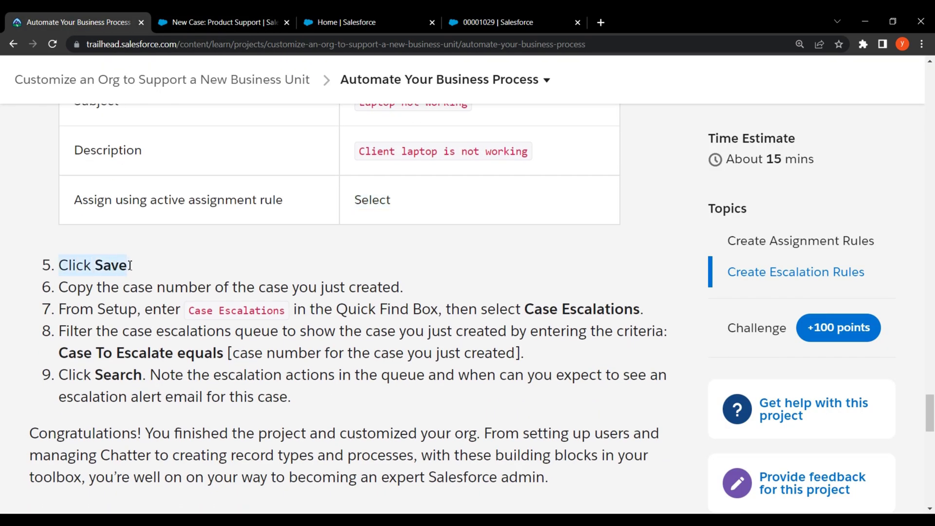
pyautogui.click(186, 261)
pyautogui.click(212, 20)
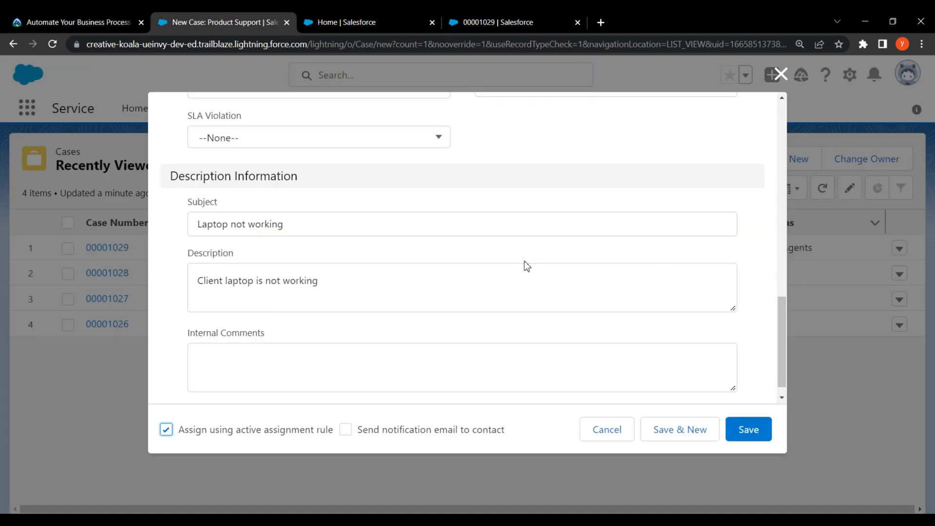
pyautogui.click(749, 436)
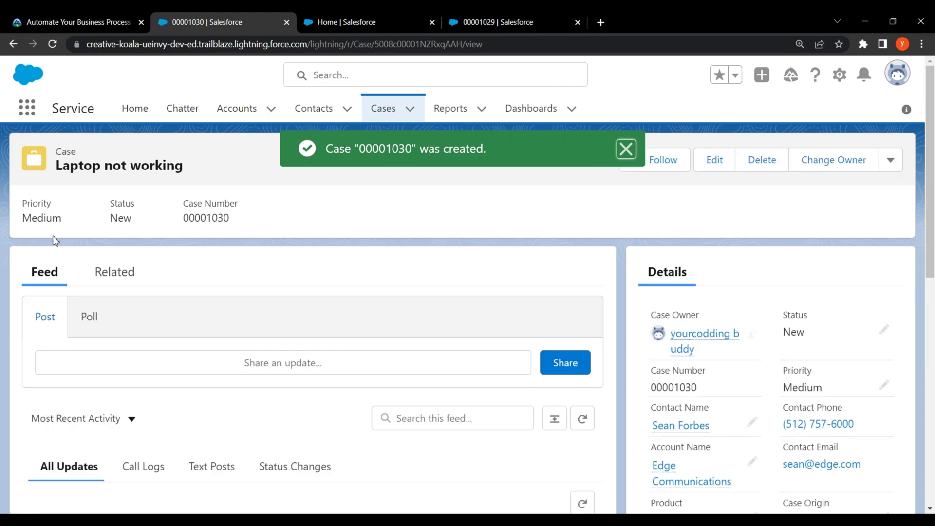
# Read Trailhead's next instruction and copy the case number of the newly created case in Salesforce
pyautogui.click(51, 20)
pyautogui.moveTo(58, 289); pyautogui.dragTo(400, 288)
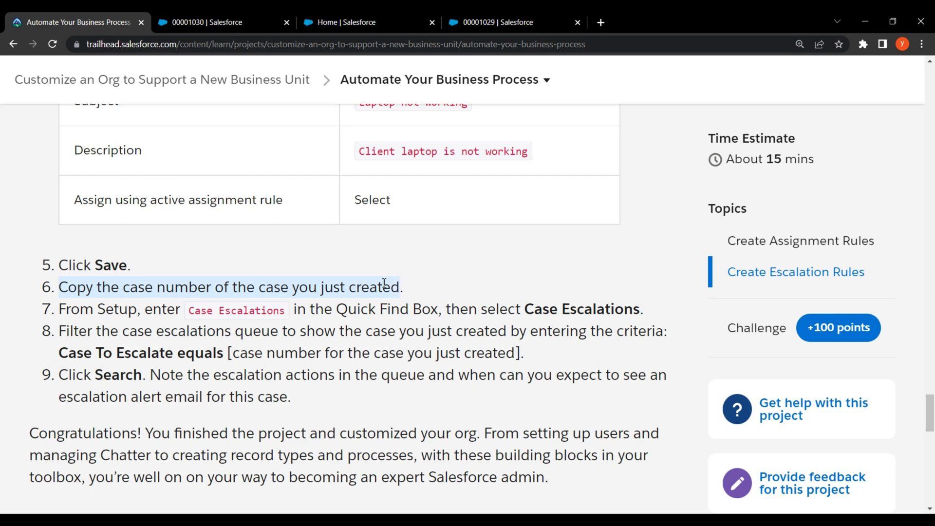
pyautogui.click(338, 266)
pyautogui.click(209, 17)
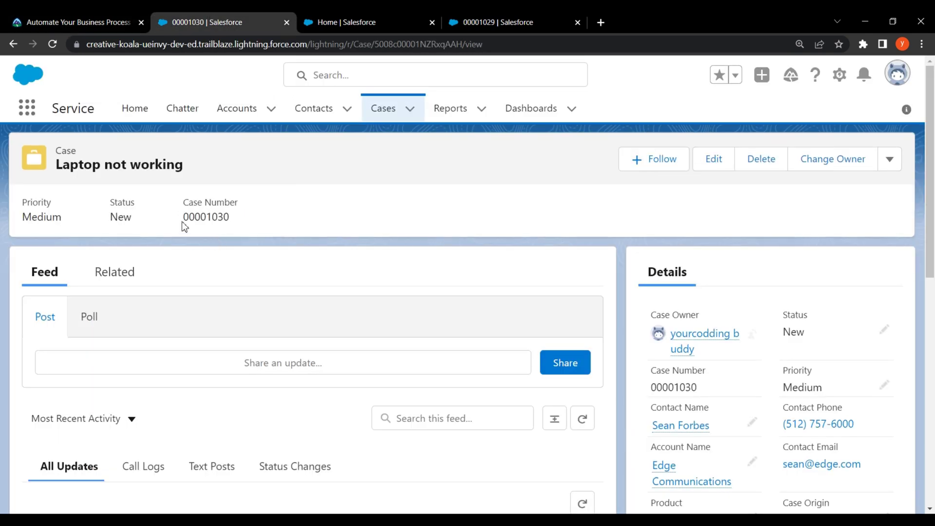
pyautogui.moveTo(183, 222); pyautogui.dragTo(238, 224)
pyautogui.rightClick(216, 220)
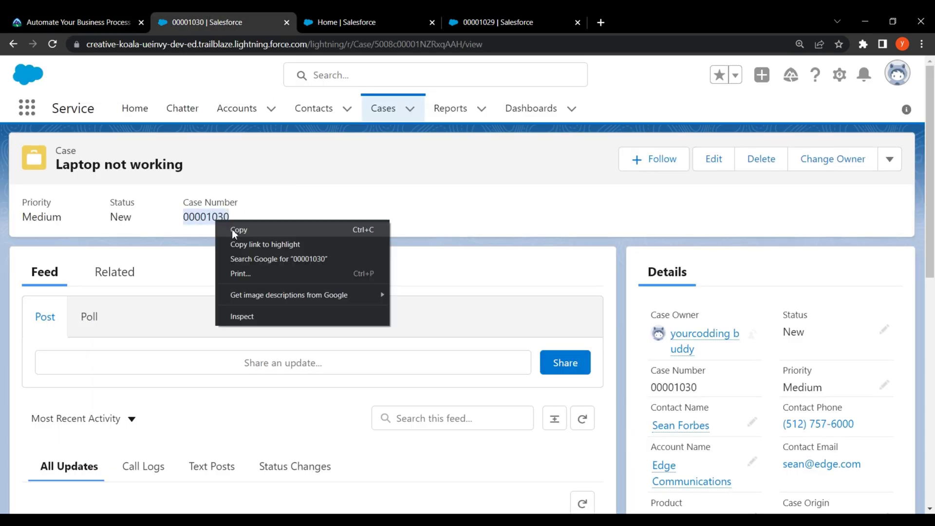
pyautogui.click(232, 229)
# Read Trailhead's Case Escalations instruction and open Setup in a new tab from the case's Salesforce page
pyautogui.click(73, 32)
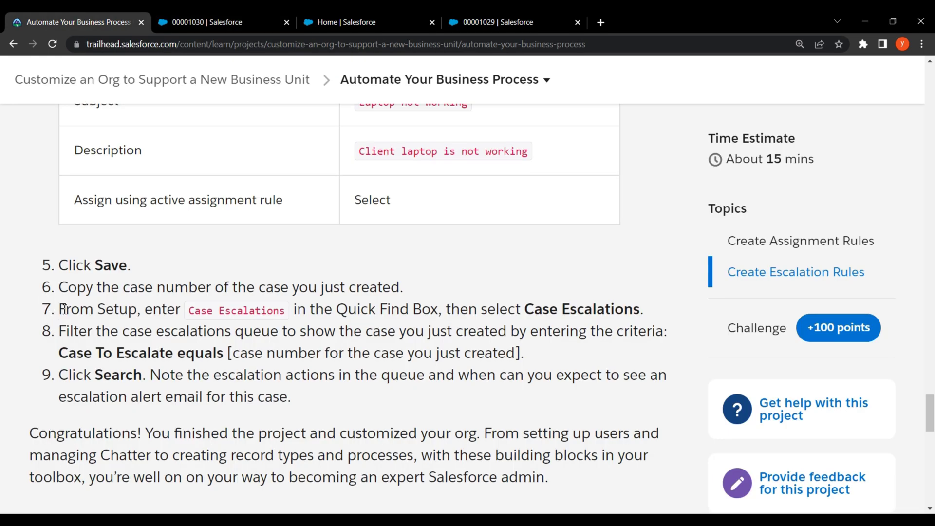
pyautogui.moveTo(64, 309); pyautogui.dragTo(641, 305)
pyautogui.click(557, 287)
pyautogui.click(212, 13)
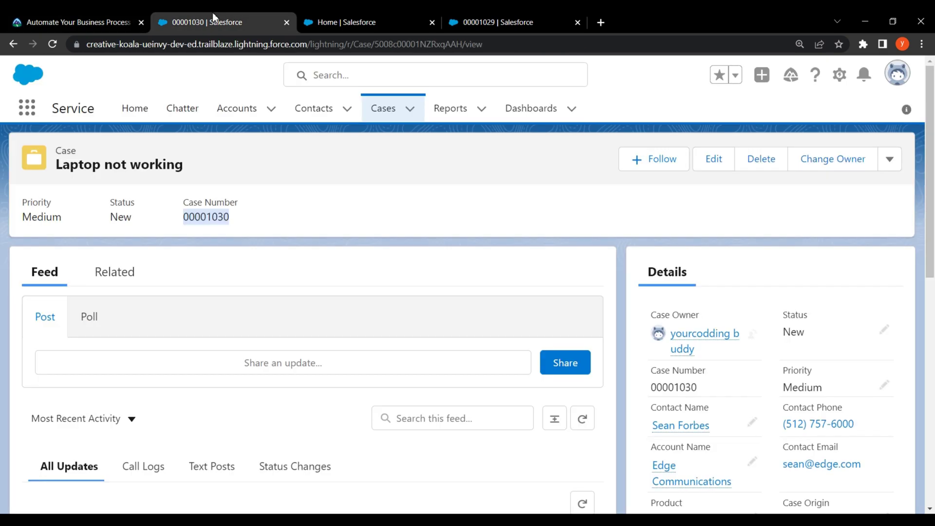
pyautogui.click(840, 75)
pyautogui.click(755, 110)
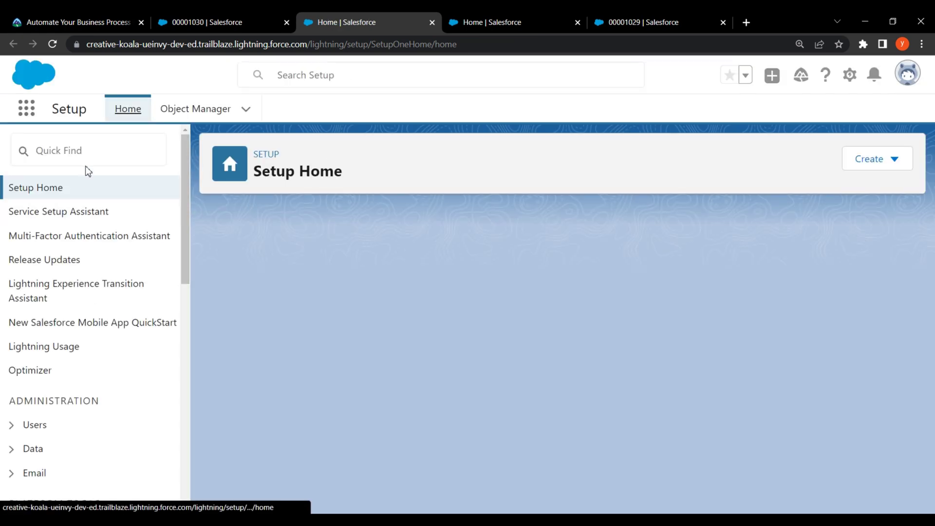
# Find "case" in Setup's Quick Find and open the Case Escalations page under Monitoring
pyautogui.click(83, 156)
pyautogui.write('q')
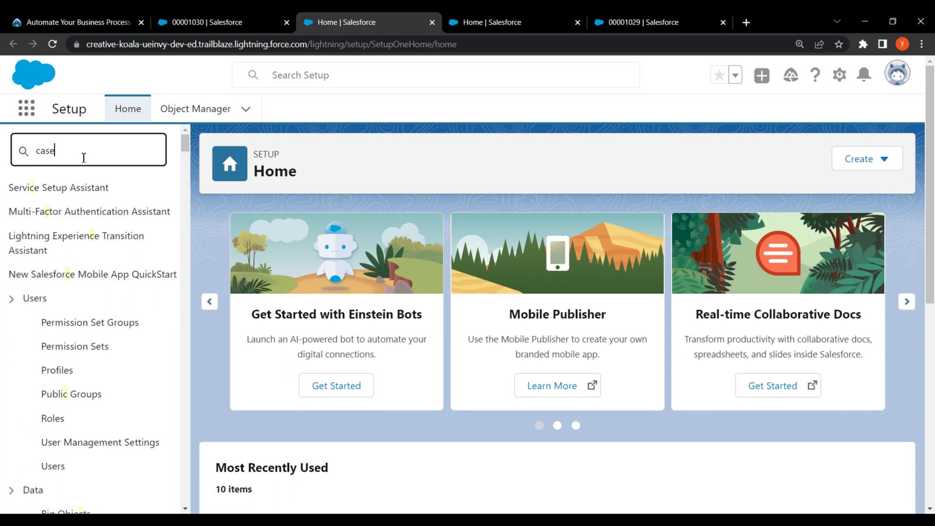
pyautogui.scroll(-7, 91, 395)
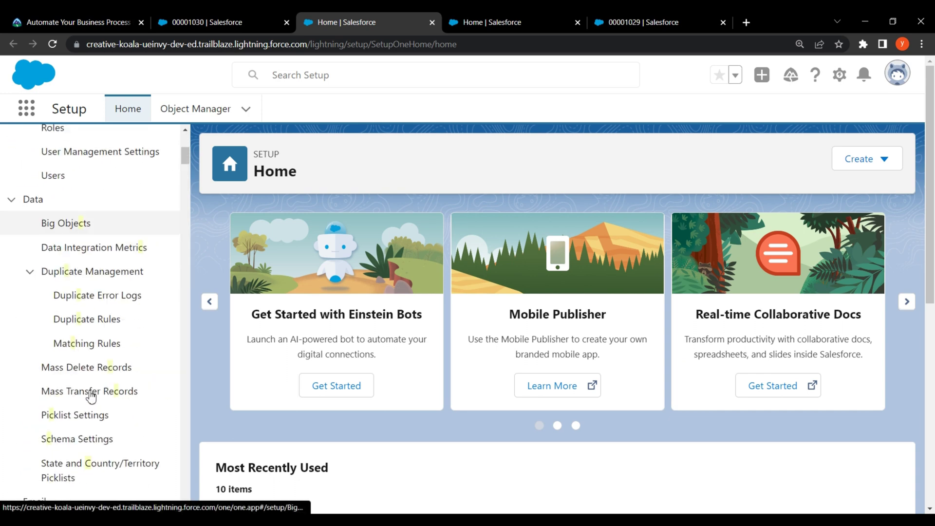
pyautogui.scroll(-5, 91, 395)
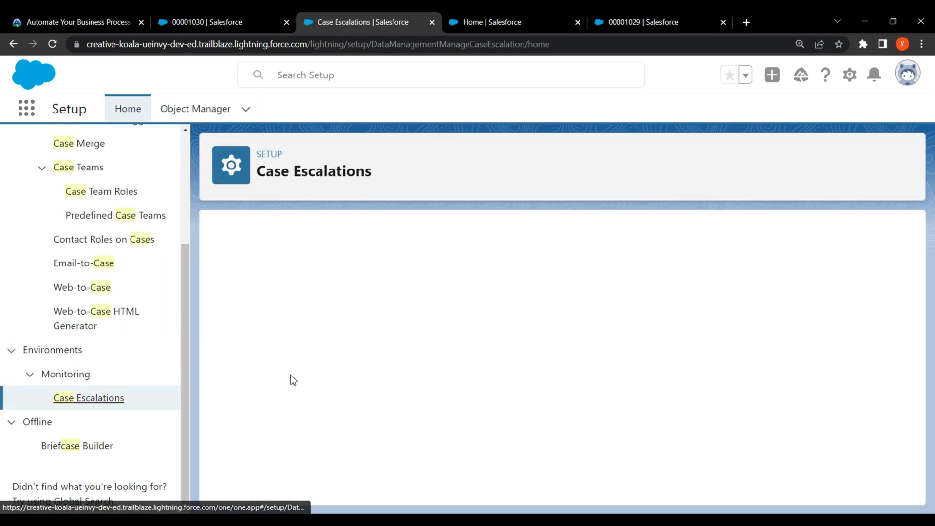
# Read Trailhead's filter criteria and set Salesforce's first Case Escalations filter to Case To Escalate equals the copied case number
pyautogui.hotkey('ctrl', '1')
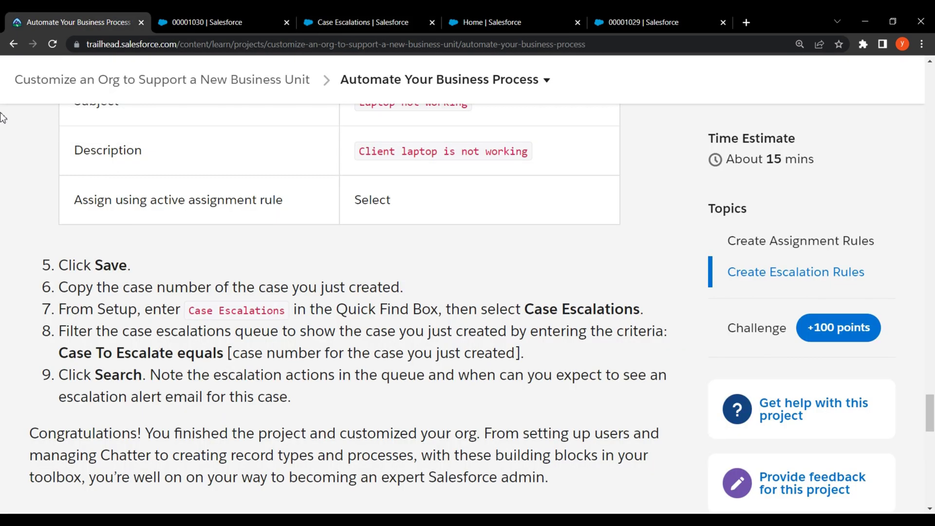
pyautogui.moveTo(57, 332); pyautogui.dragTo(664, 337)
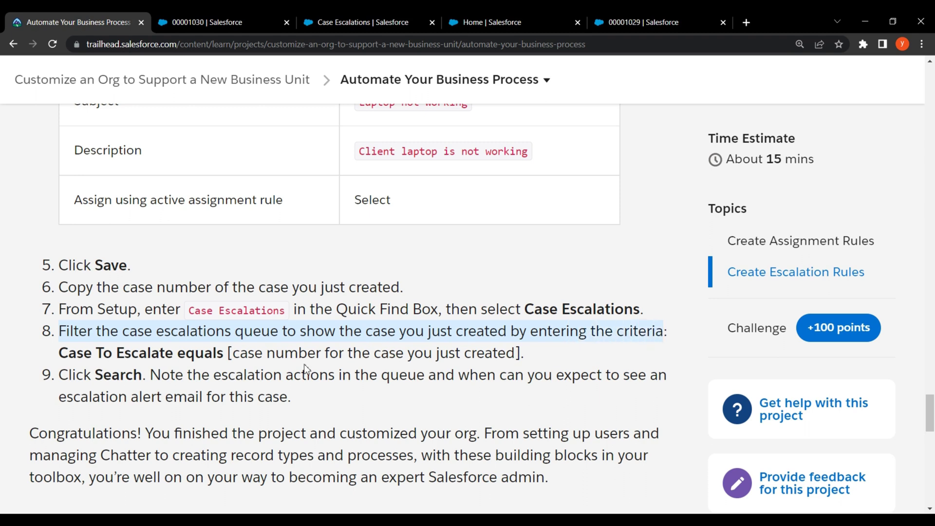
pyautogui.click(107, 369)
pyautogui.moveTo(54, 357); pyautogui.dragTo(521, 349)
pyautogui.click(553, 357)
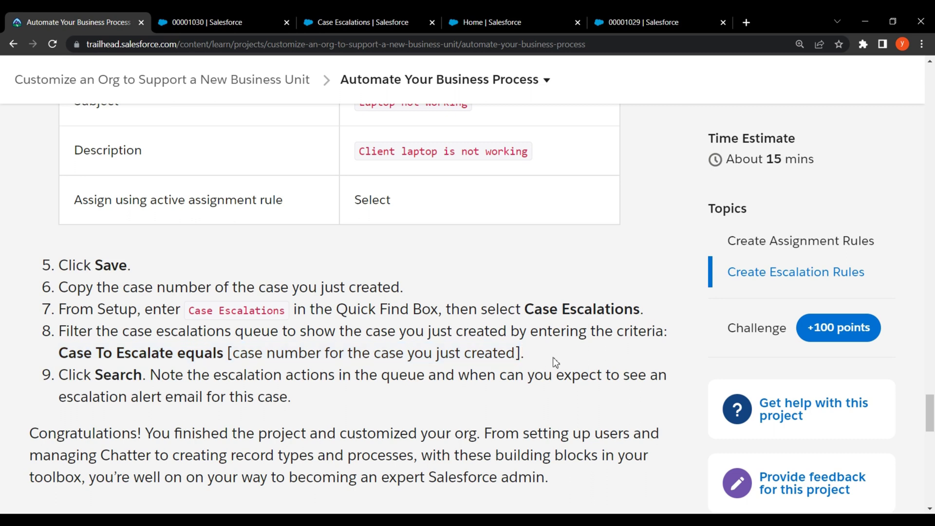
pyautogui.click(351, 22)
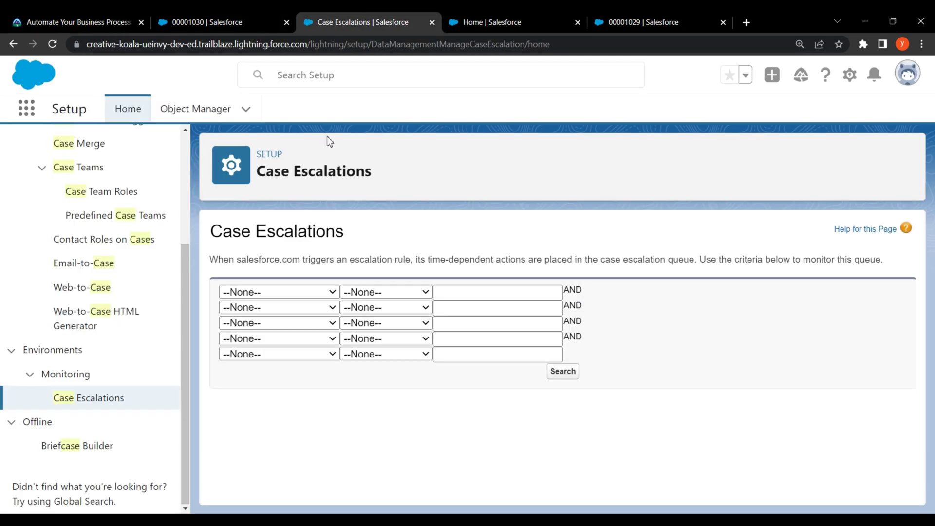
pyautogui.click(282, 291)
pyautogui.click(273, 318)
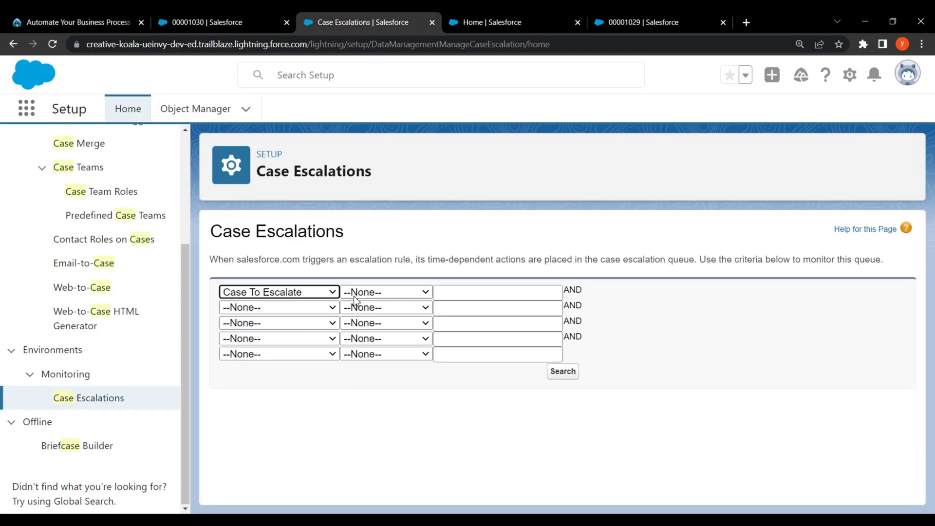
pyautogui.click(357, 293)
pyautogui.click(360, 317)
pyautogui.click(448, 291)
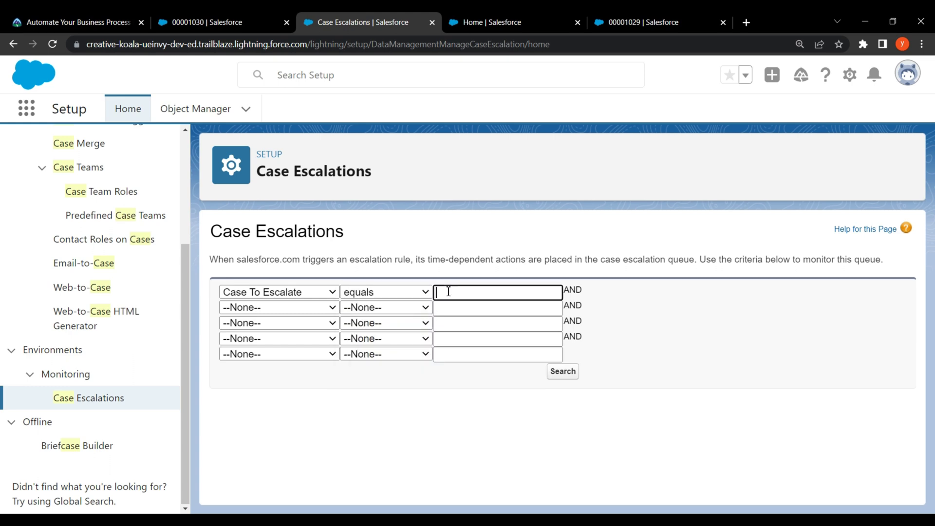
pyautogui.rightClick(448, 295)
pyautogui.click(474, 385)
# Read Trailhead's final Search instruction and search Salesforce's case escalations queue with the filter
pyautogui.click(2, 20)
pyautogui.scroll(-3, 53, 260)
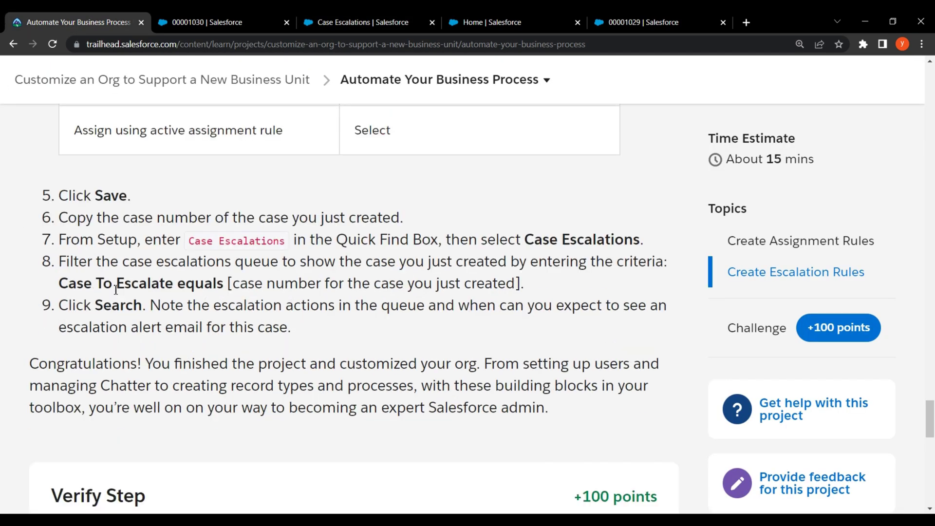
pyautogui.moveTo(64, 253); pyautogui.dragTo(664, 252)
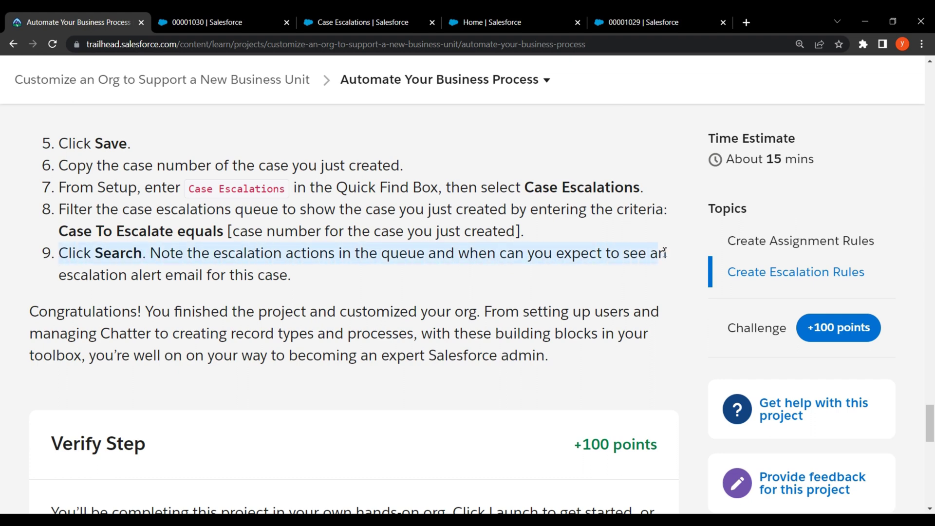
pyautogui.moveTo(54, 277); pyautogui.dragTo(283, 277)
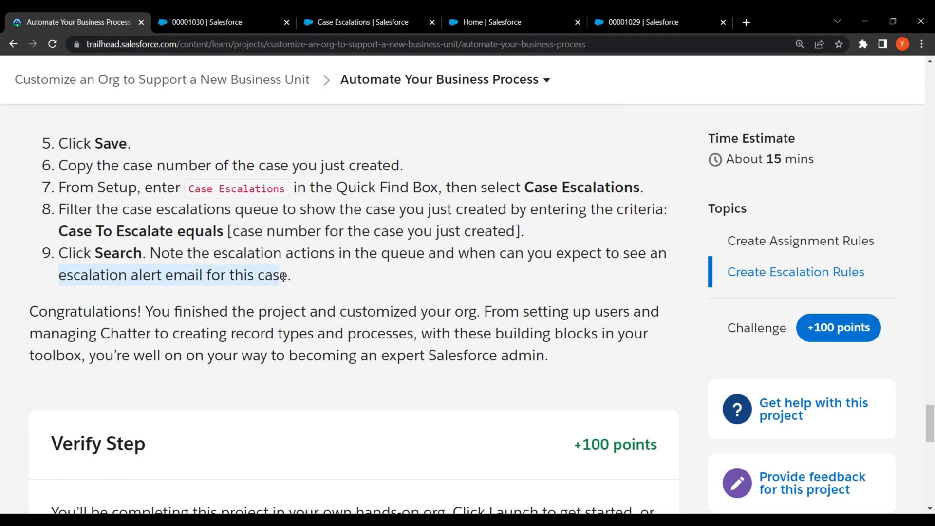
pyautogui.click(311, 284)
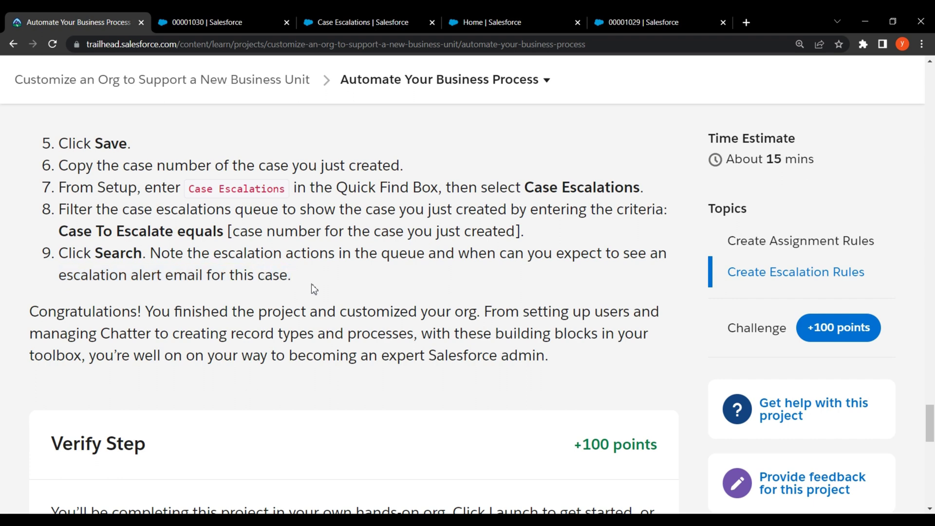
pyautogui.click(357, 15)
pyautogui.click(560, 371)
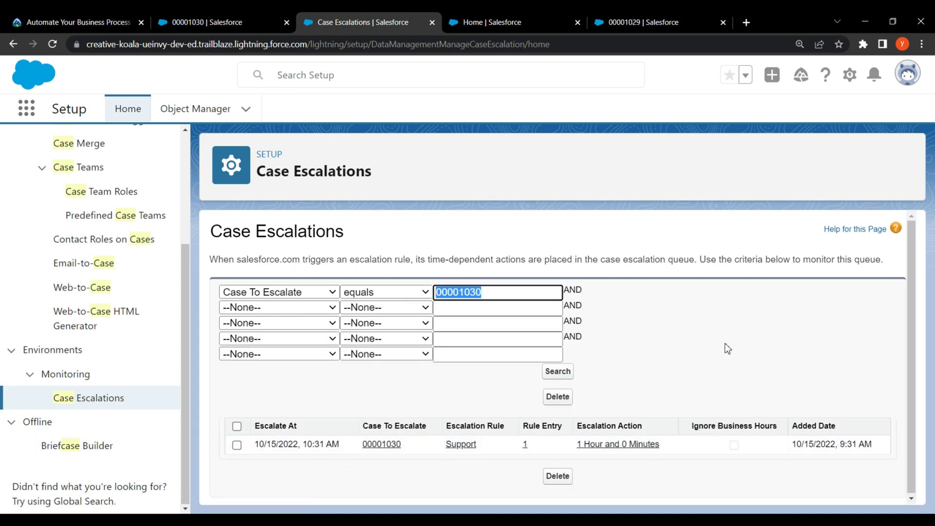
# Return to Trailhead and read the closing congratulations paragraph below the escalation instructions
pyautogui.click(78, 22)
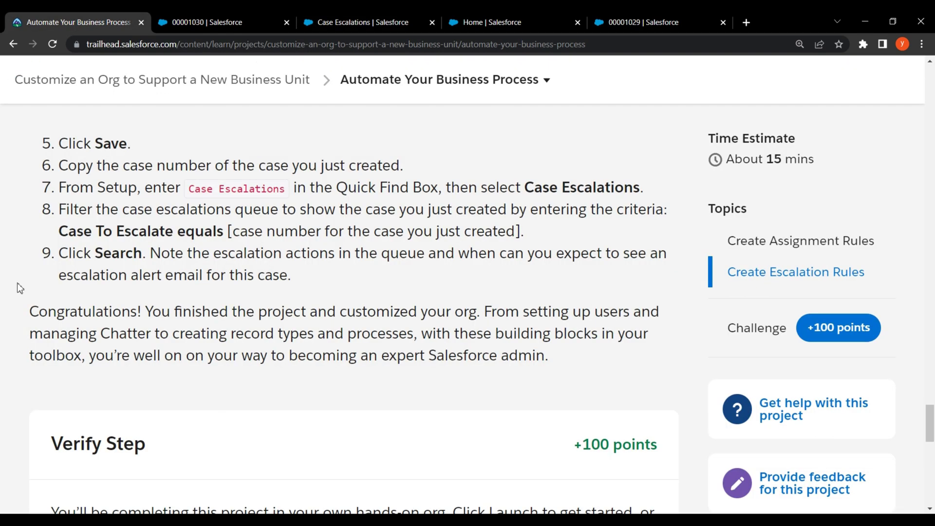
pyautogui.scroll(-1, 17, 282)
pyautogui.moveTo(27, 255); pyautogui.dragTo(667, 254)
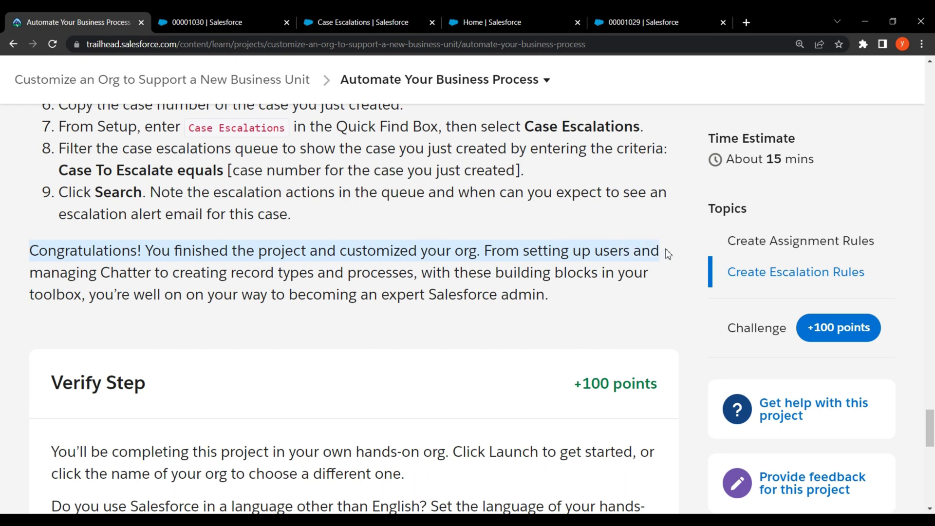
pyautogui.moveTo(22, 278); pyautogui.dragTo(653, 281)
pyautogui.moveTo(31, 298); pyautogui.dragTo(535, 304)
pyautogui.click(305, 349)
# Submit the Automate Your Business Process step for verification in the "Org for new BU" org to earn 100 points
pyautogui.scroll(-4, 159, 290)
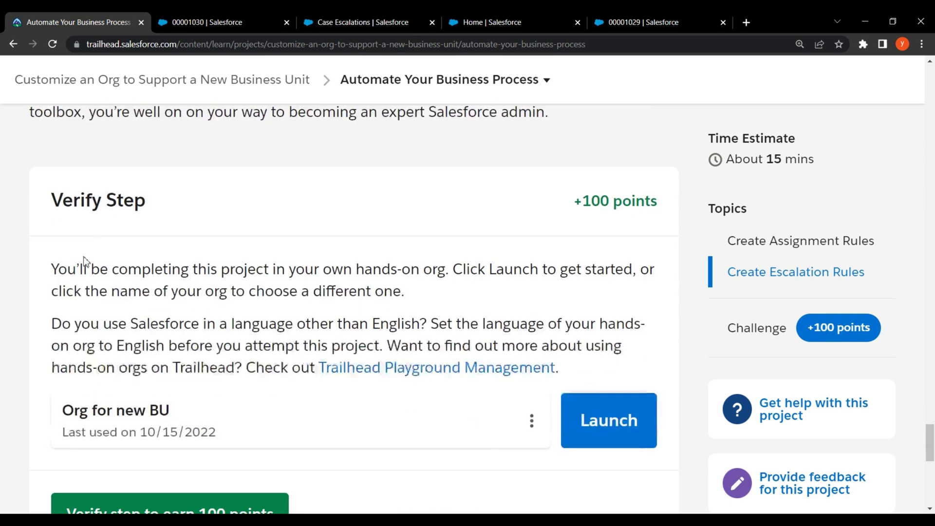
pyautogui.moveTo(51, 203); pyautogui.dragTo(156, 211)
pyautogui.click(153, 255)
pyautogui.scroll(-2, 217, 344)
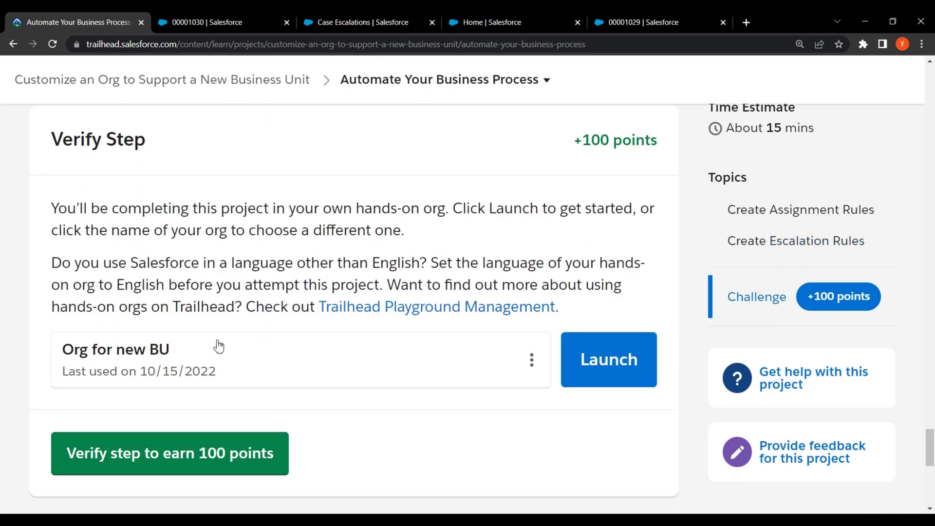
pyautogui.scroll(-1, 224, 393)
pyautogui.click(222, 393)
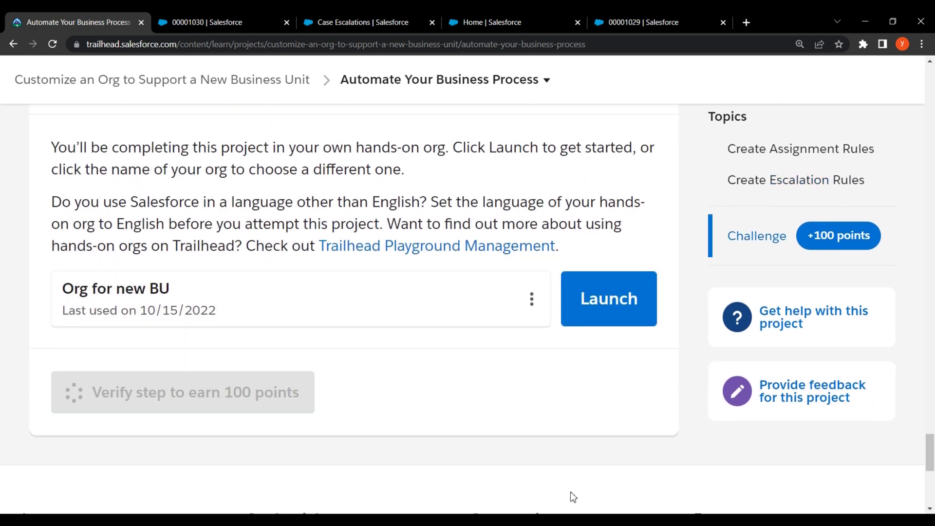